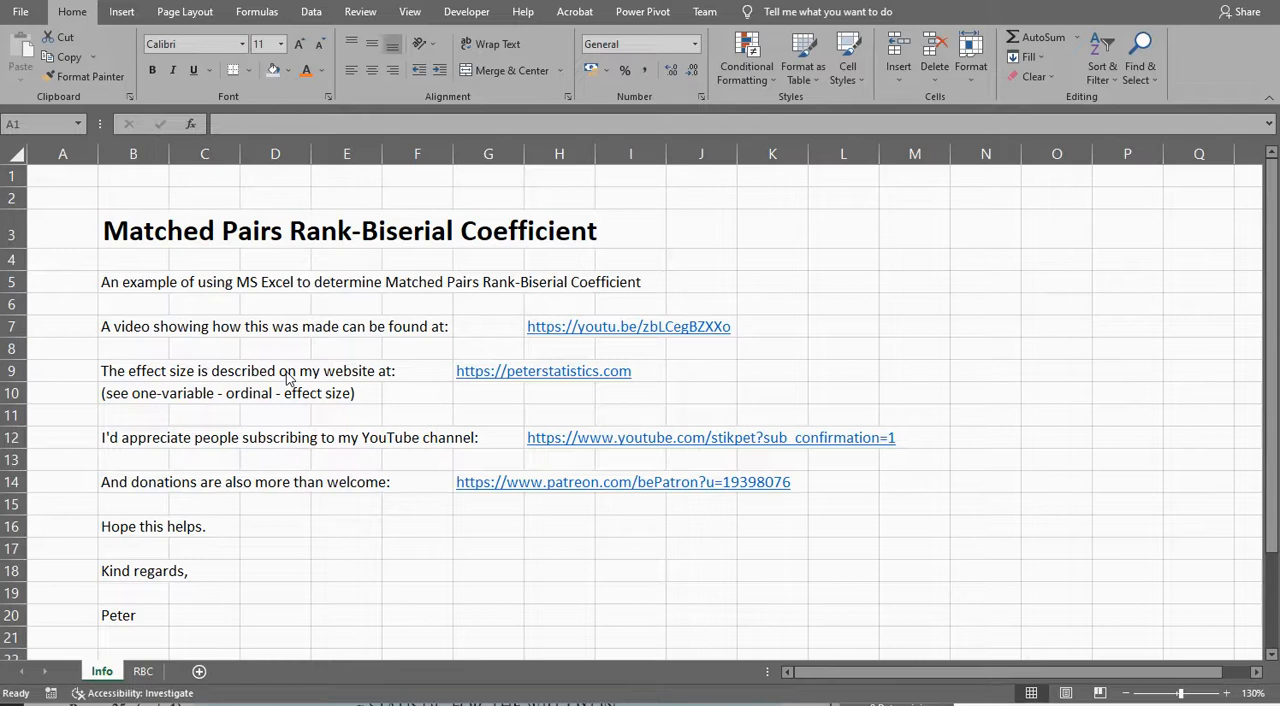
# Step: Review the introduction on the Info sheet and the references listed beneath it
pyautogui.click(279, 494)
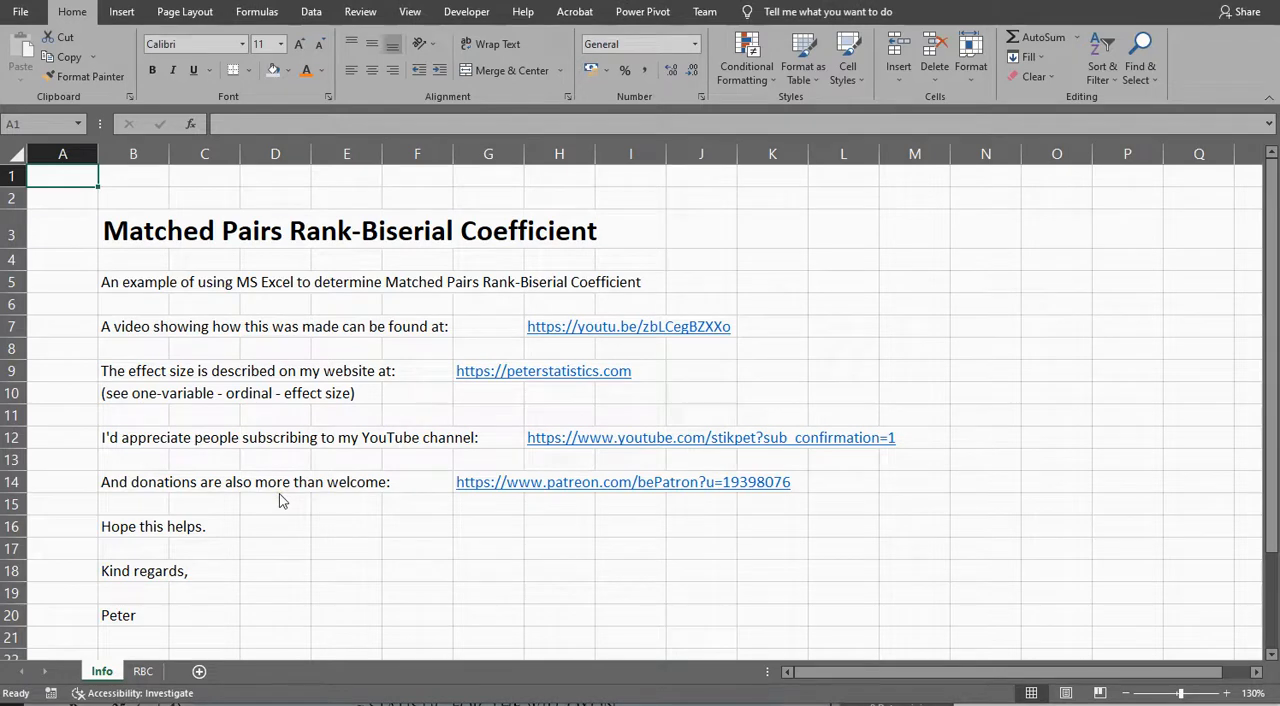
pyautogui.scroll(-2, 279, 493)
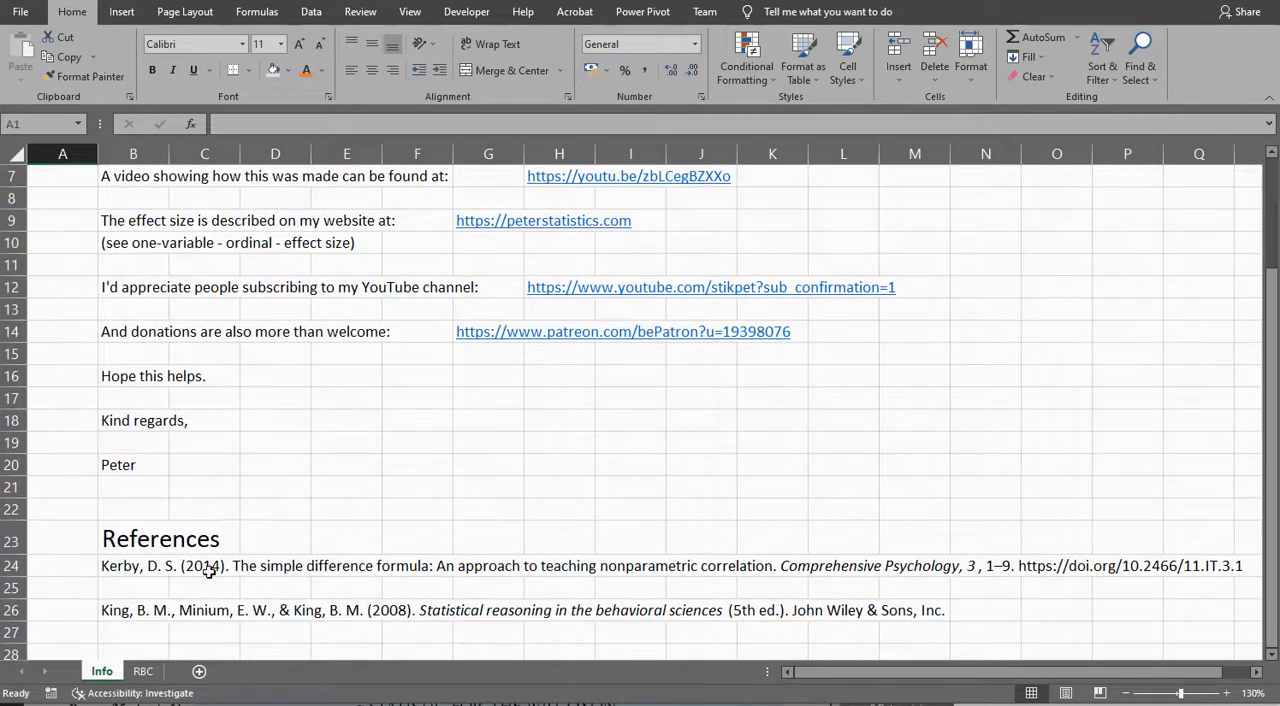
pyautogui.click(107, 612)
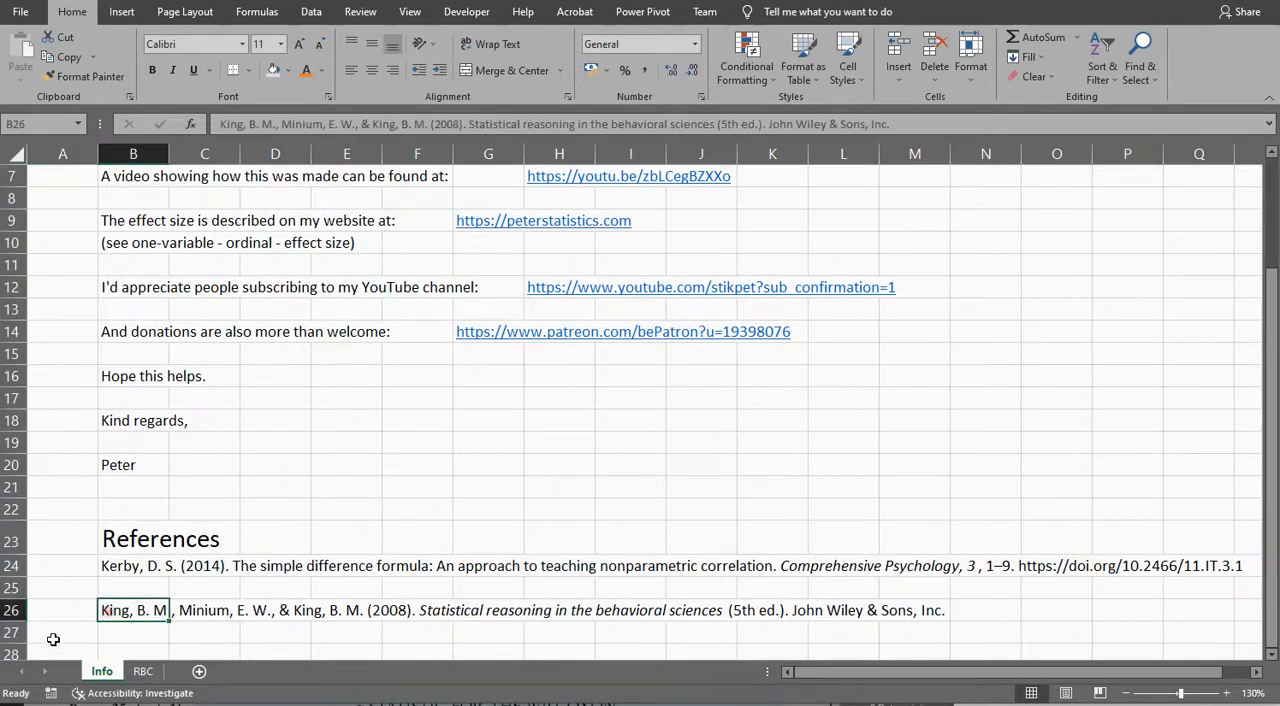
pyautogui.click(312, 613)
pyautogui.click(305, 638)
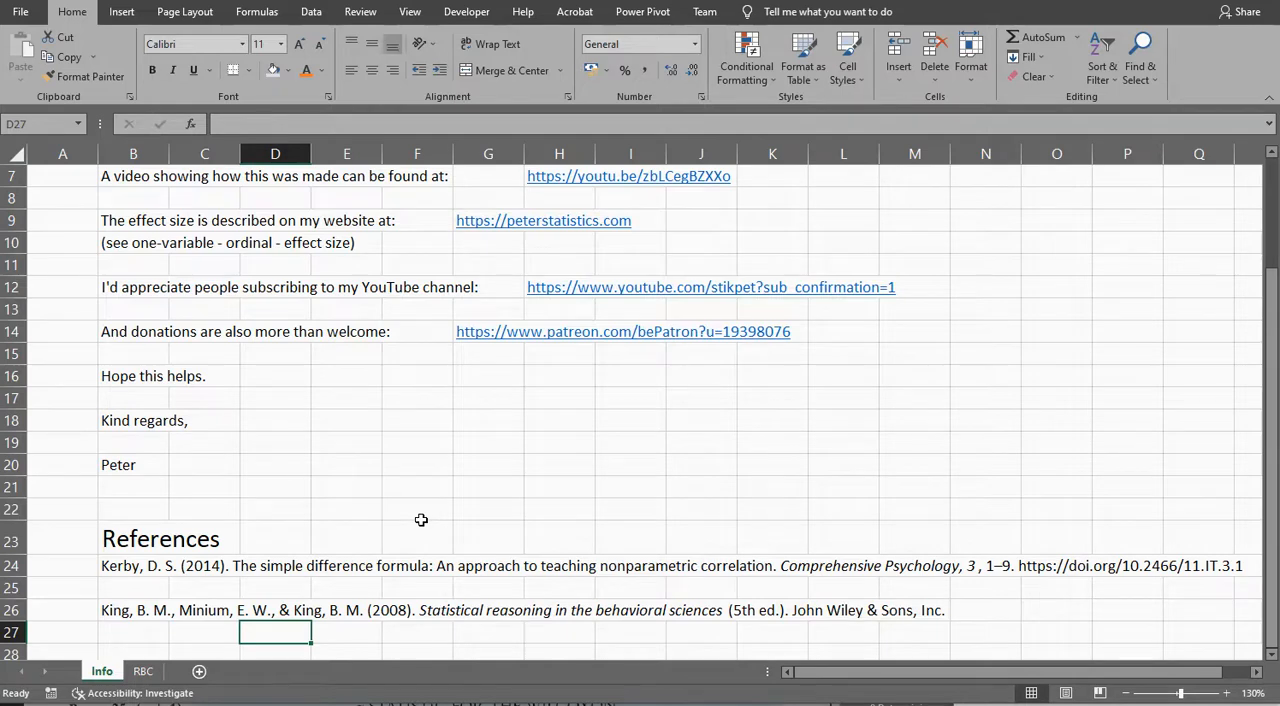
pyautogui.scroll(2, 421, 520)
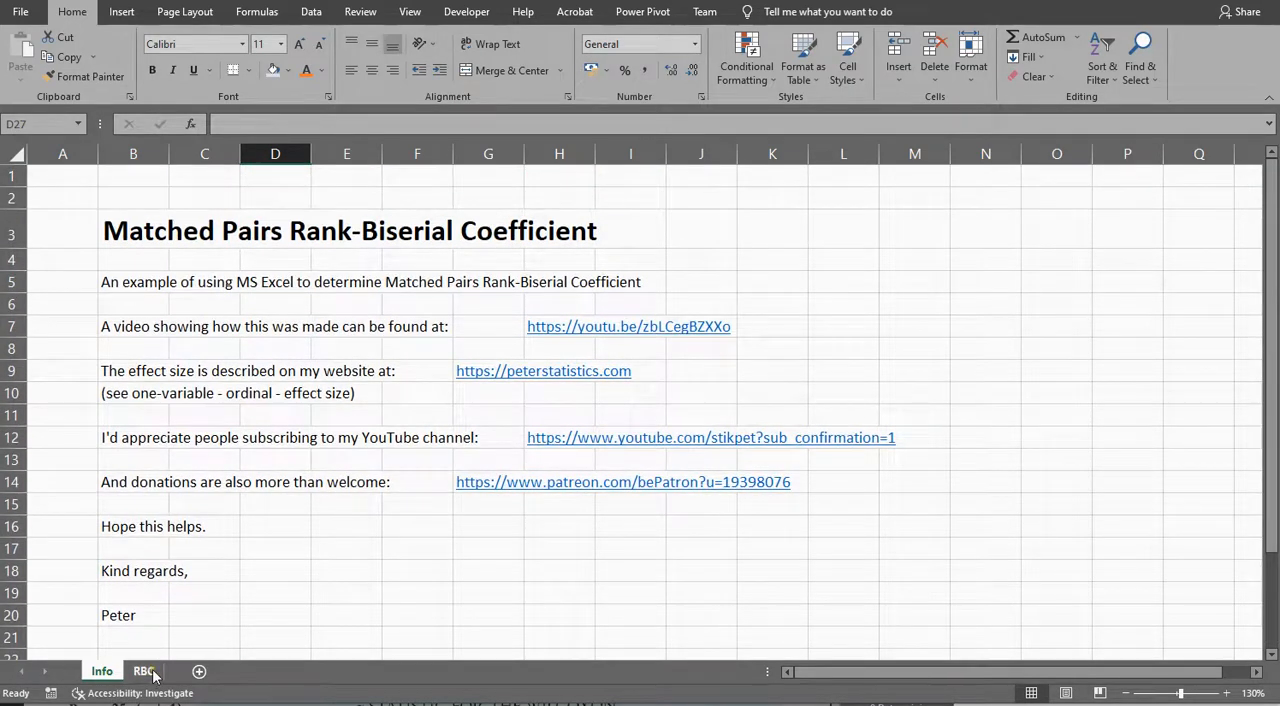
# Step: Open the RBC sheet and inspect the accounting scores in column A and the hypothesized median in H6
pyautogui.click(145, 671)
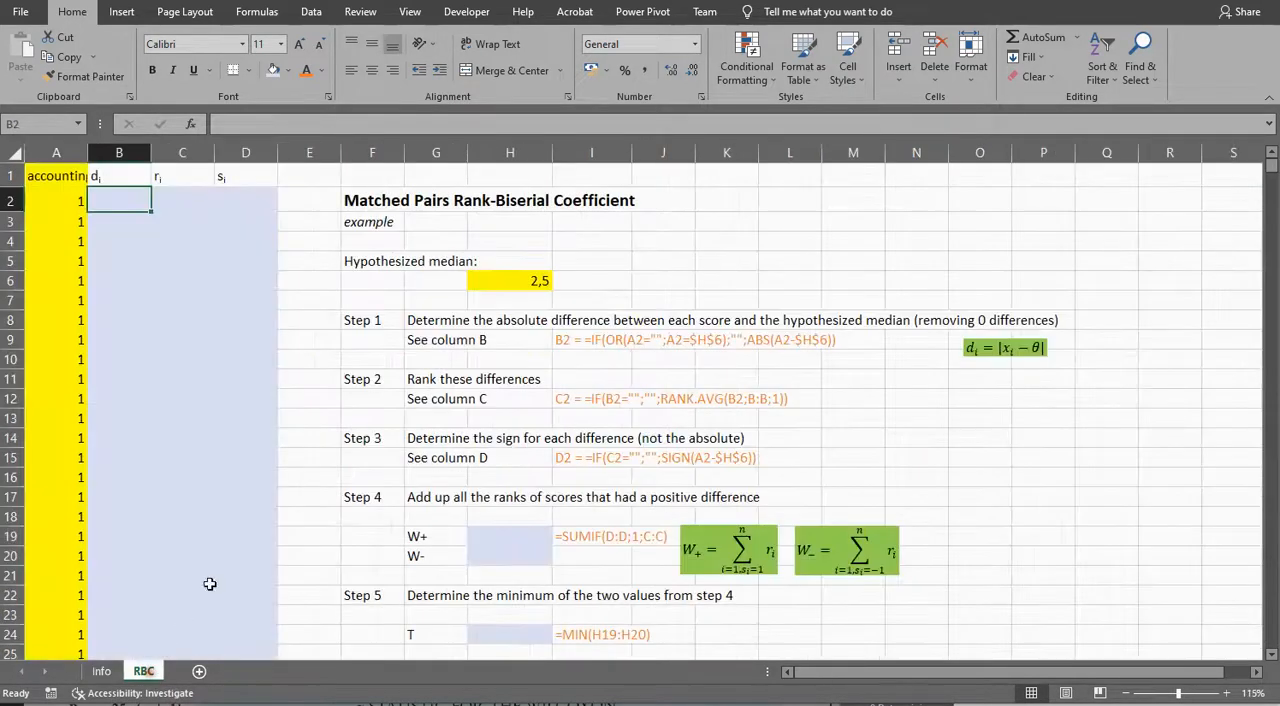
pyautogui.click(55, 157)
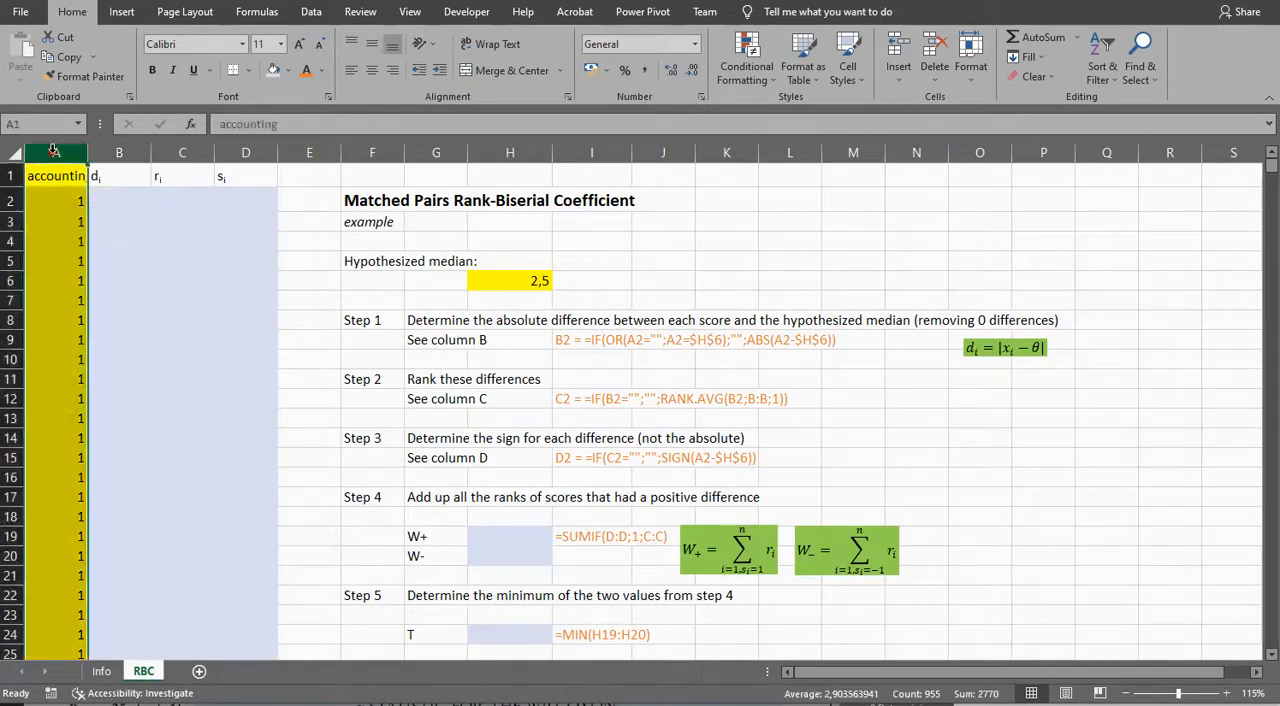
pyautogui.click(478, 283)
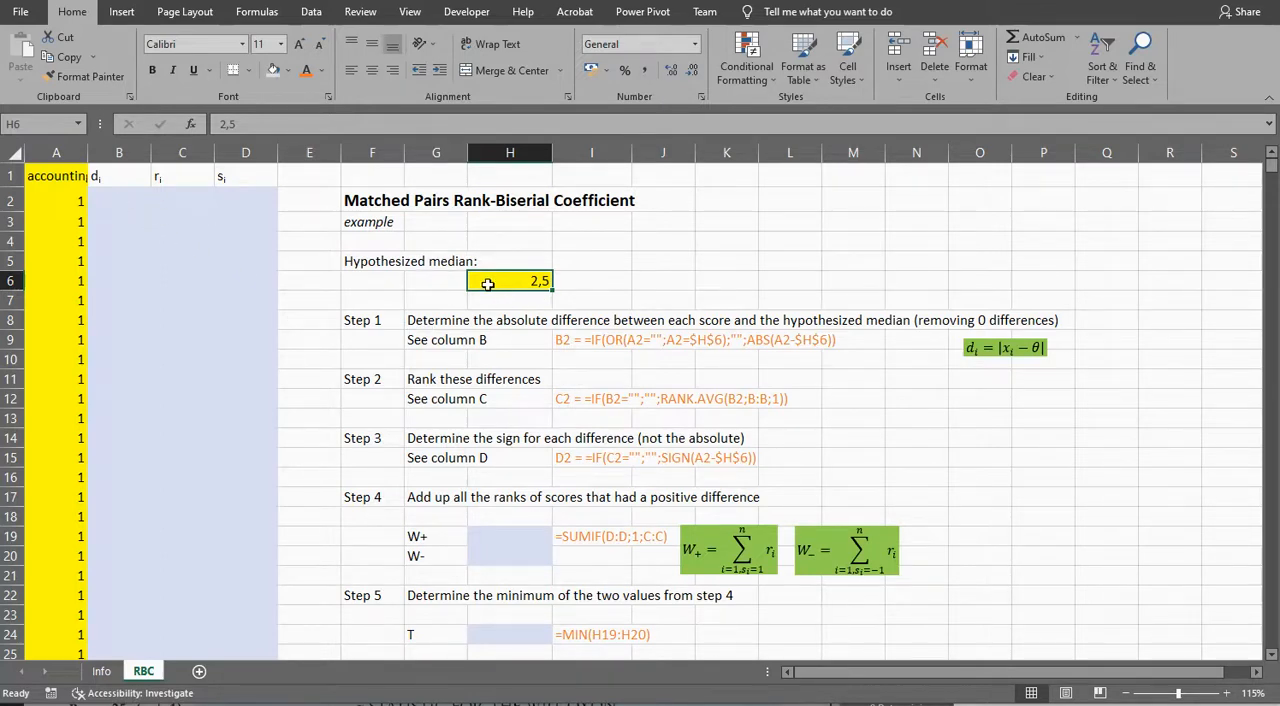
# Step: Start an IF formula in B2 with the test OR(A2="";A2=$H$6), using an absolute reference to the hypothesized median
pyautogui.click(106, 197)
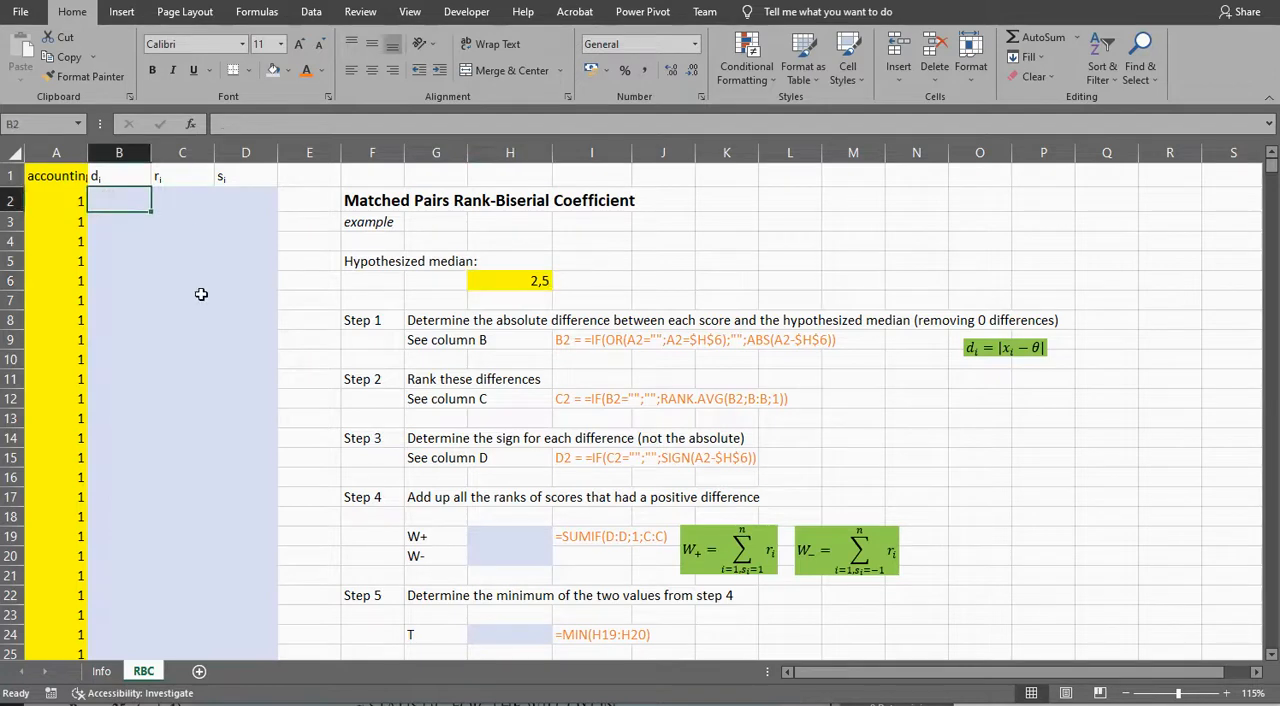
pyautogui.write('=if')
pyautogui.press('Tab')
pyautogui.write('or')
pyautogui.press('Tab')
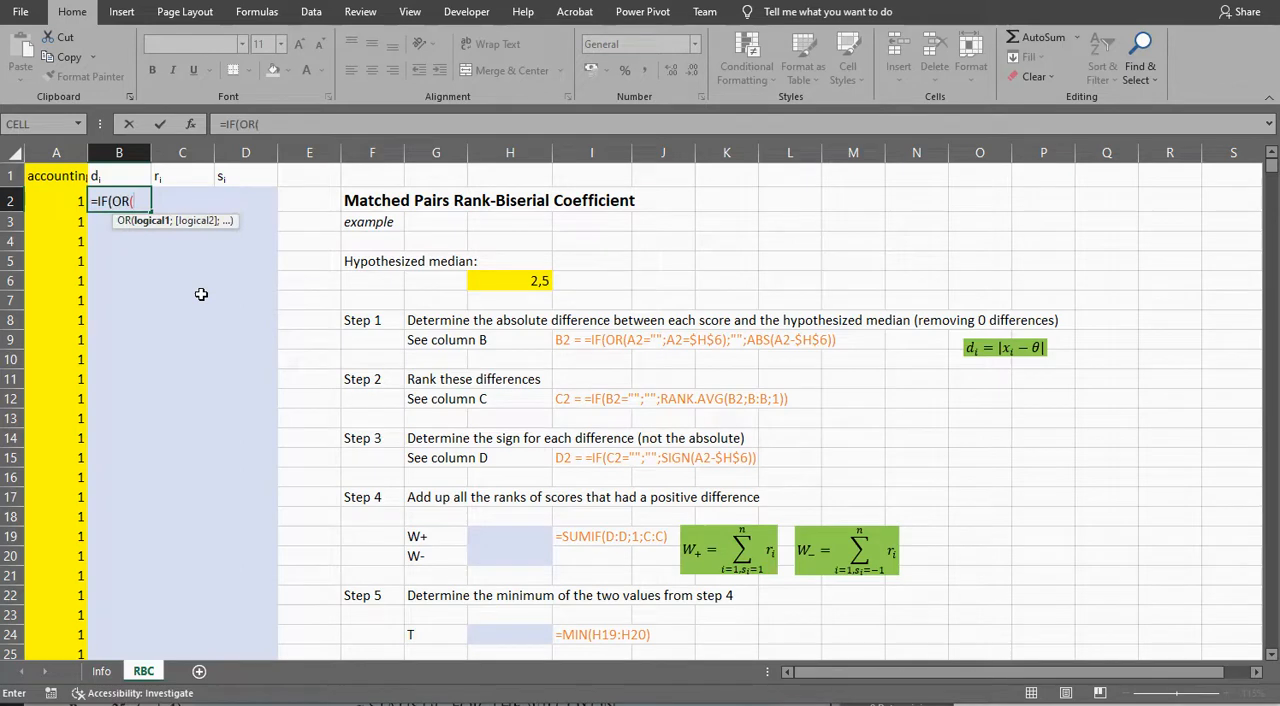
pyautogui.click(55, 201)
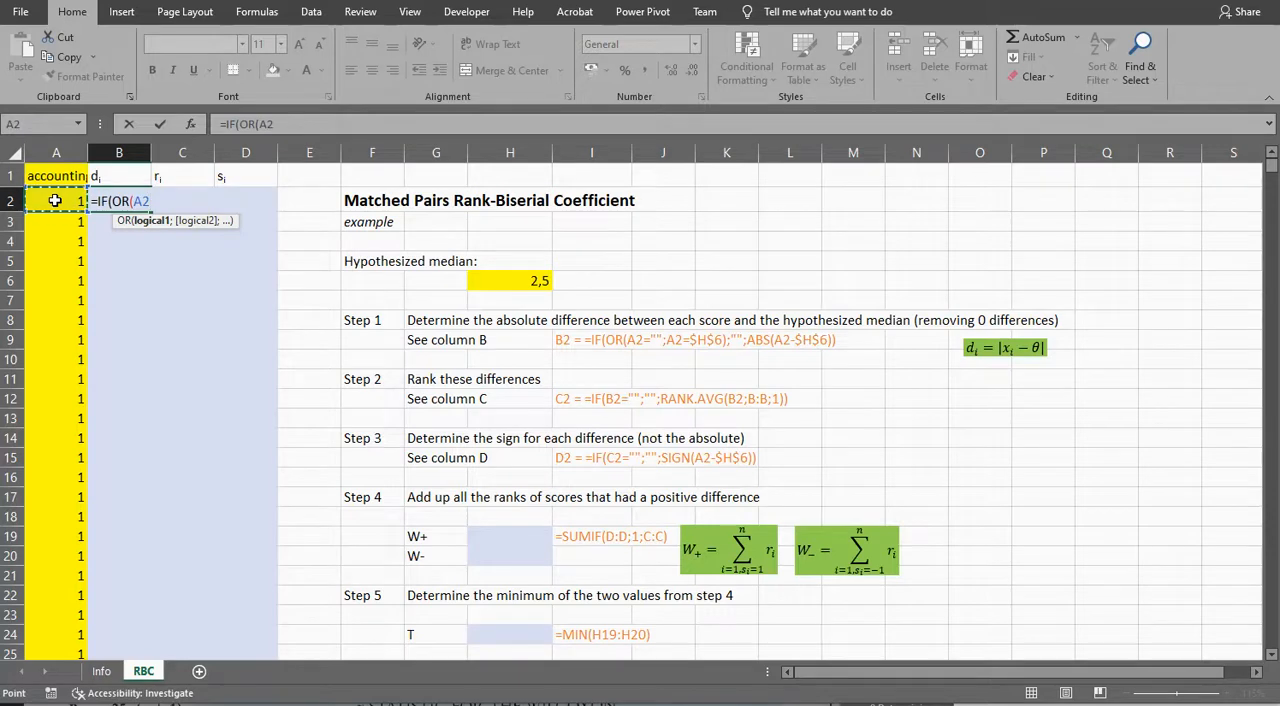
pyautogui.write('="";')
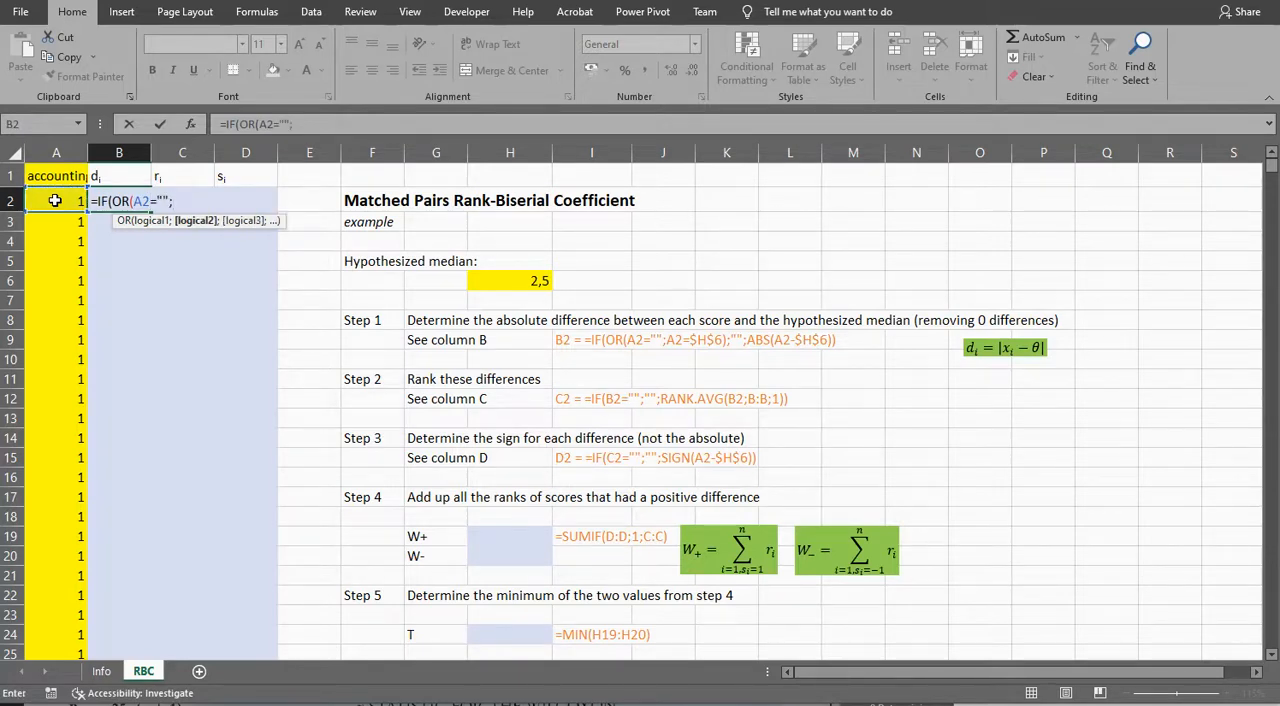
pyautogui.click(55, 200)
pyautogui.write('=')
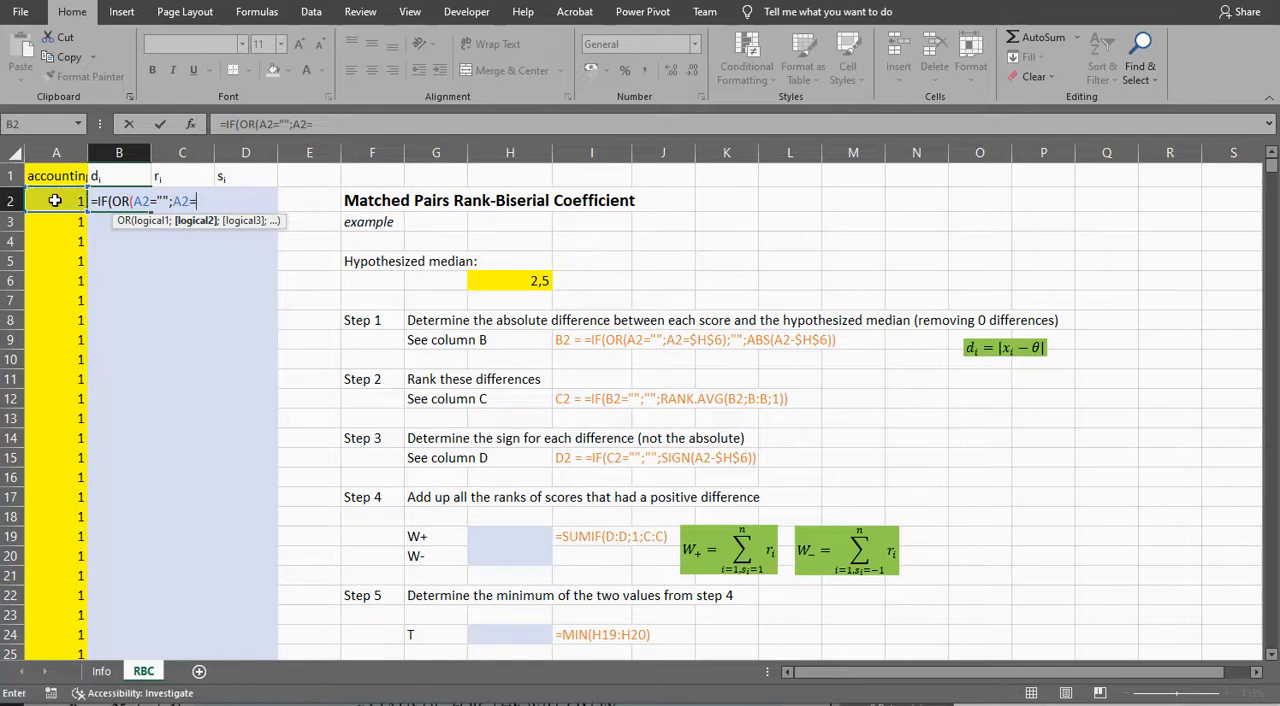
pyautogui.click(517, 281)
pyautogui.press('F4')
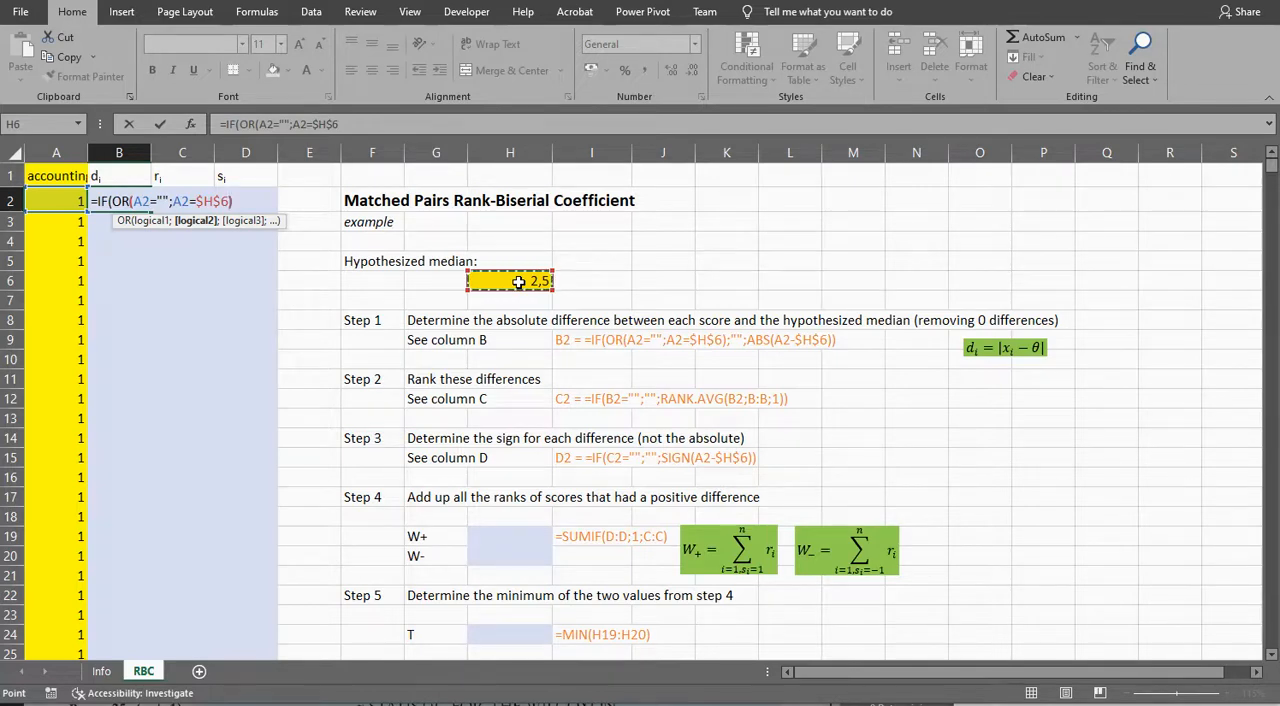
pyautogui.write(')')
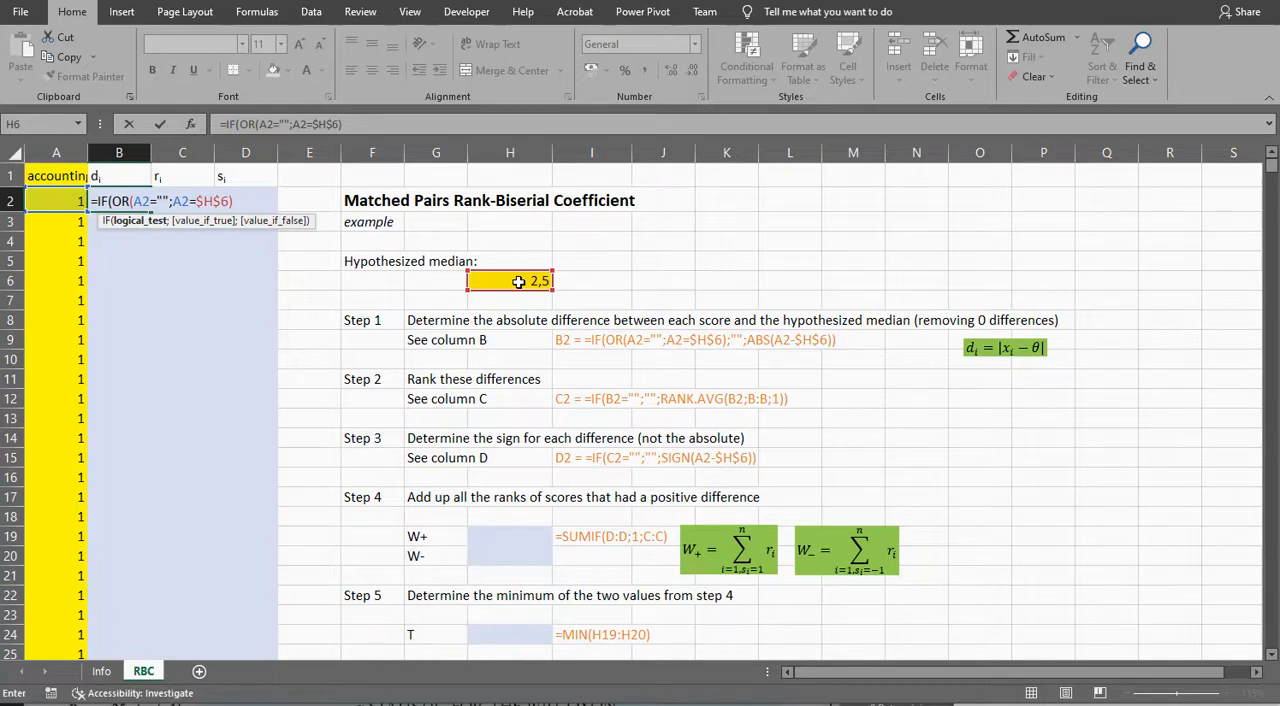
pyautogui.write(';')
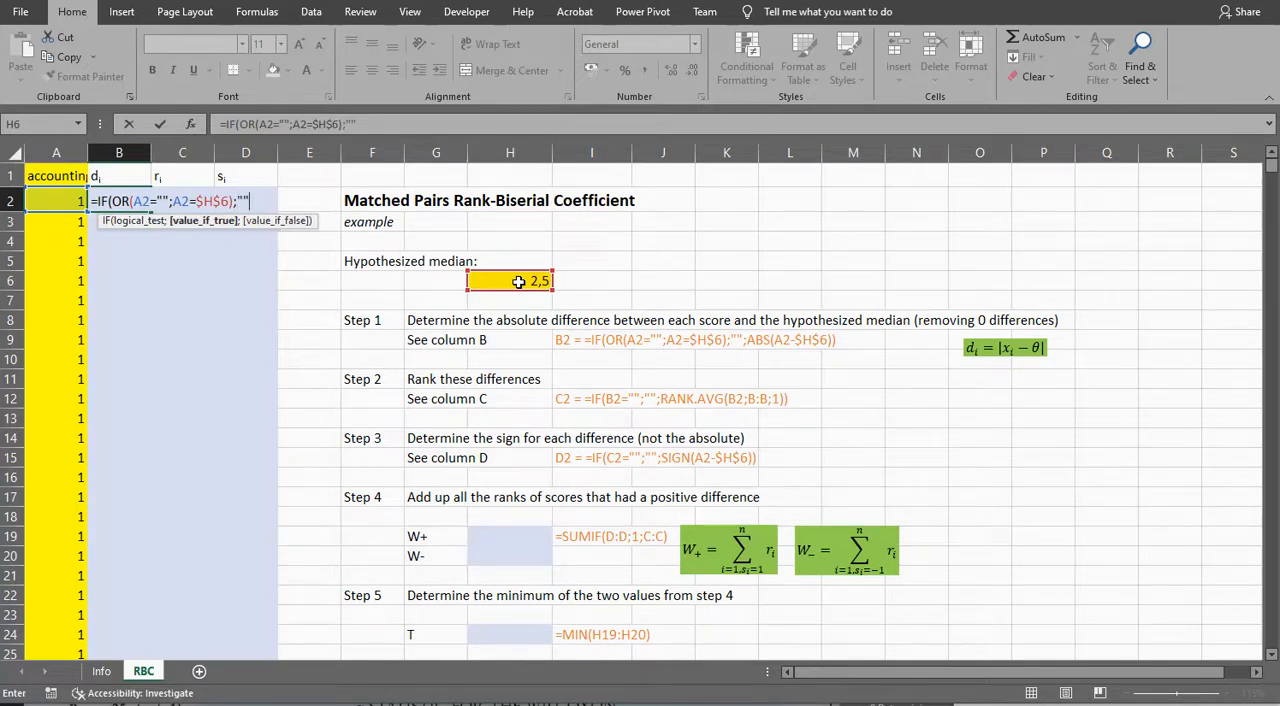
pyautogui.write('"";')
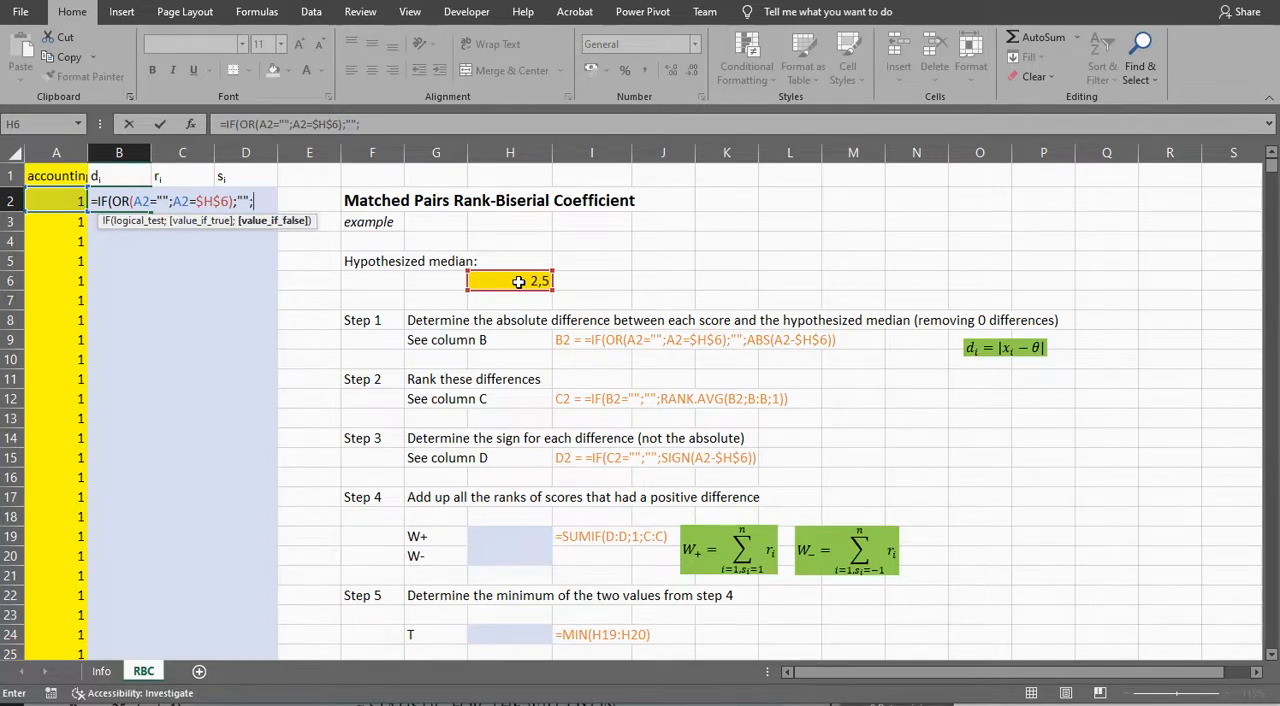
pyautogui.write('ABS(')
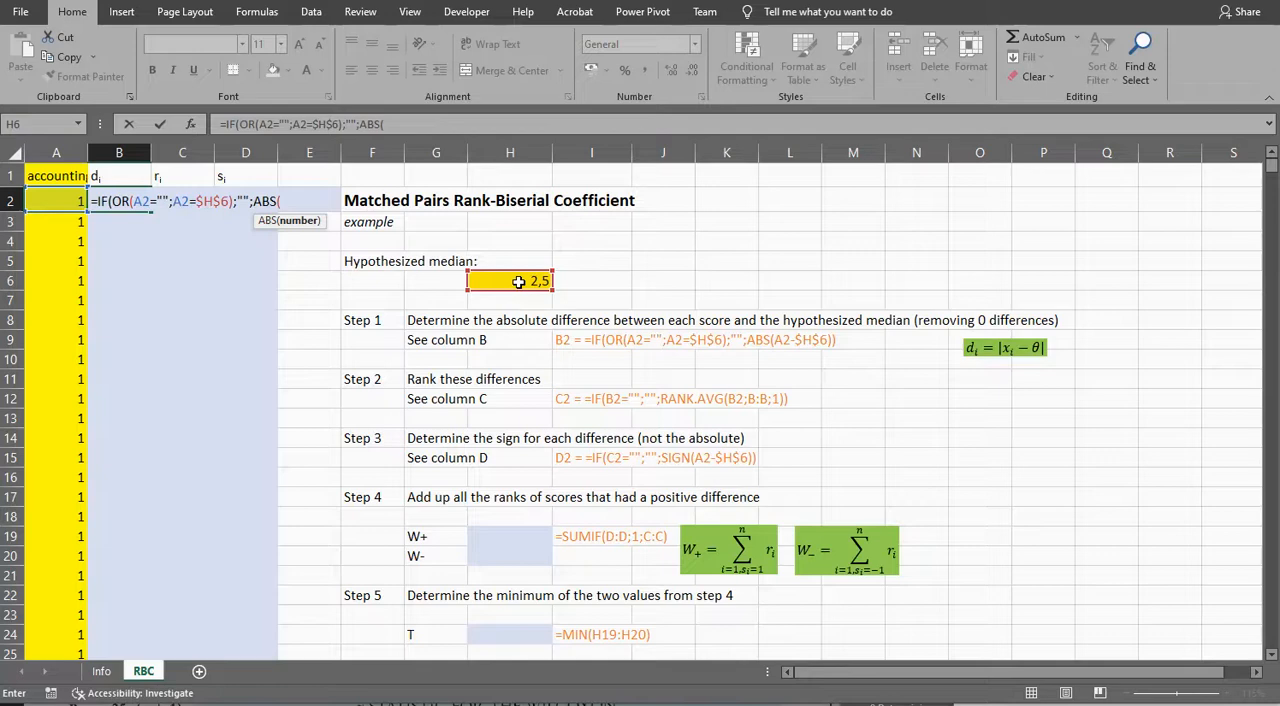
# Step: Complete the B2 formula so it returns "" if the test is true and ABS(A2-$H$6) otherwise
pyautogui.click(53, 202)
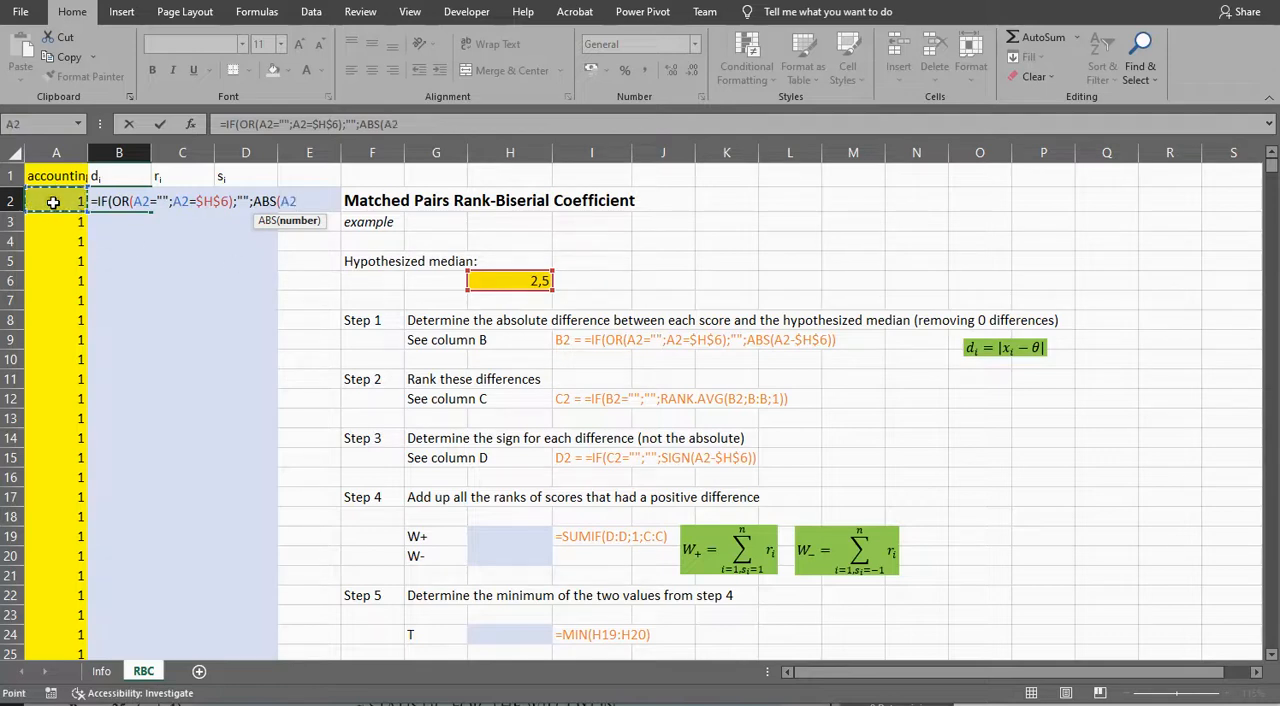
pyautogui.write('-')
pyautogui.click(537, 280)
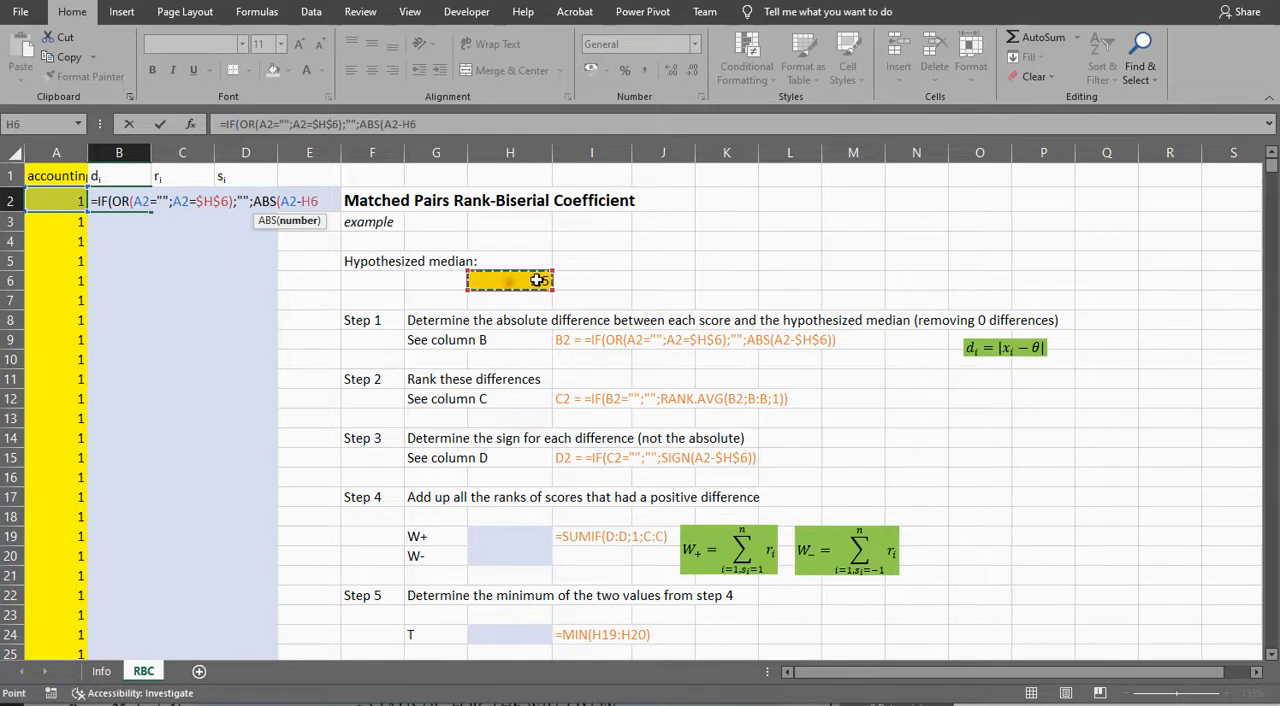
pyautogui.press('F4')
pyautogui.write(')')
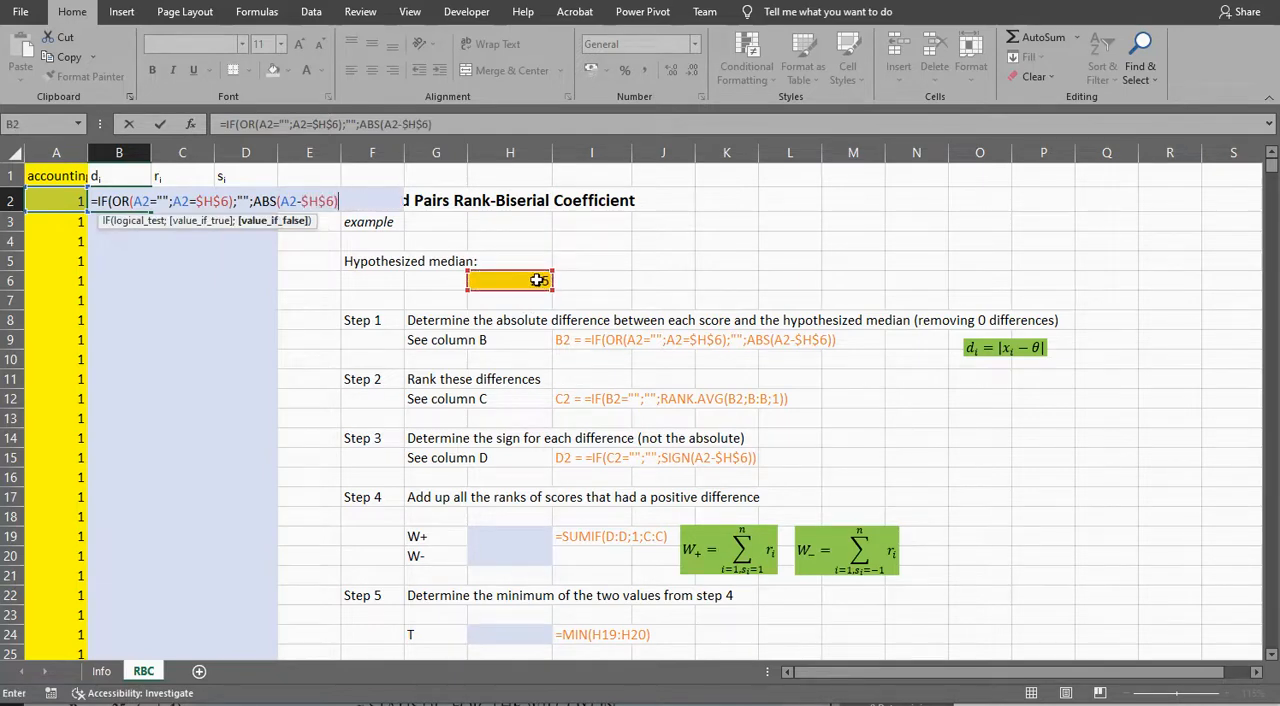
pyautogui.write(')')
pyautogui.hotkey('ctrl', 'Return')
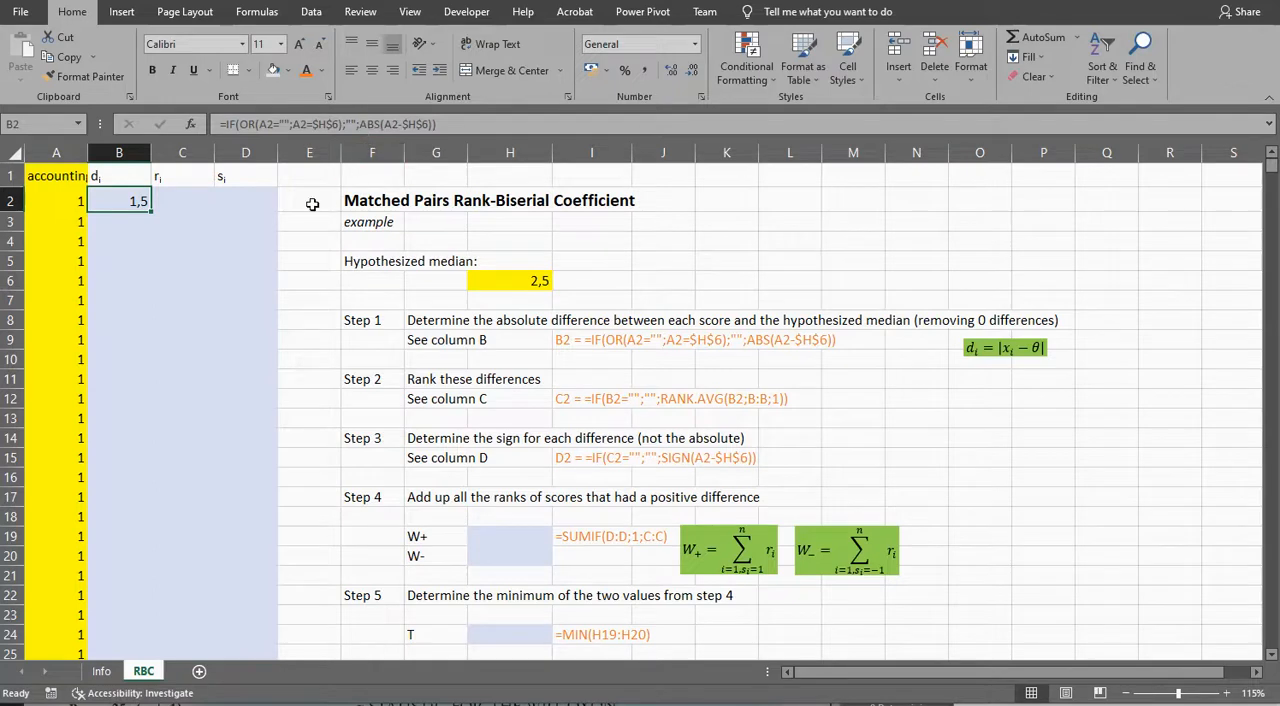
# Step: Fill the B2 formula down column B for all scores and check that it reaches the last data row
pyautogui.doubleClick(152, 210)
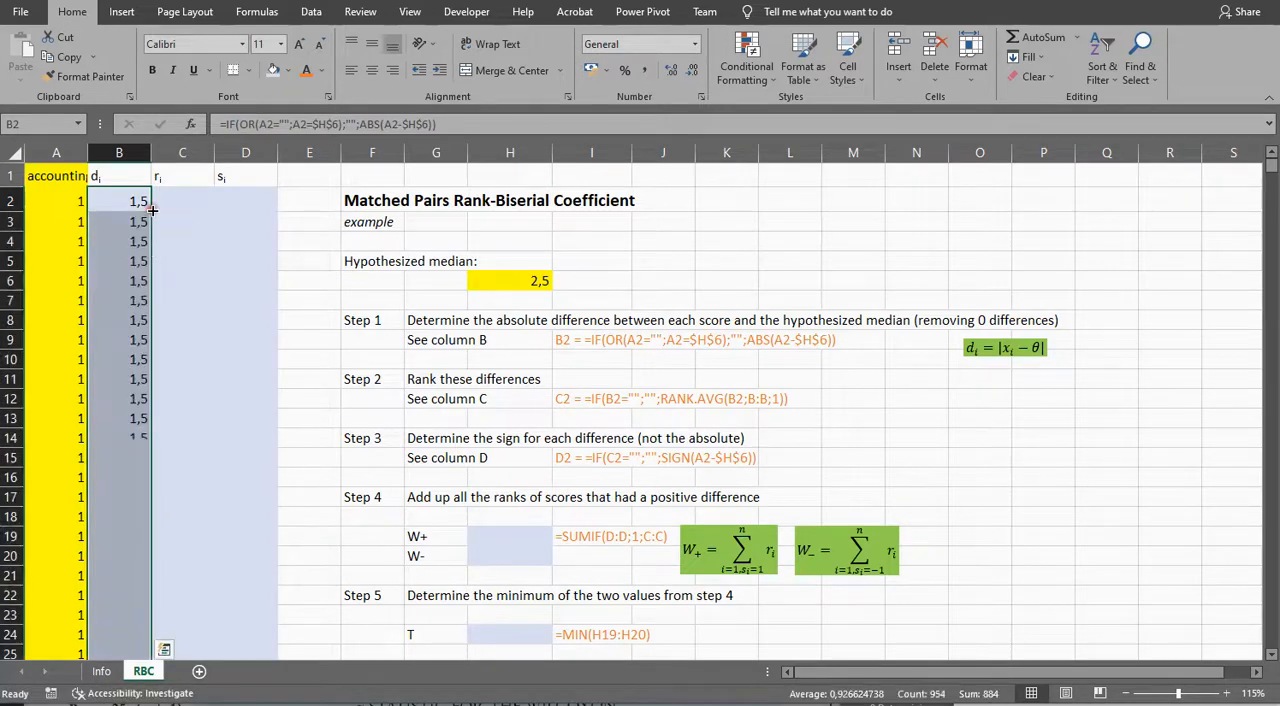
pyautogui.click(123, 344)
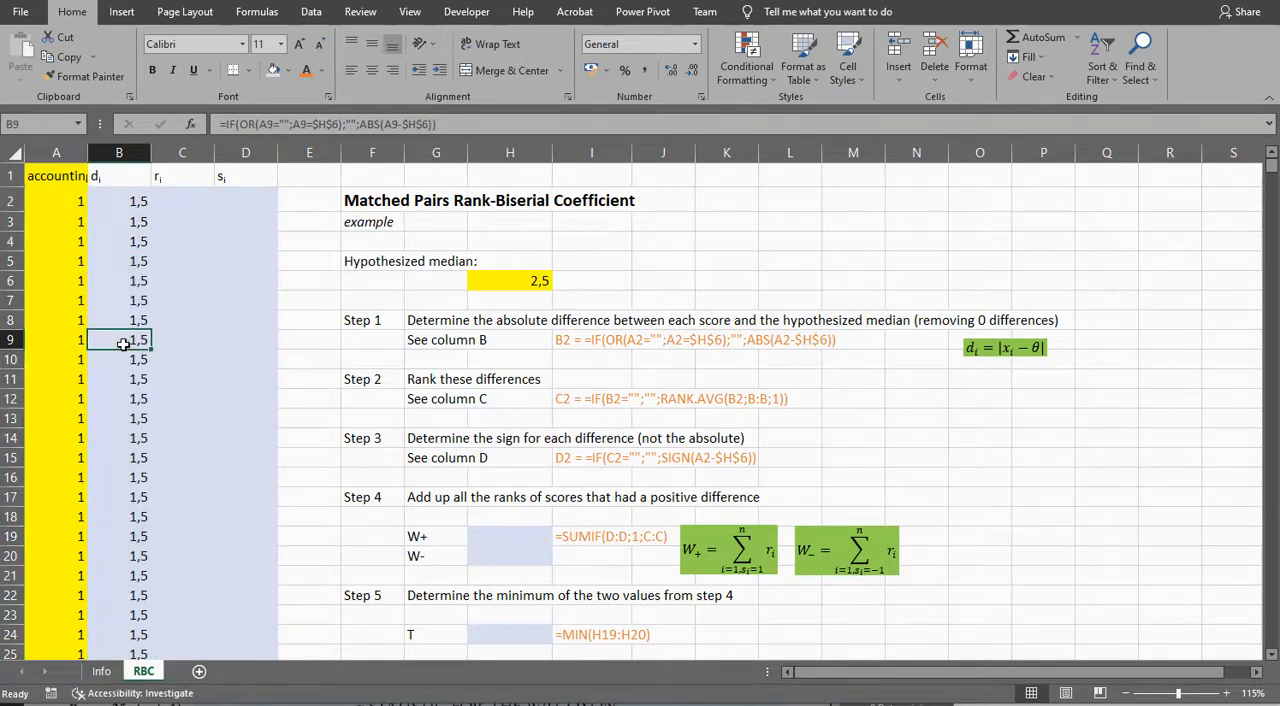
pyautogui.hotkey('ctrl', 'Down')
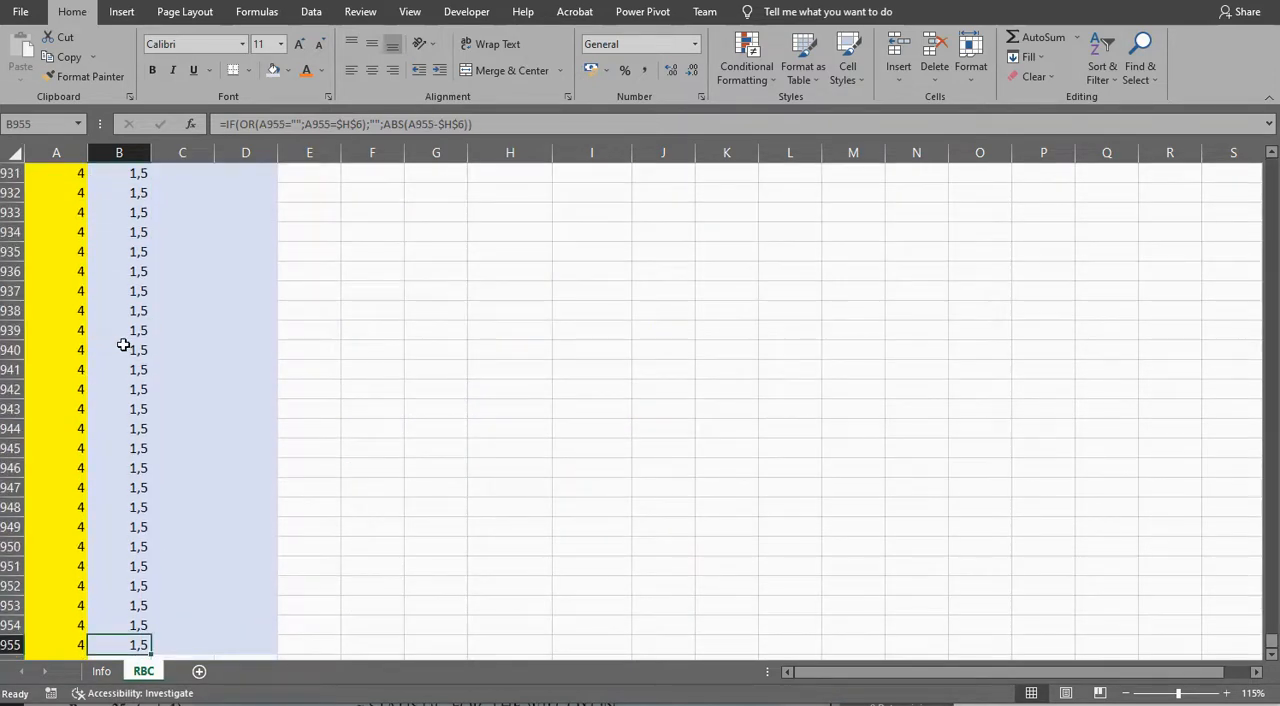
pyautogui.hotkey('ctrl', 'Up')
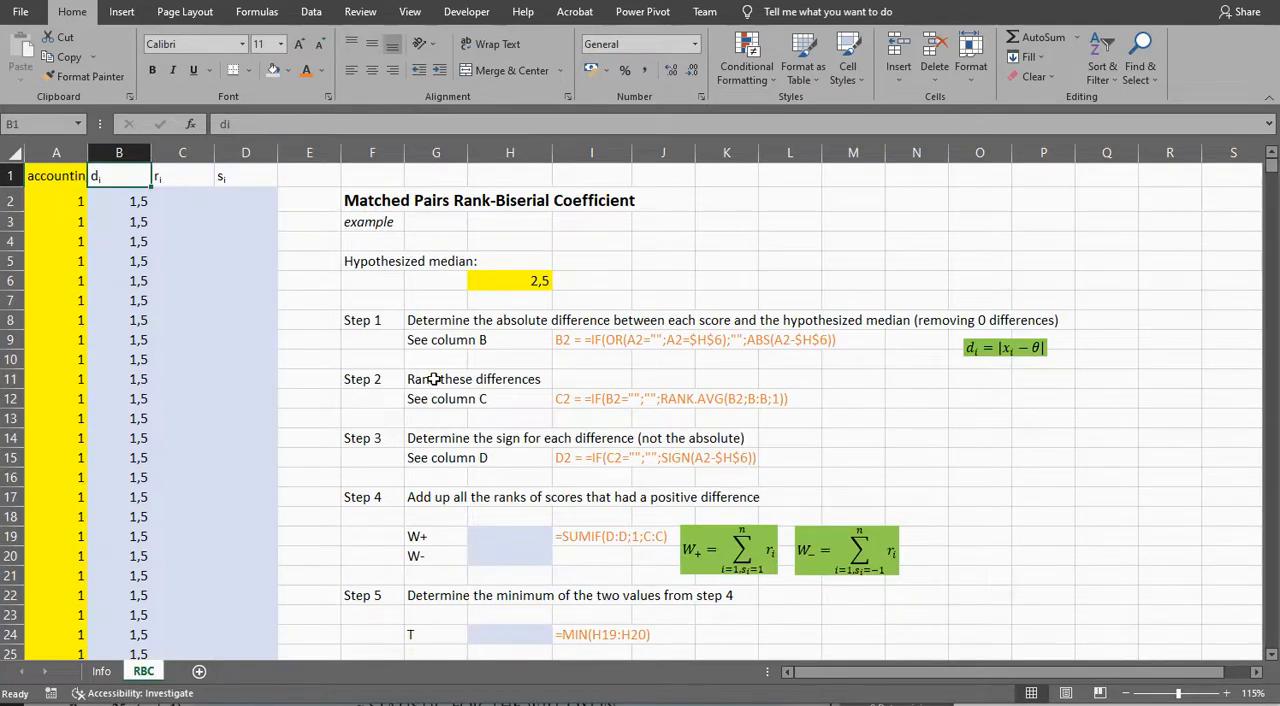
# Step: Start an IF formula in C2 that returns "" when B2 equals ""
pyautogui.click(173, 200)
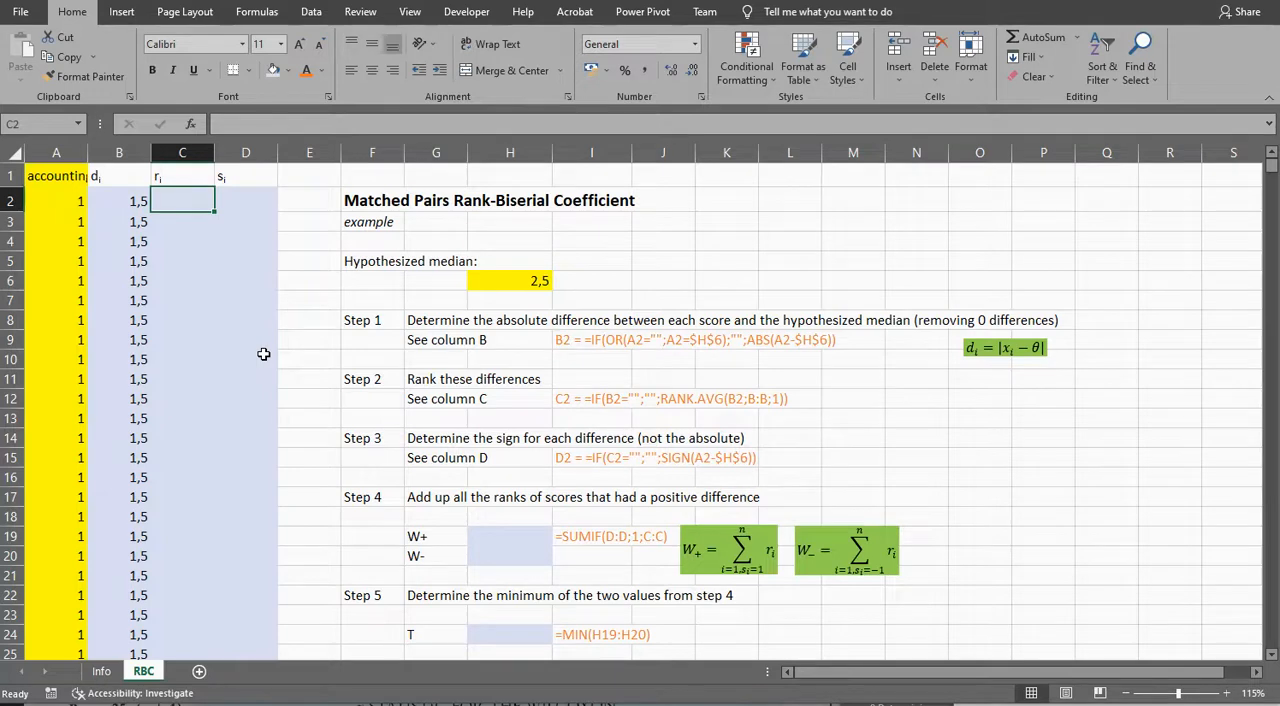
pyautogui.write('=IF(')
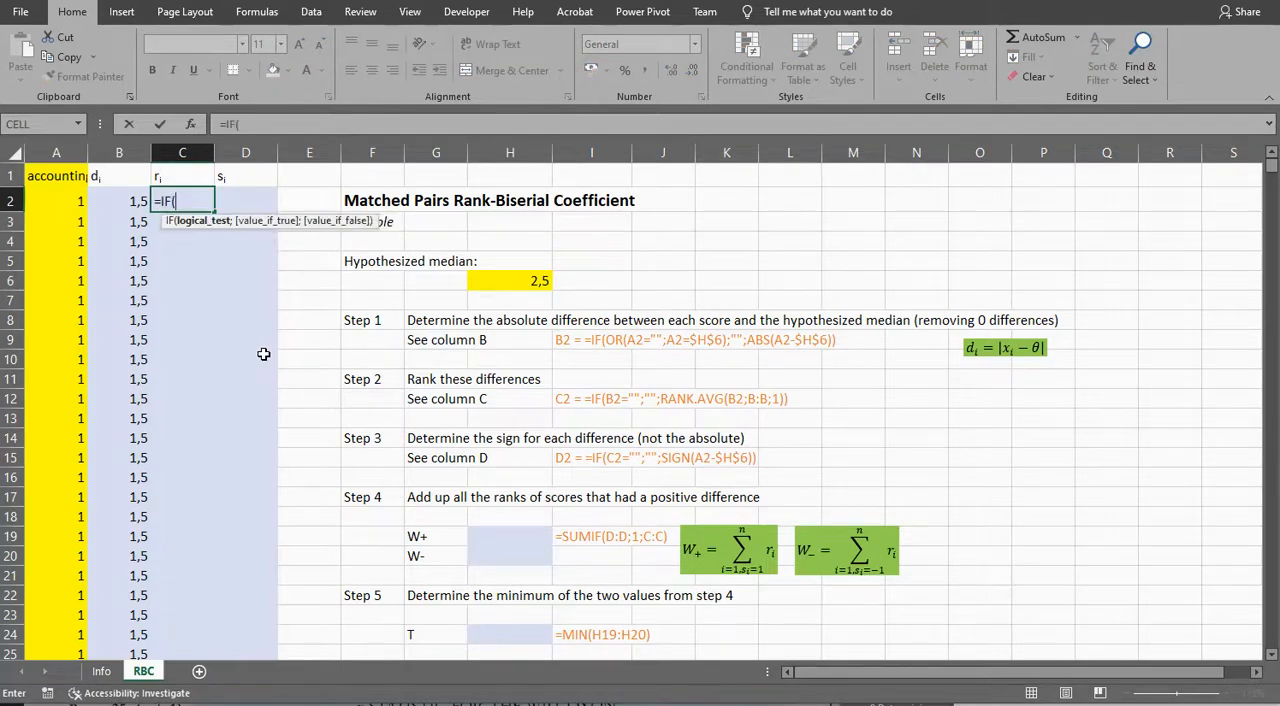
pyautogui.press('Left')
pyautogui.write('=')
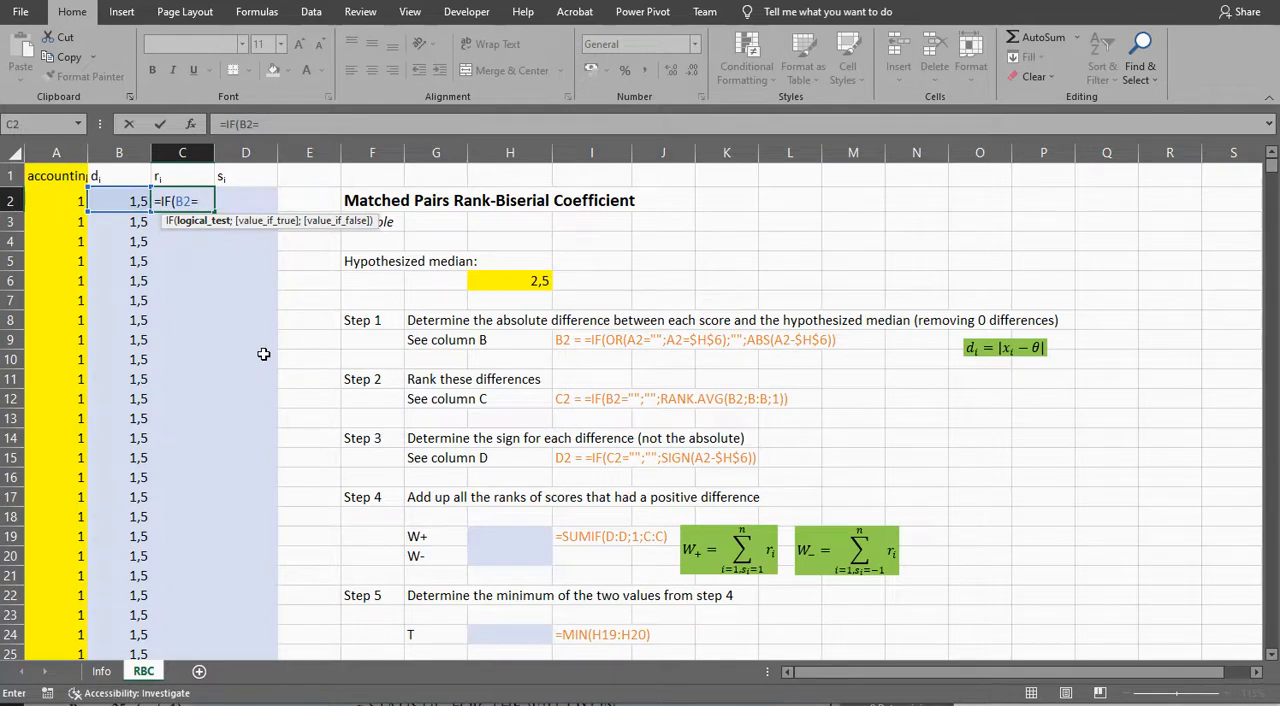
pyautogui.write('"";"";')
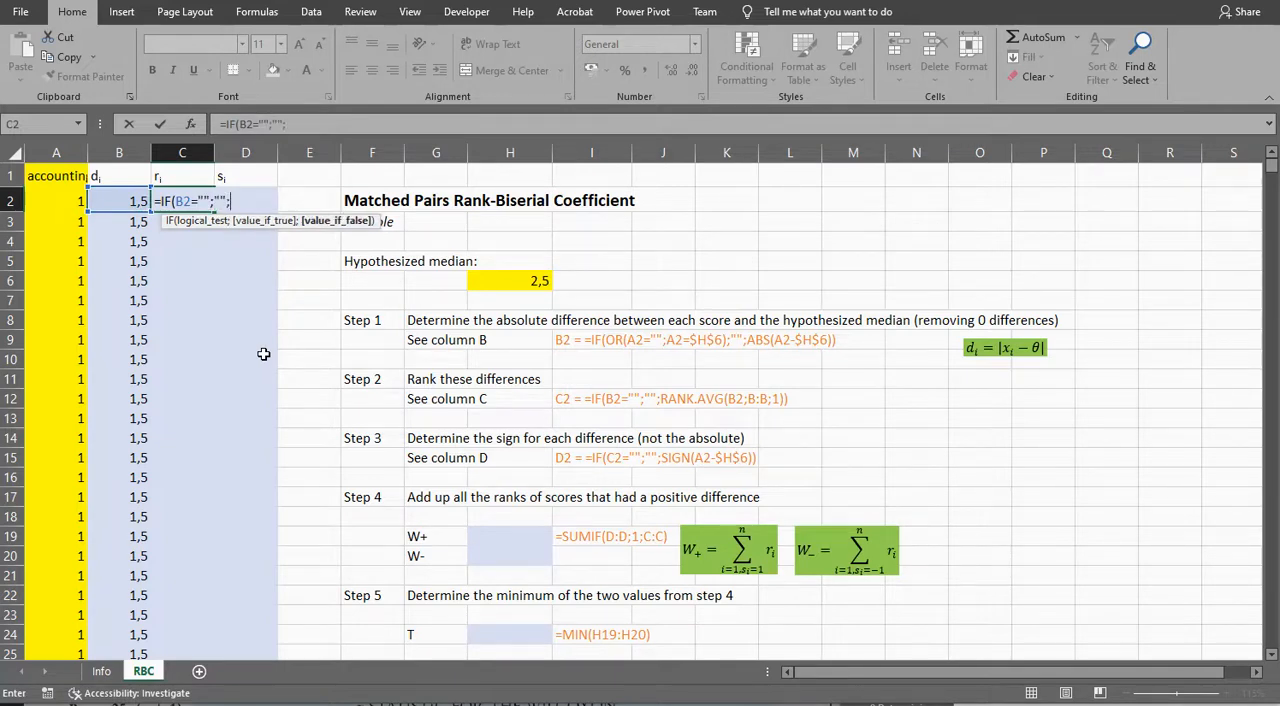
pyautogui.write('RANK.AVG')
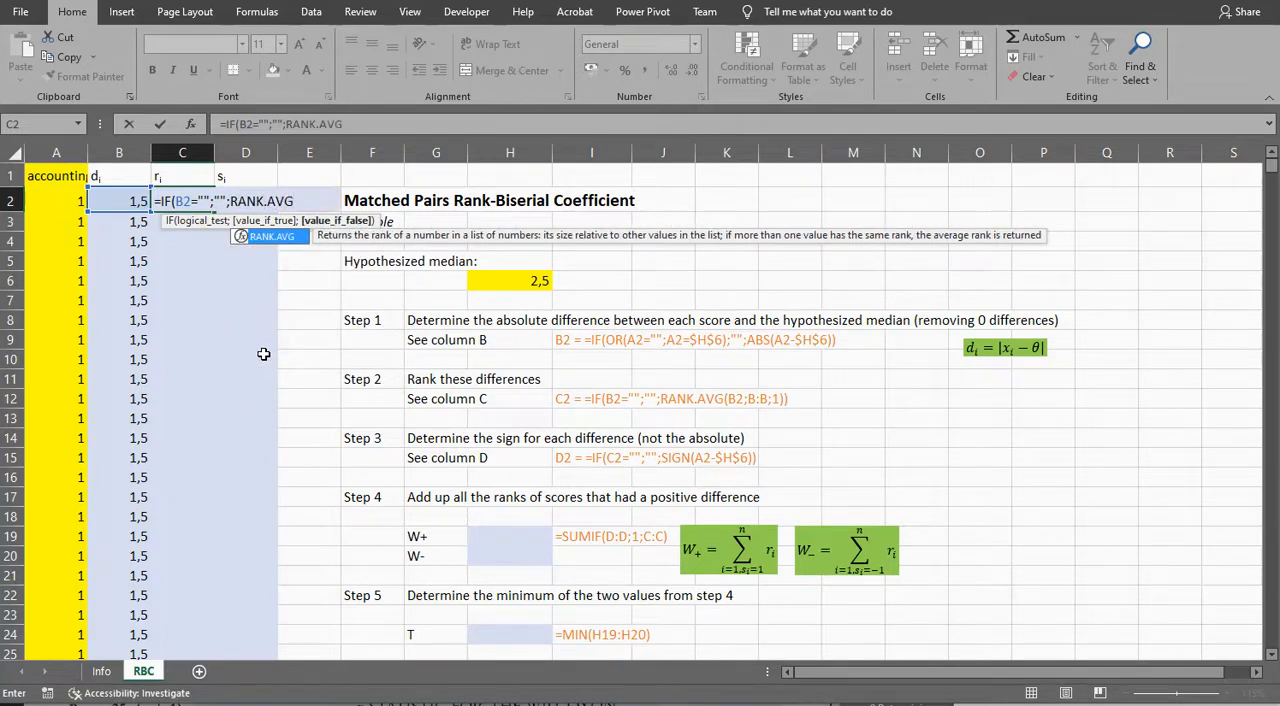
pyautogui.write('(')
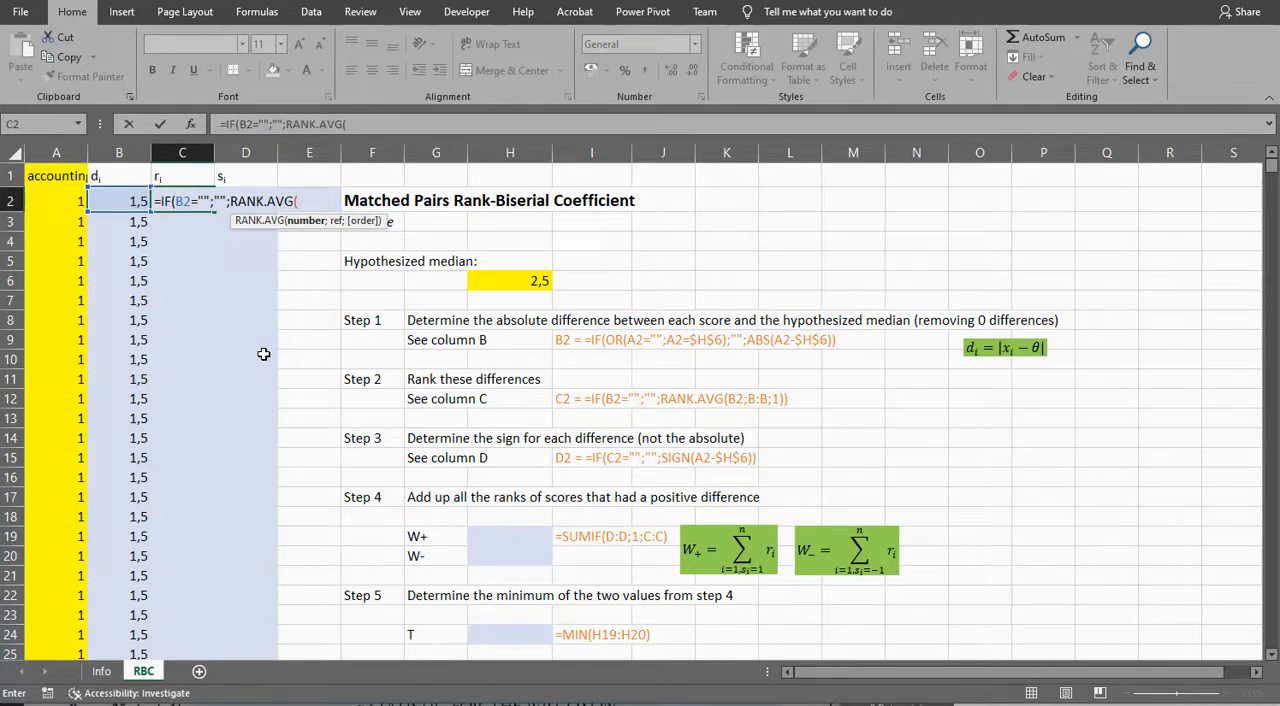
# Step: Complete the C2 formula with RANK.AVG(B2;B:B;1) as the value if false, ranking the difference in ascending order within column B
pyautogui.click(115, 198)
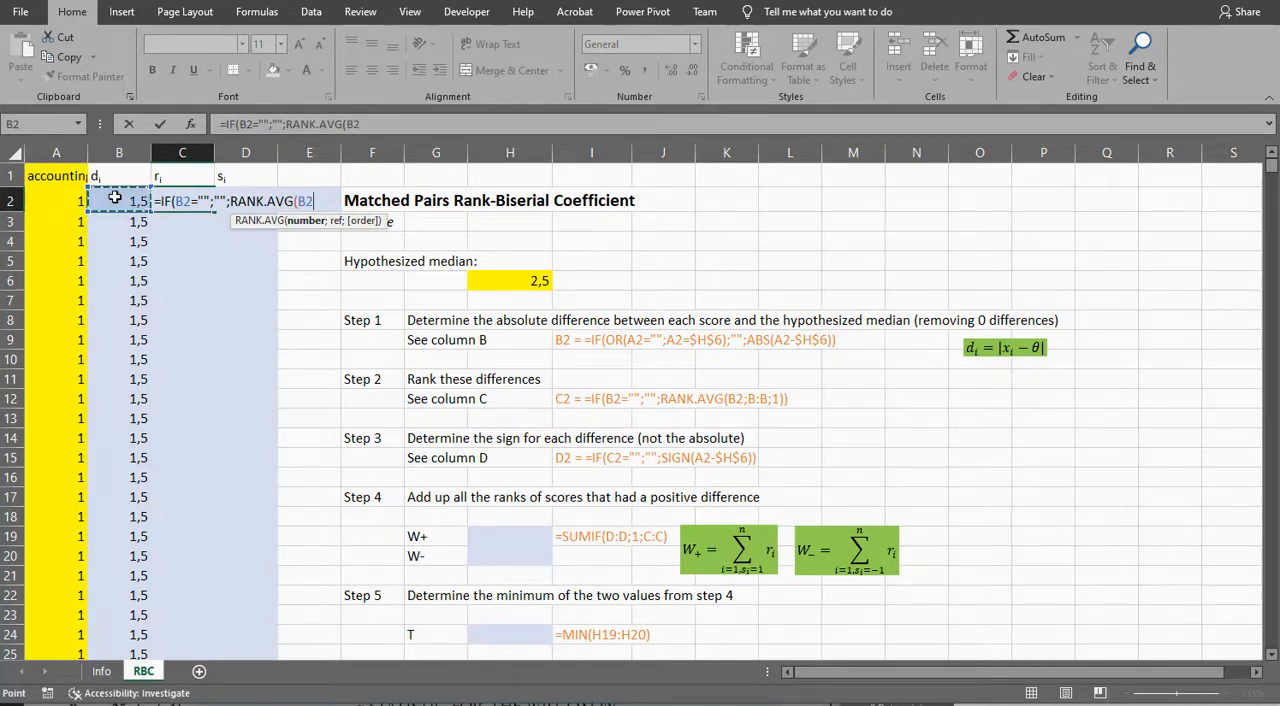
pyautogui.write(';')
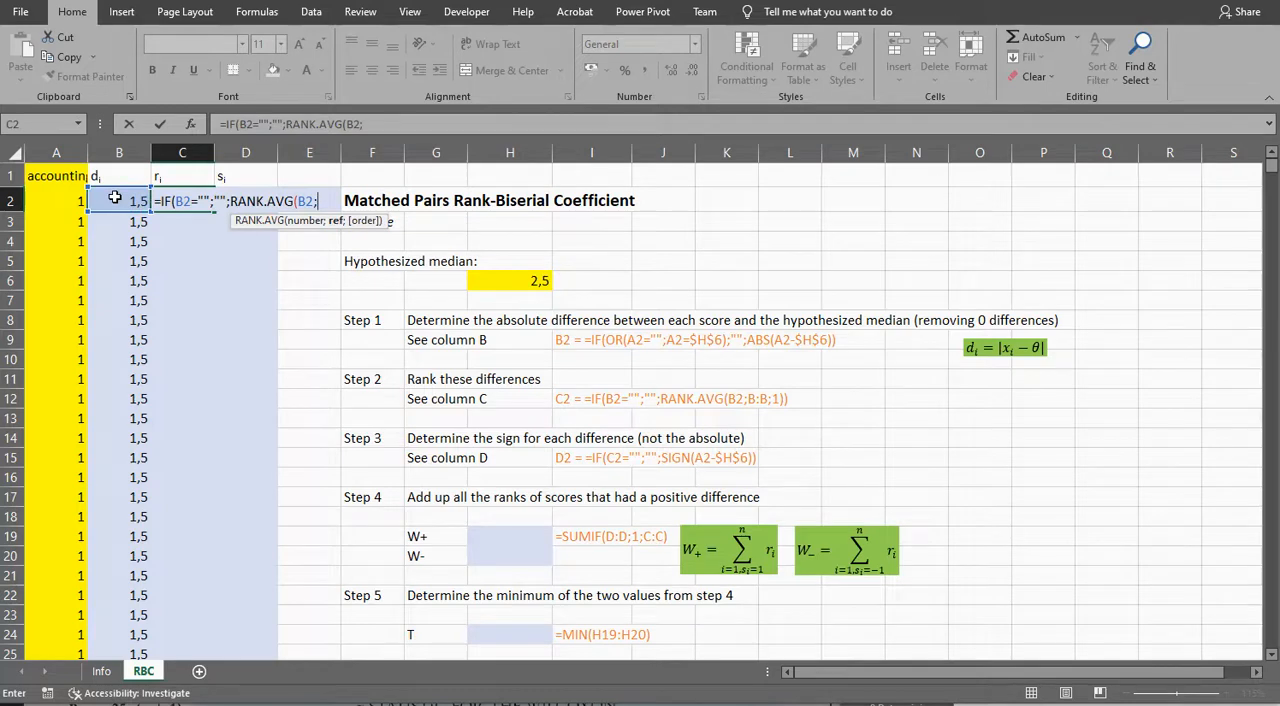
pyautogui.click(121, 148)
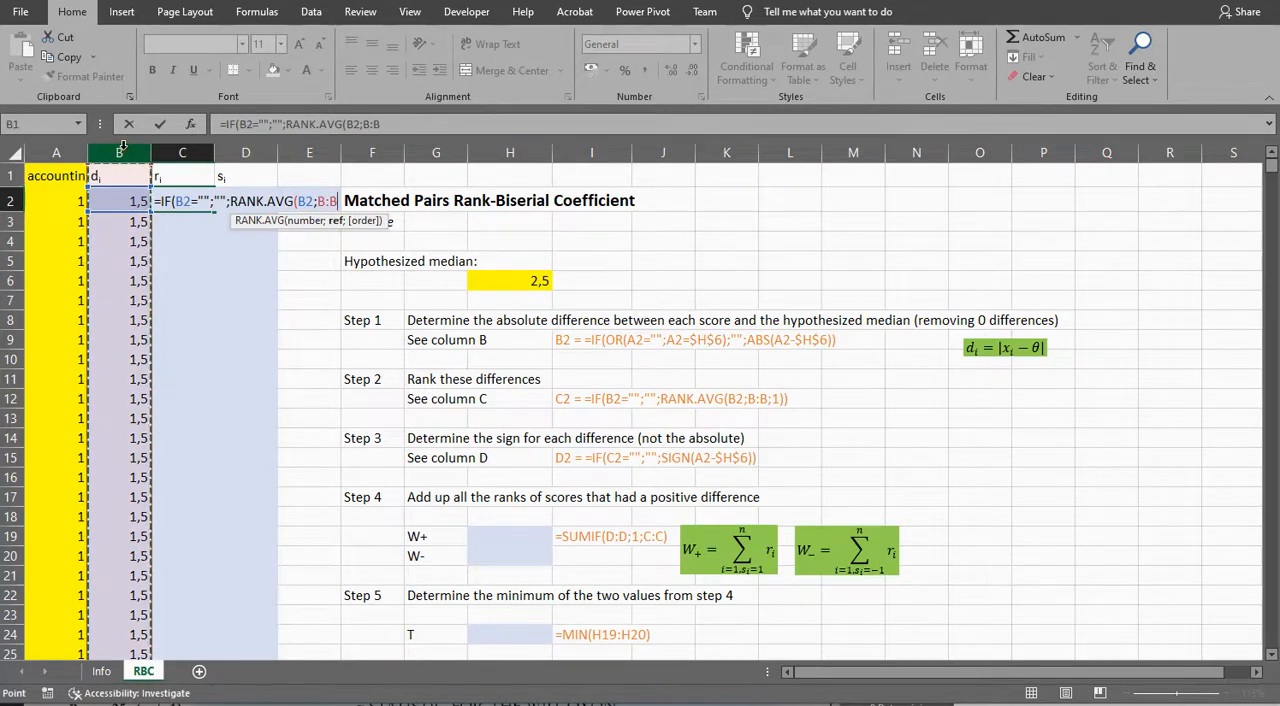
pyautogui.write(';')
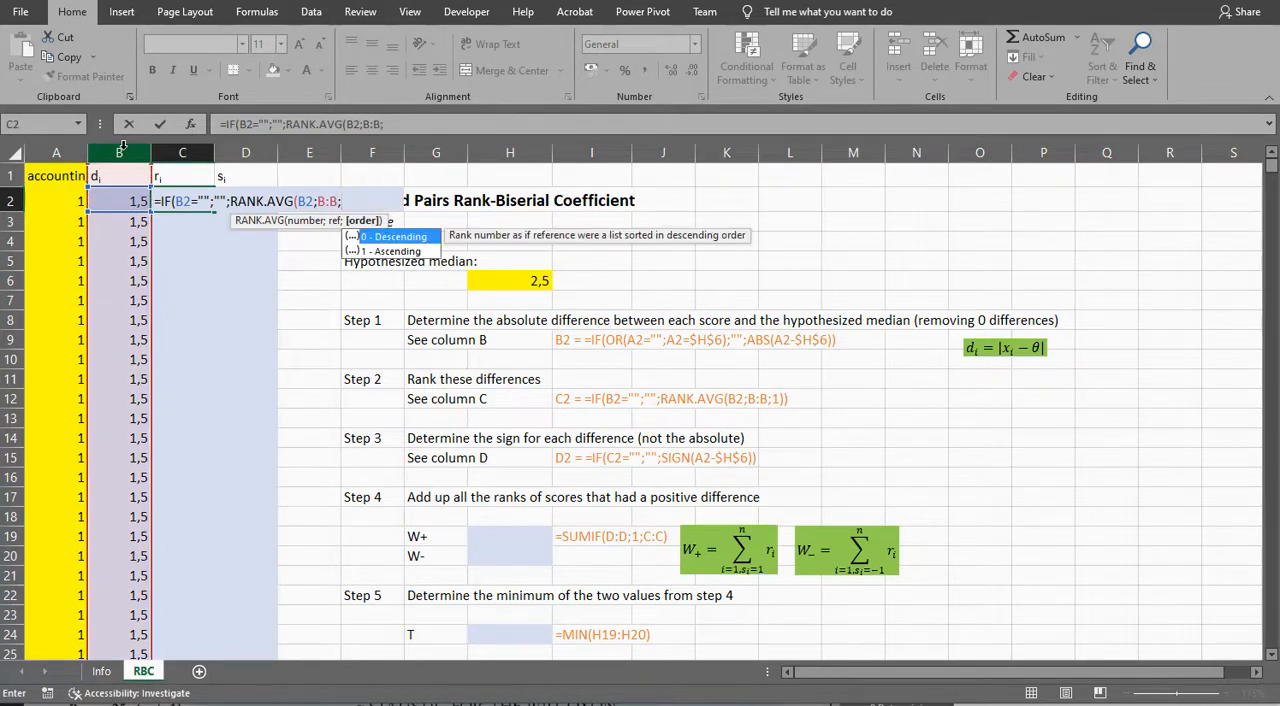
pyautogui.write('1)')
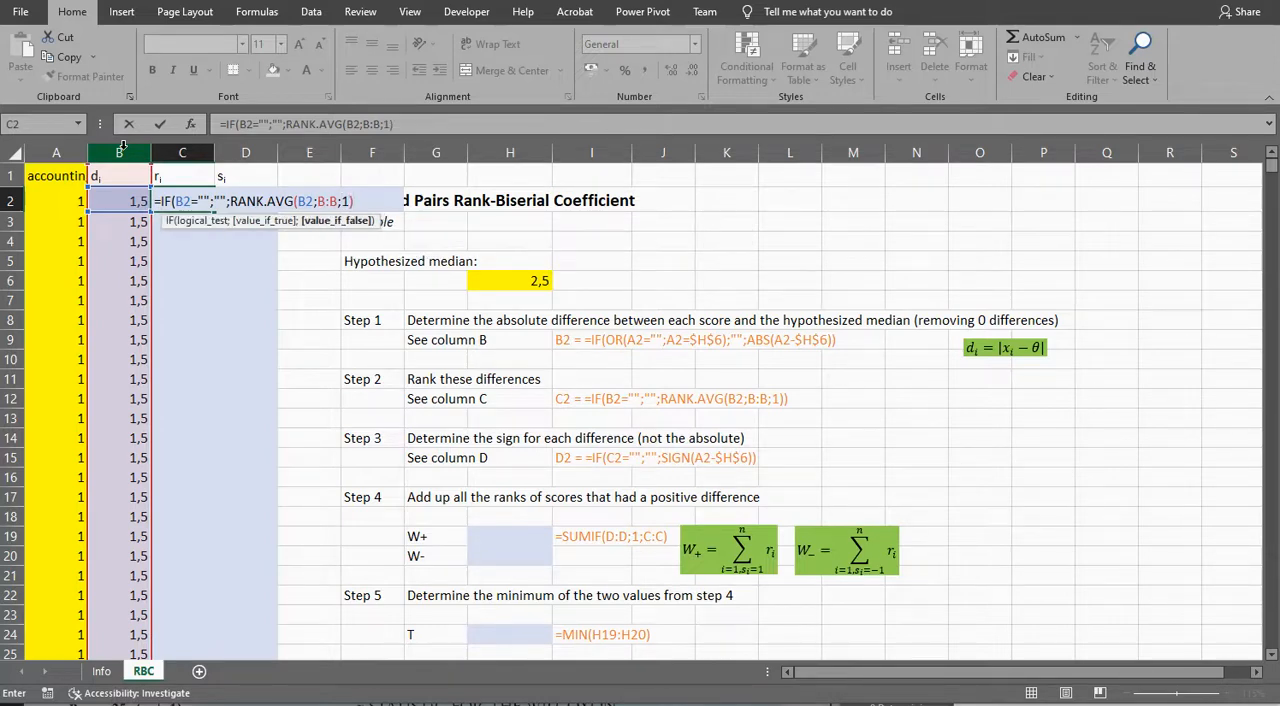
pyautogui.write(')')
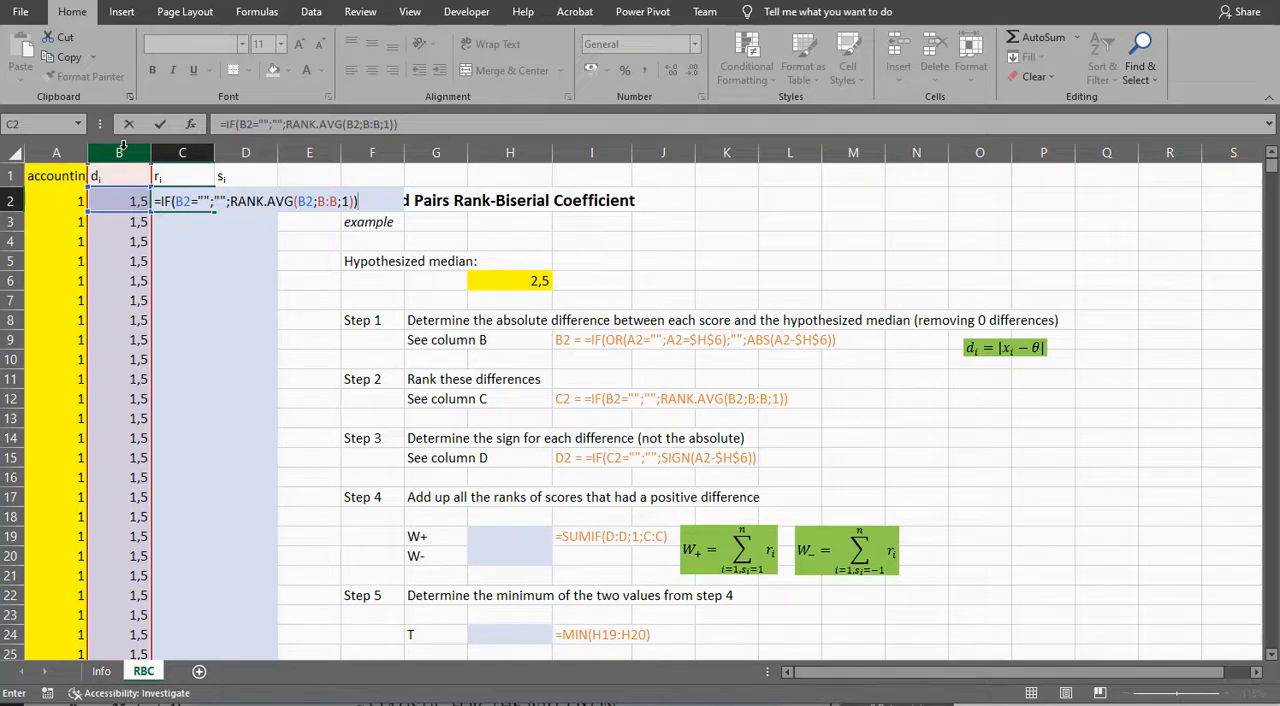
pyautogui.hotkey('ctrl', 'Return')
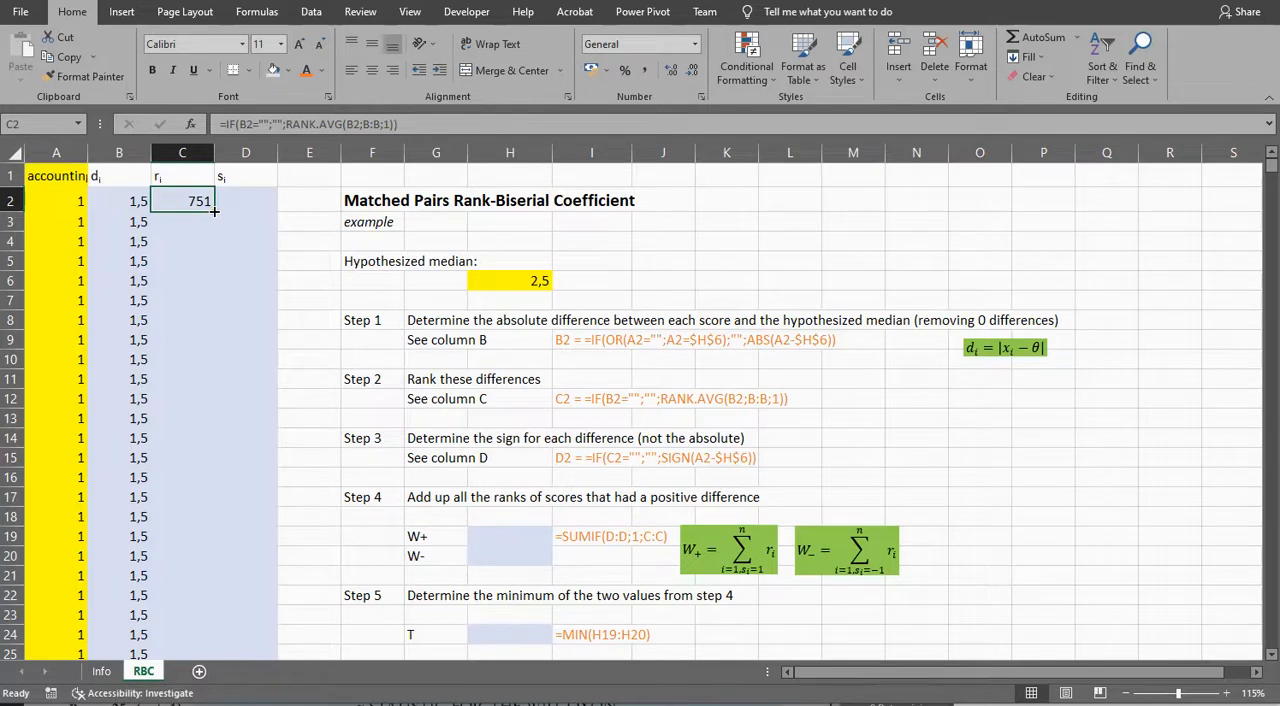
# Step: Fill the C2 rank formula down column C for all scores and check the ranks further down
pyautogui.doubleClick(213, 211)
pyautogui.scroll(-6, 196, 385)
pyautogui.scroll(-20, 196, 385)
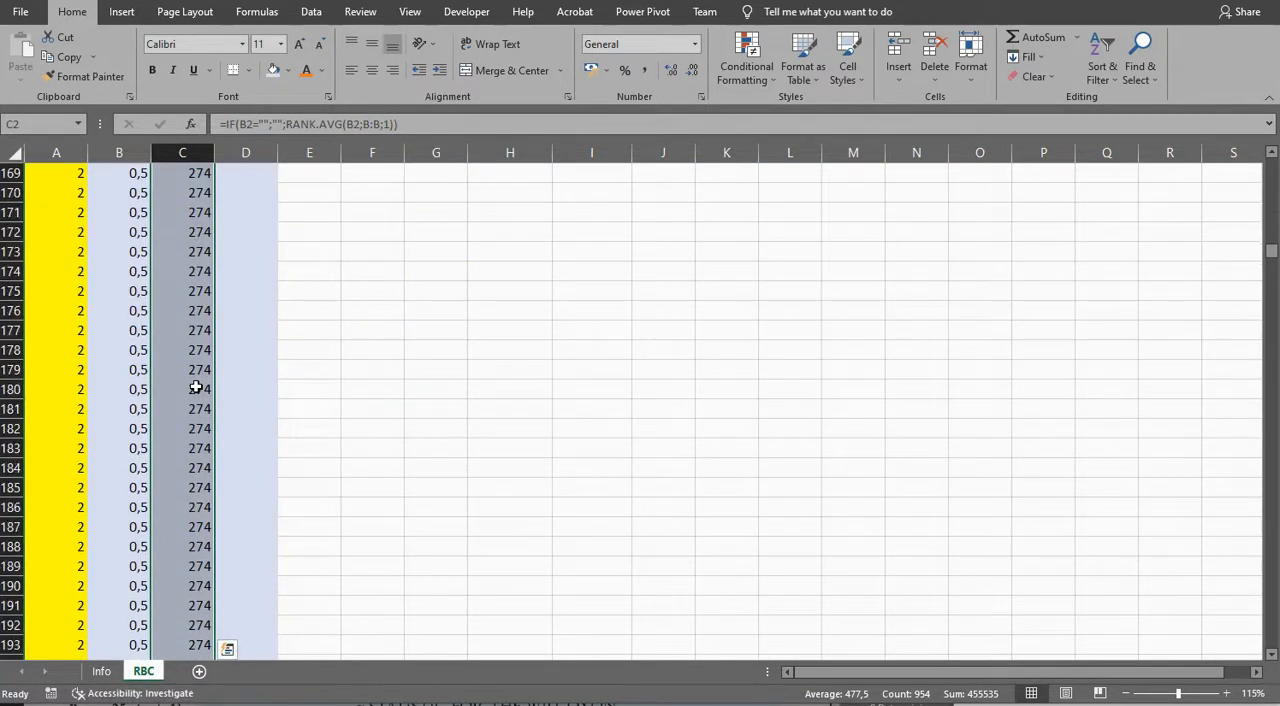
pyautogui.click(196, 388)
pyautogui.scroll(-10, 196, 388)
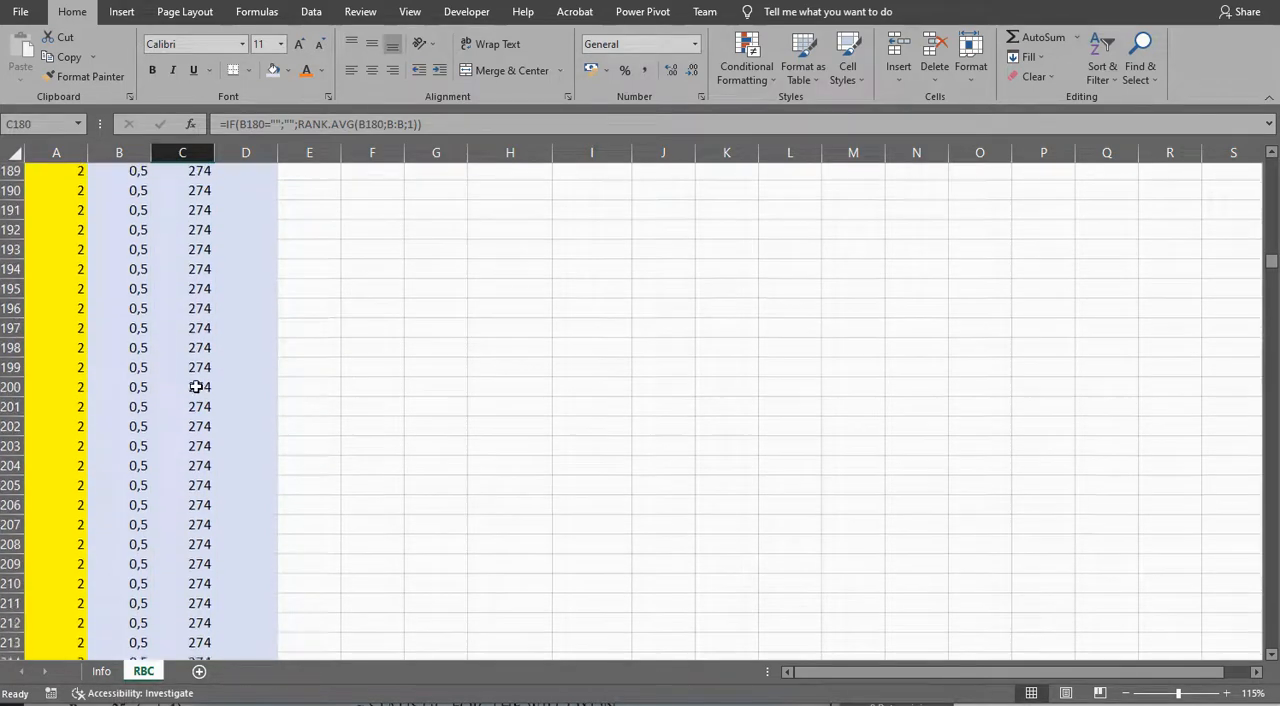
pyautogui.click(128, 368)
pyautogui.scroll(20, 177, 370)
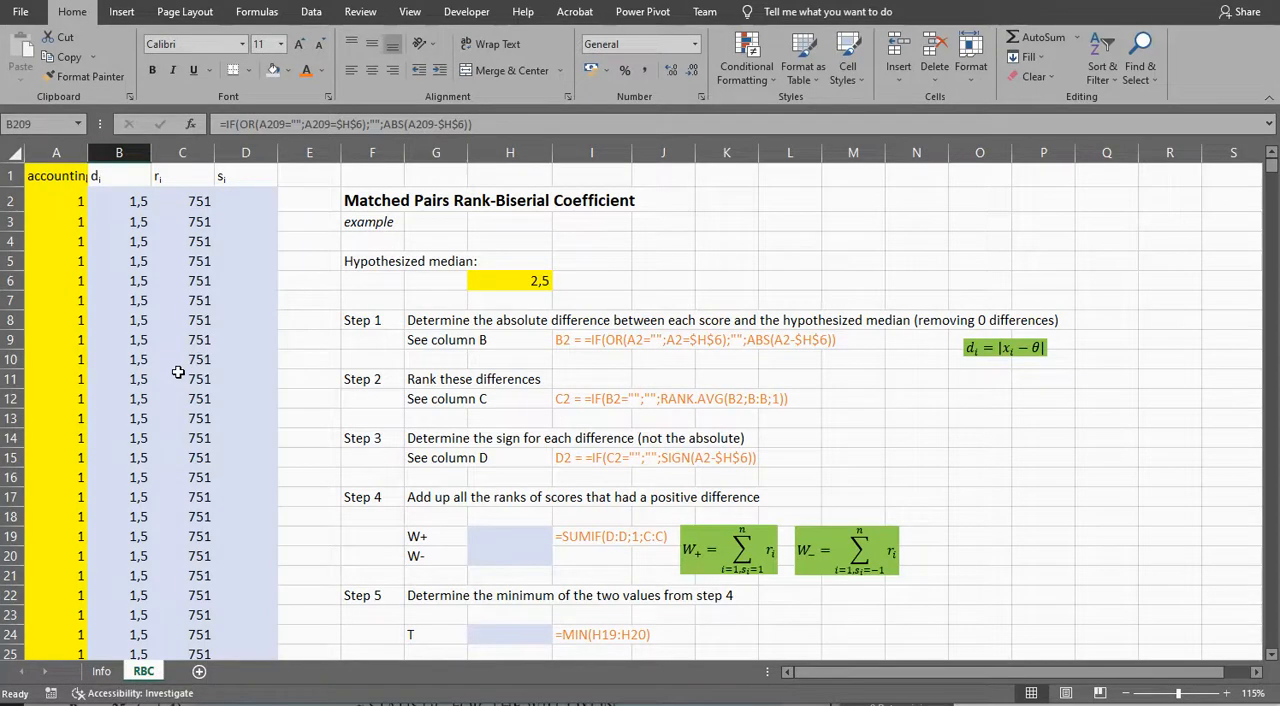
# Step: Start an IF formula in D2 that returns "" when C2 equals ""
pyautogui.click(228, 203)
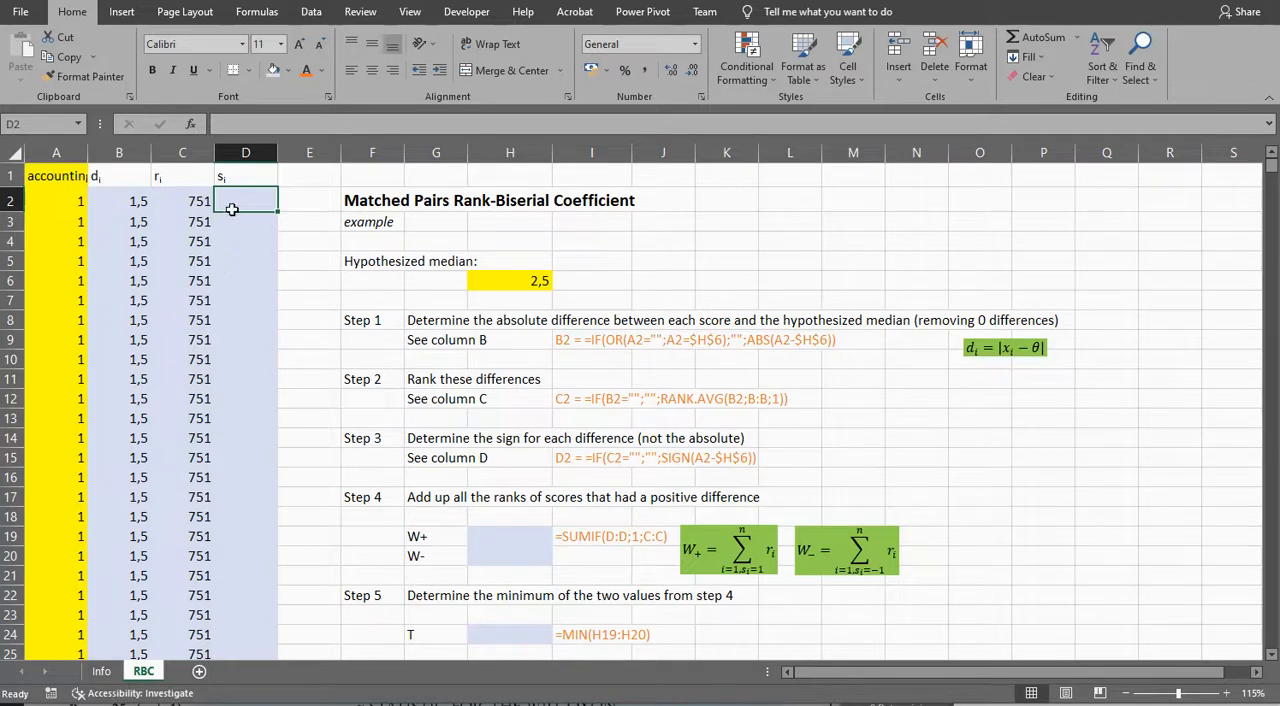
pyautogui.click(119, 198)
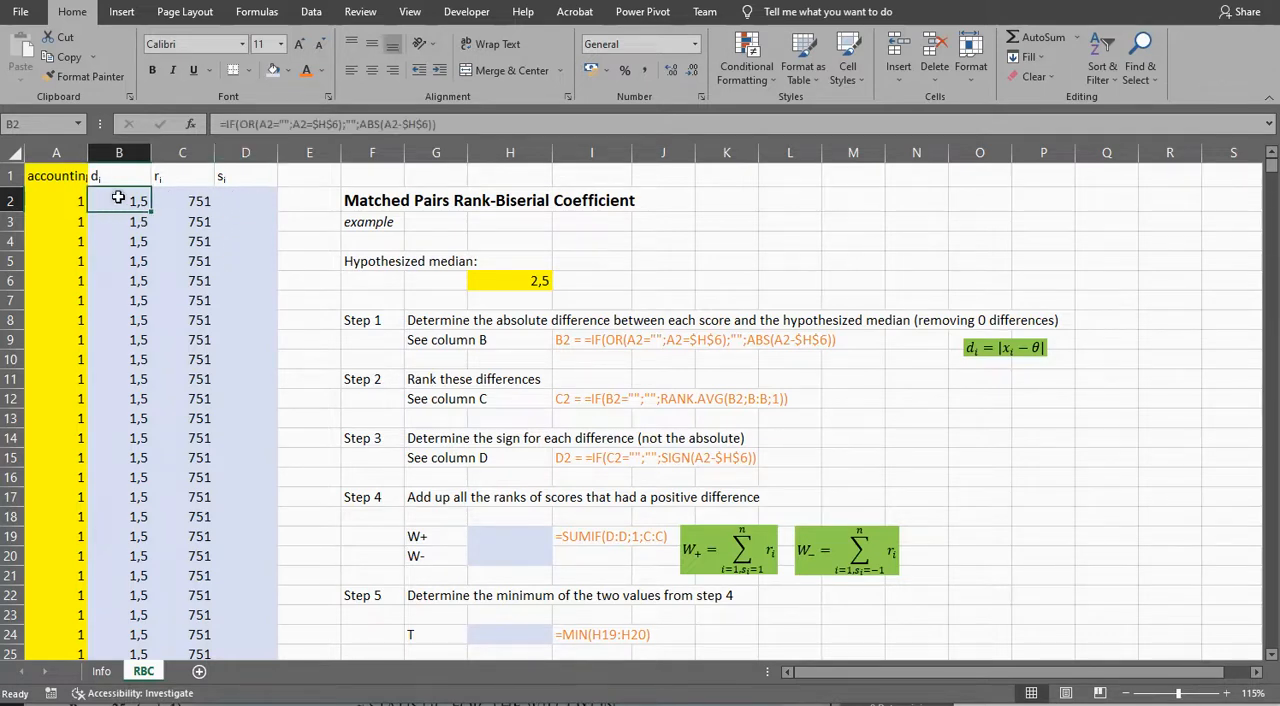
pyautogui.click(233, 201)
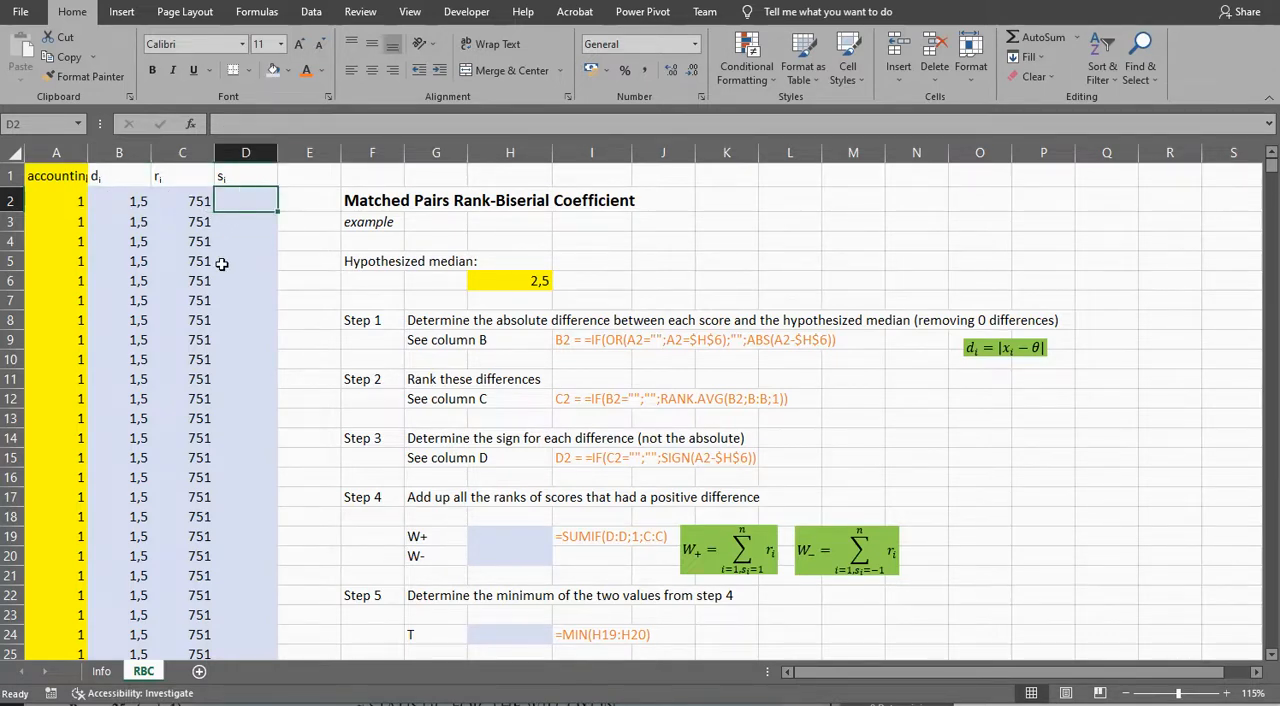
pyautogui.write('=')
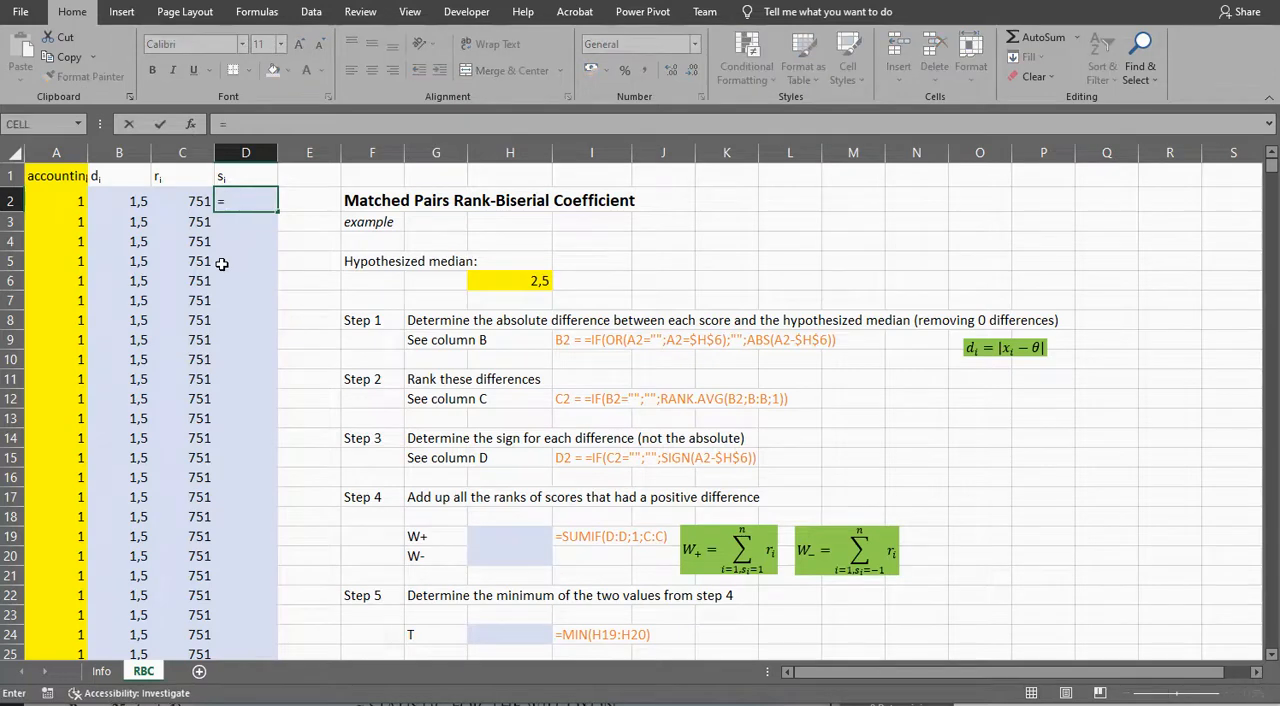
pyautogui.write('IF(')
pyautogui.press('Left')
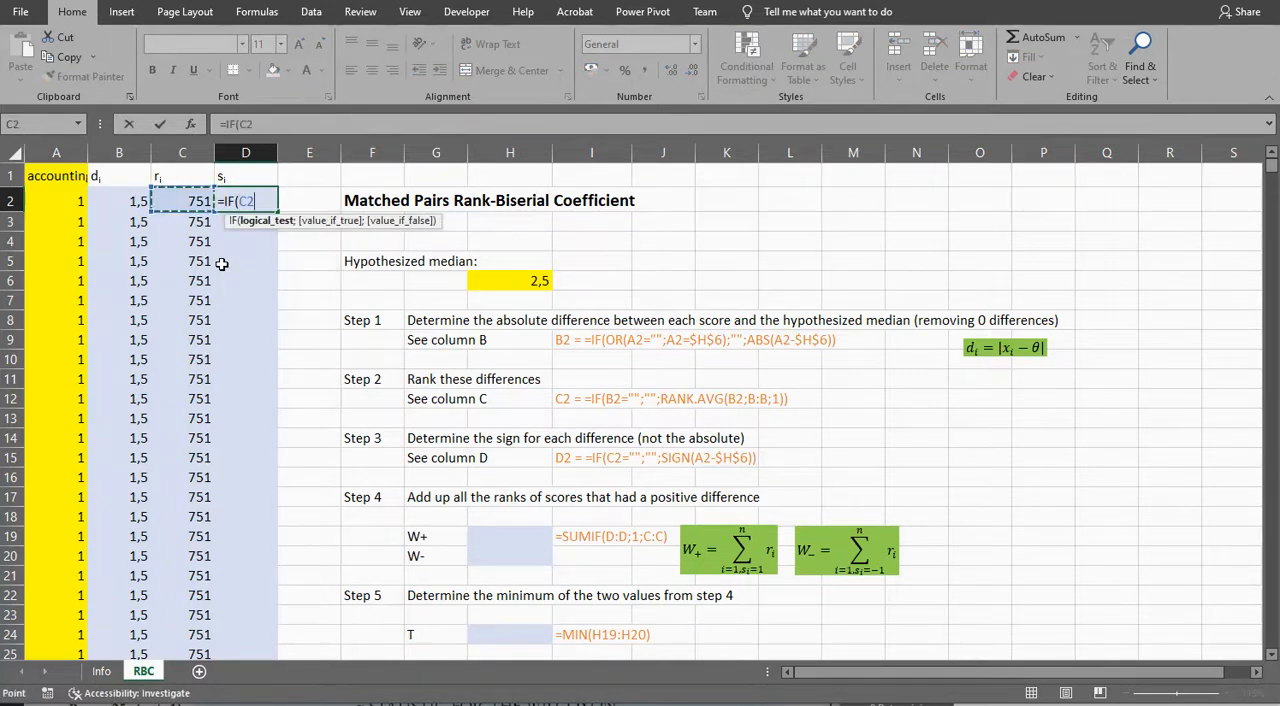
pyautogui.write('="";"";SIGN')
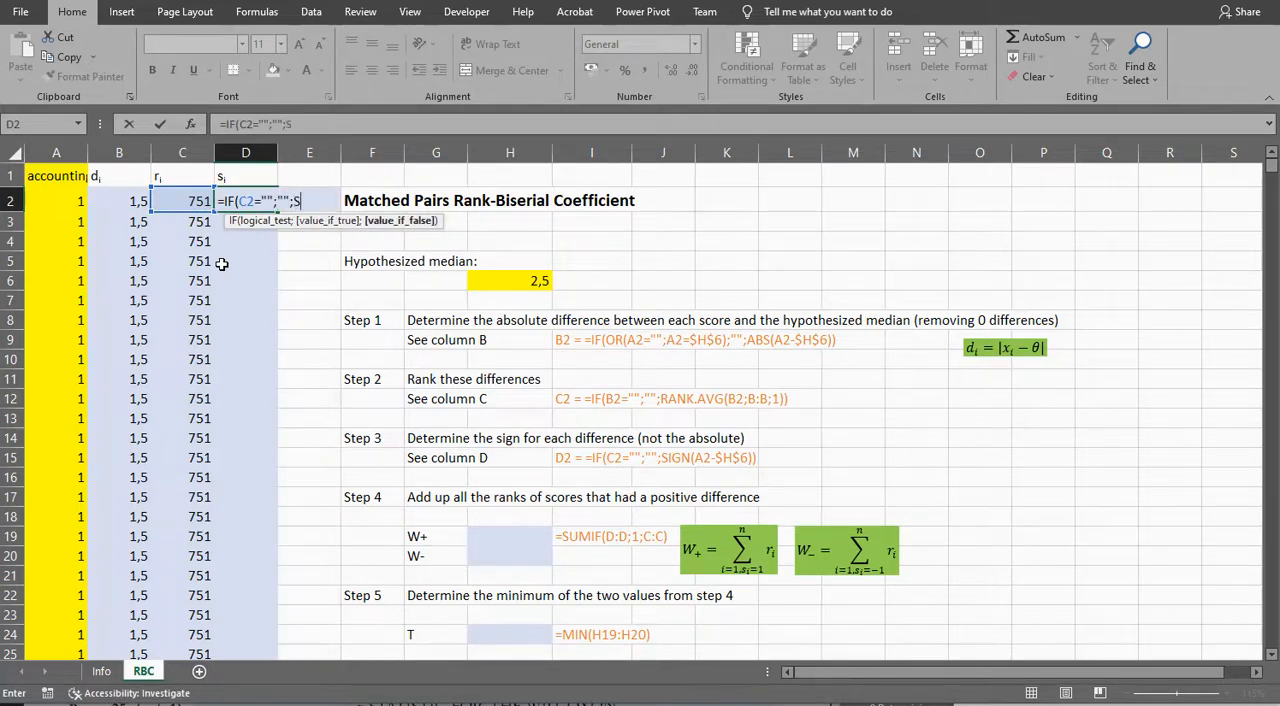
# Step: Complete the D2 formula with SIGN(A2-$H$6) as the value if false, using an absolute reference to the hypothesized median
pyautogui.write('(')
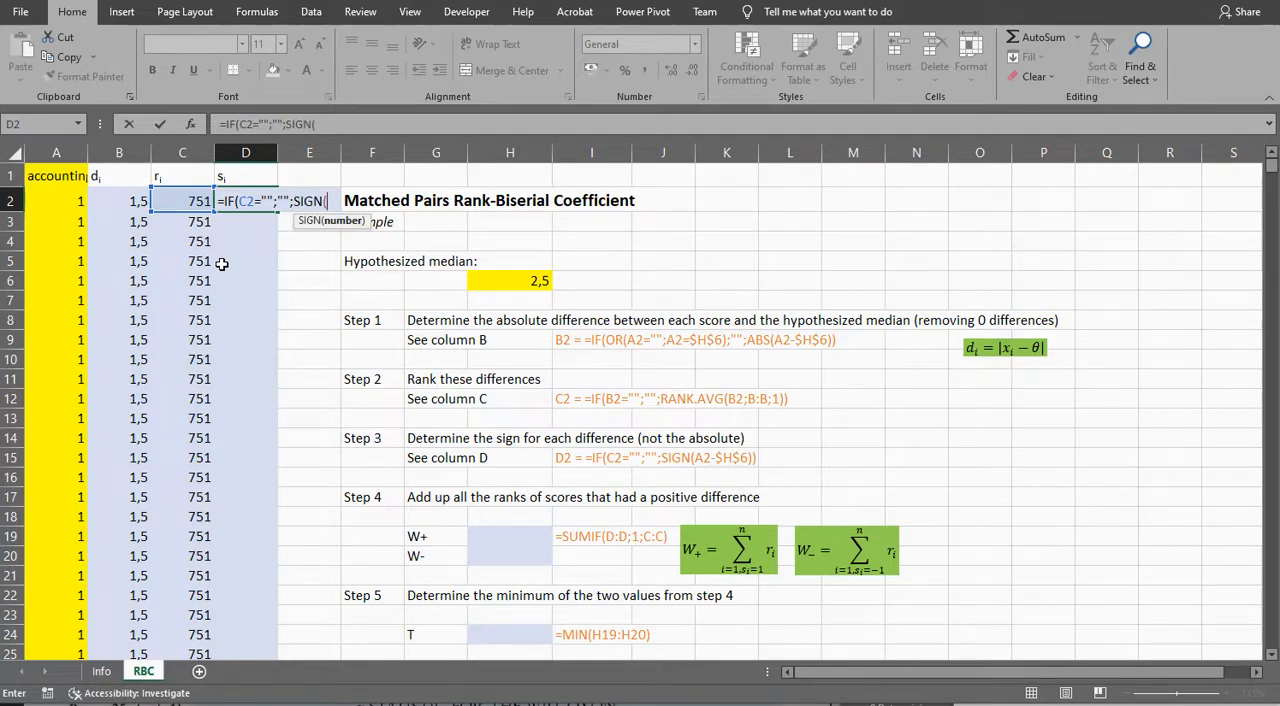
pyautogui.click(54, 207)
pyautogui.write('-')
pyautogui.click(489, 282)
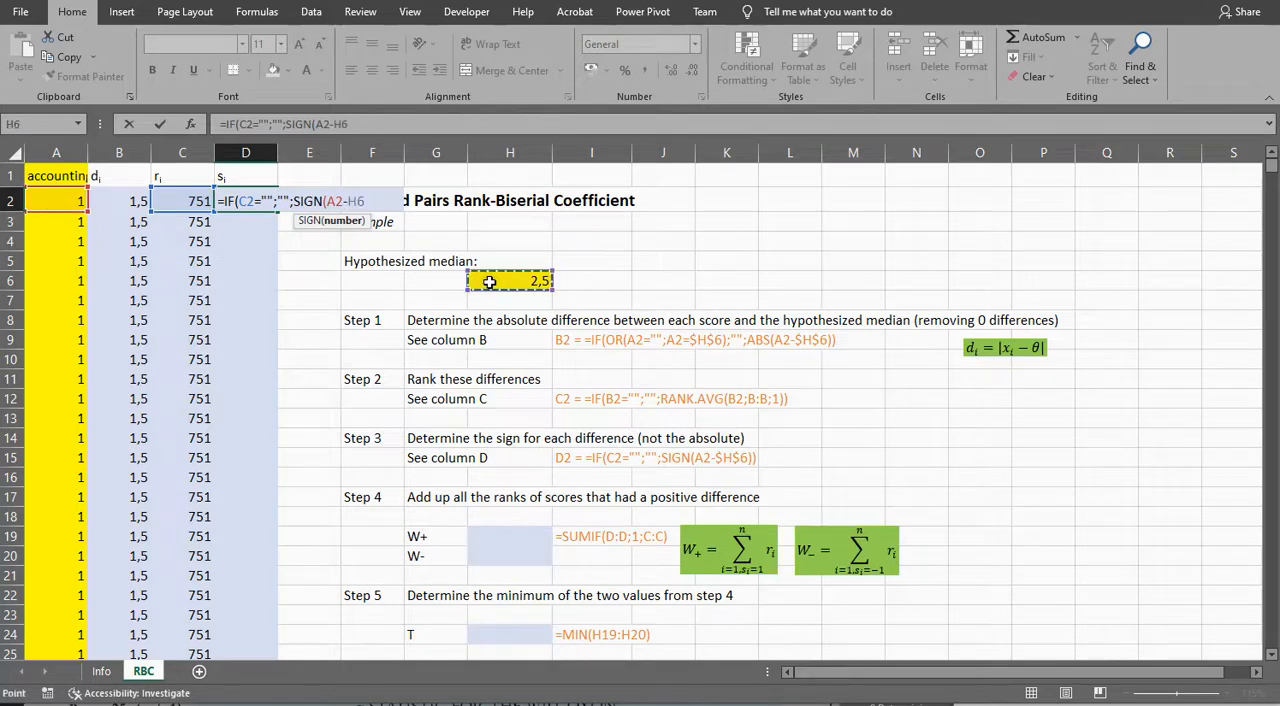
pyautogui.press('F4')
pyautogui.write(')')
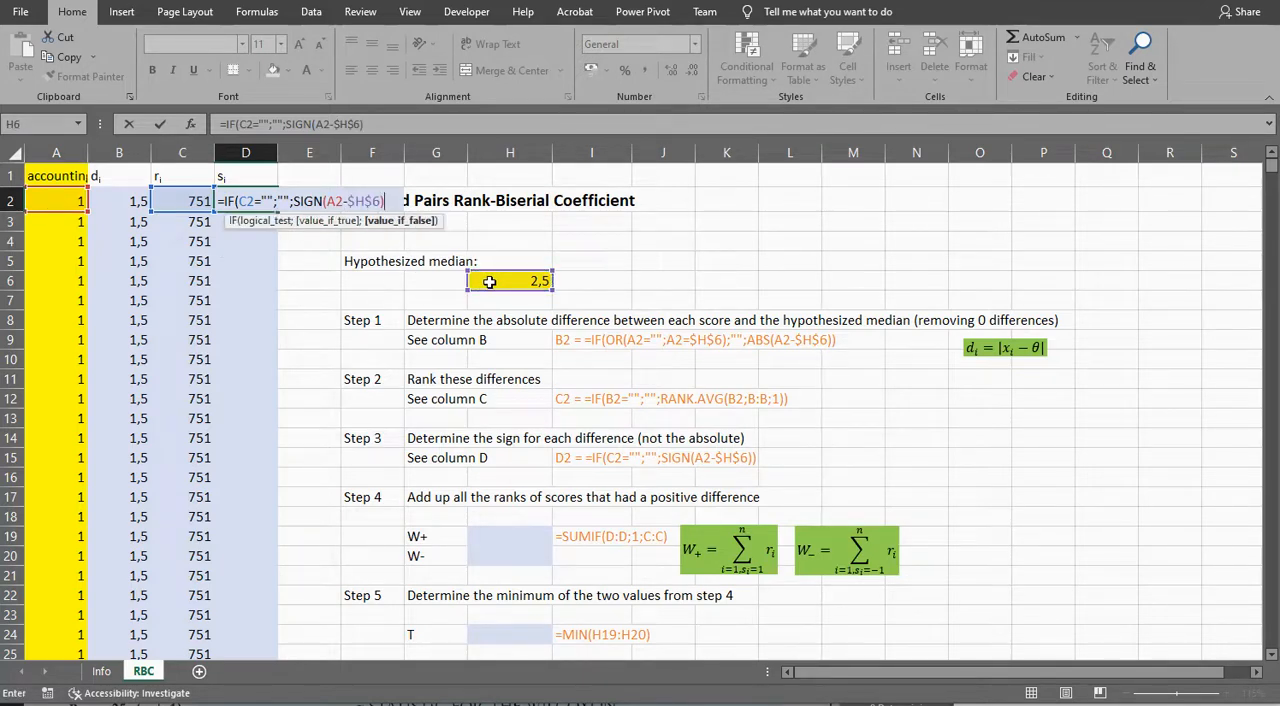
pyautogui.write(')')
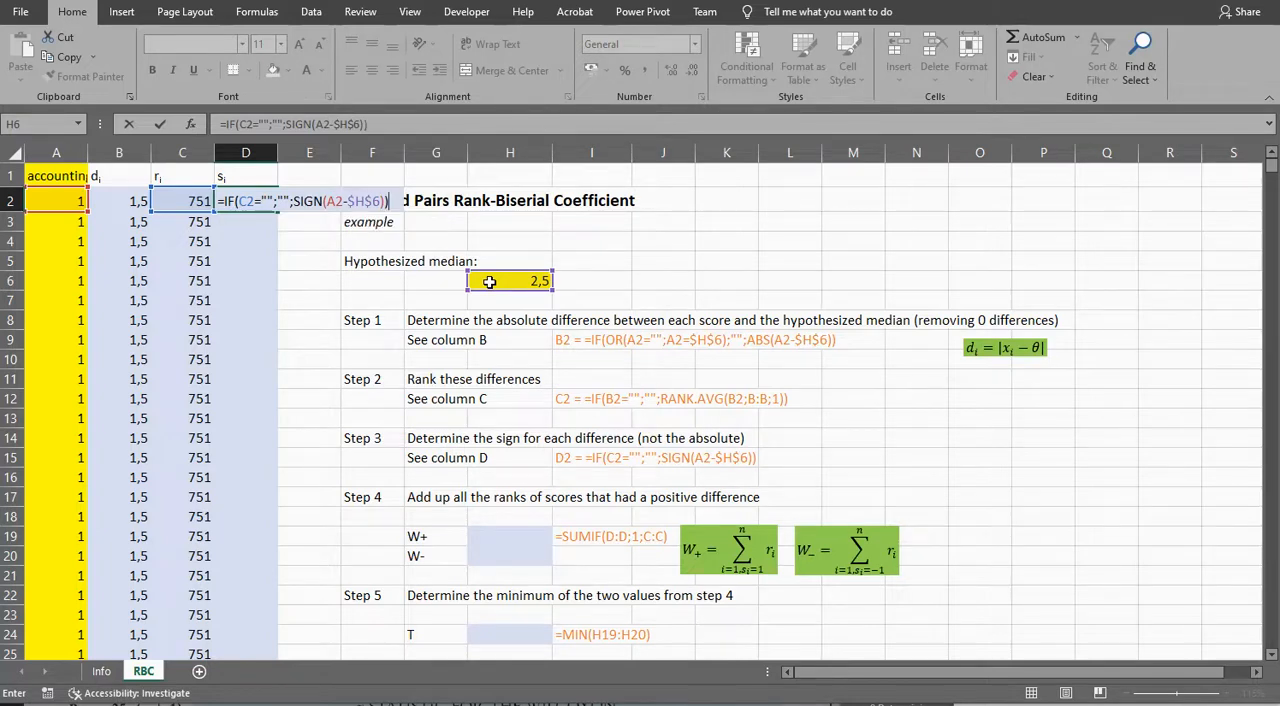
pyautogui.press('Return')
pyautogui.press('Up')
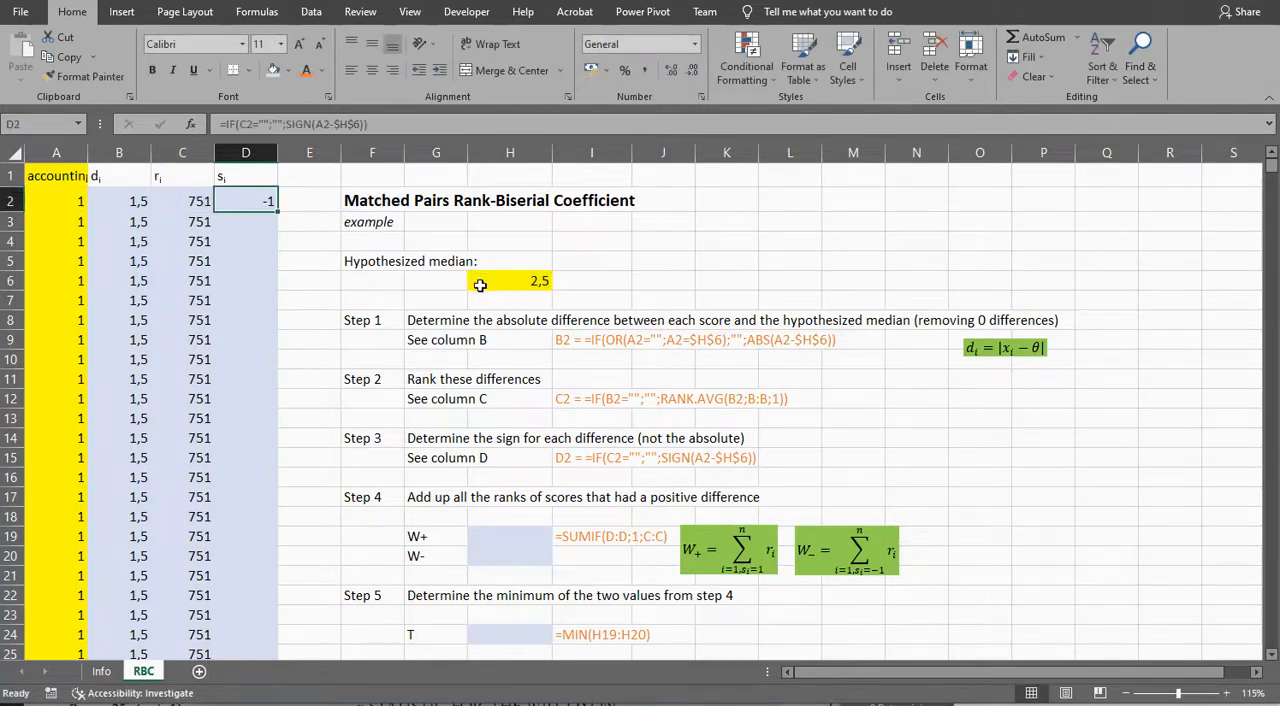
# Step: Fill the D2 sign formula down column D for all scores and check the signs at the end of the data
pyautogui.click(65, 204)
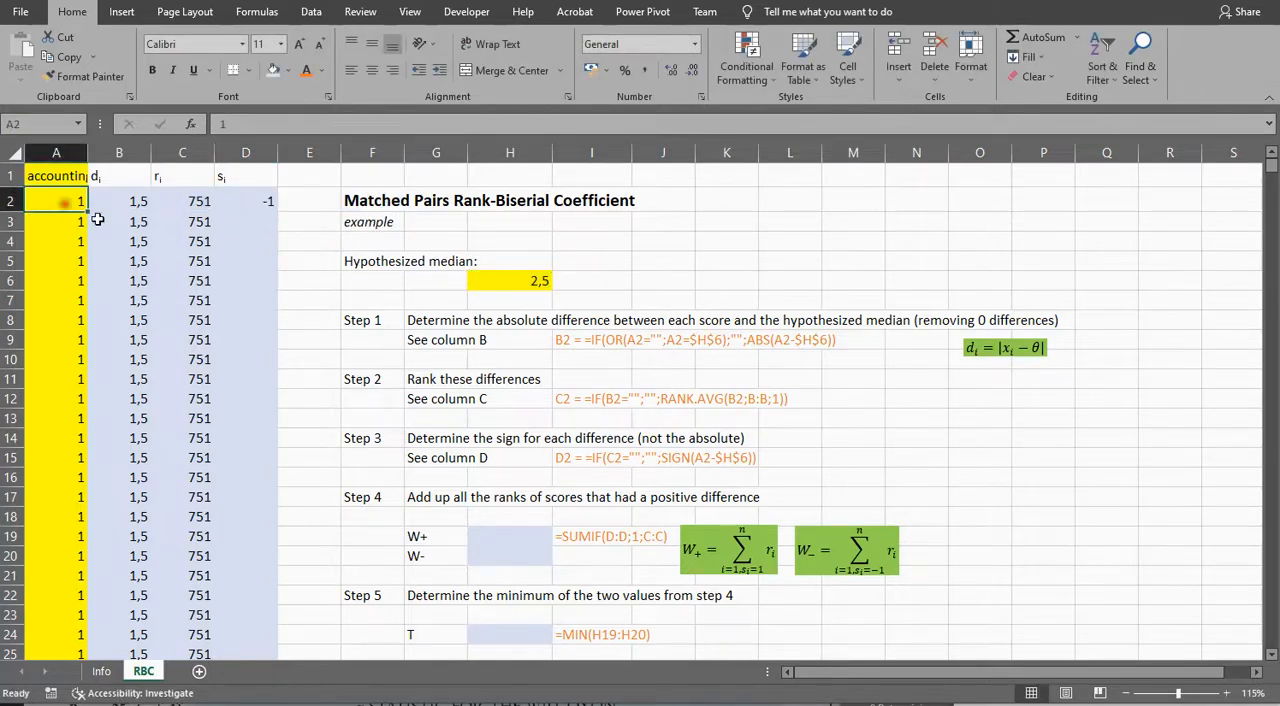
pyautogui.click(524, 280)
pyautogui.click(258, 203)
pyautogui.doubleClick(276, 210)
pyautogui.click(257, 253)
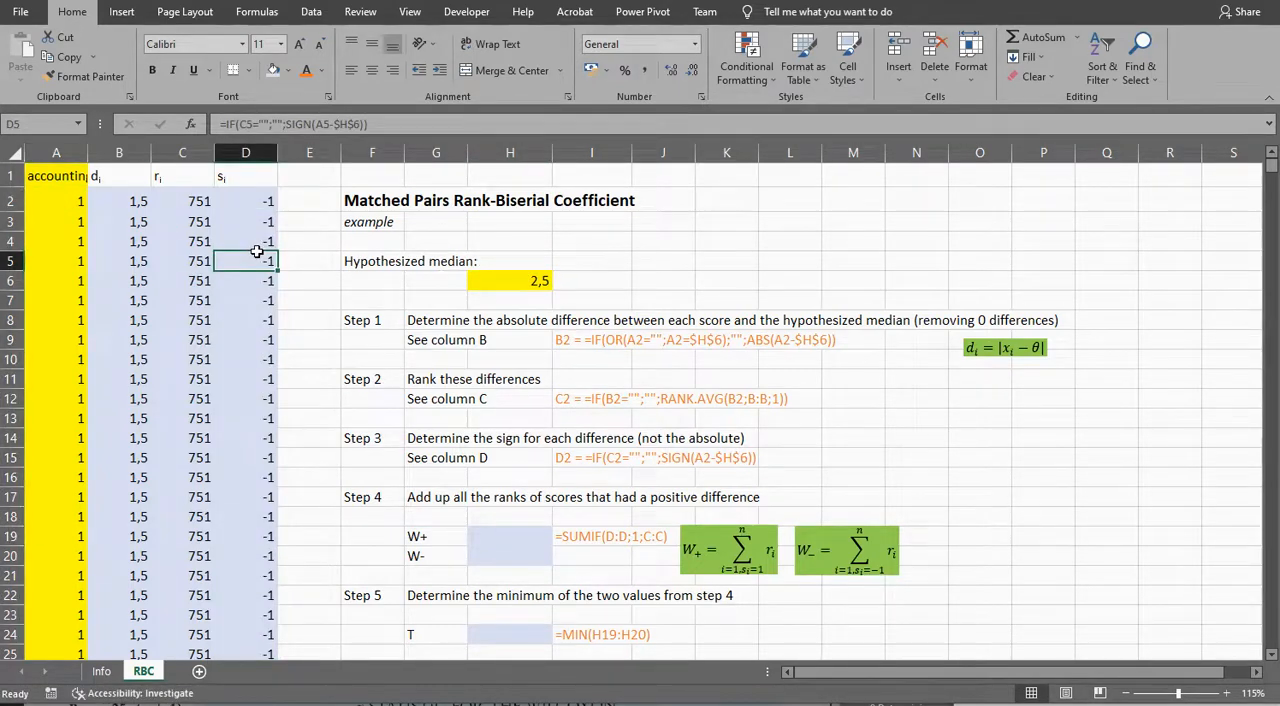
pyautogui.hotkey('ctrl', 'Down')
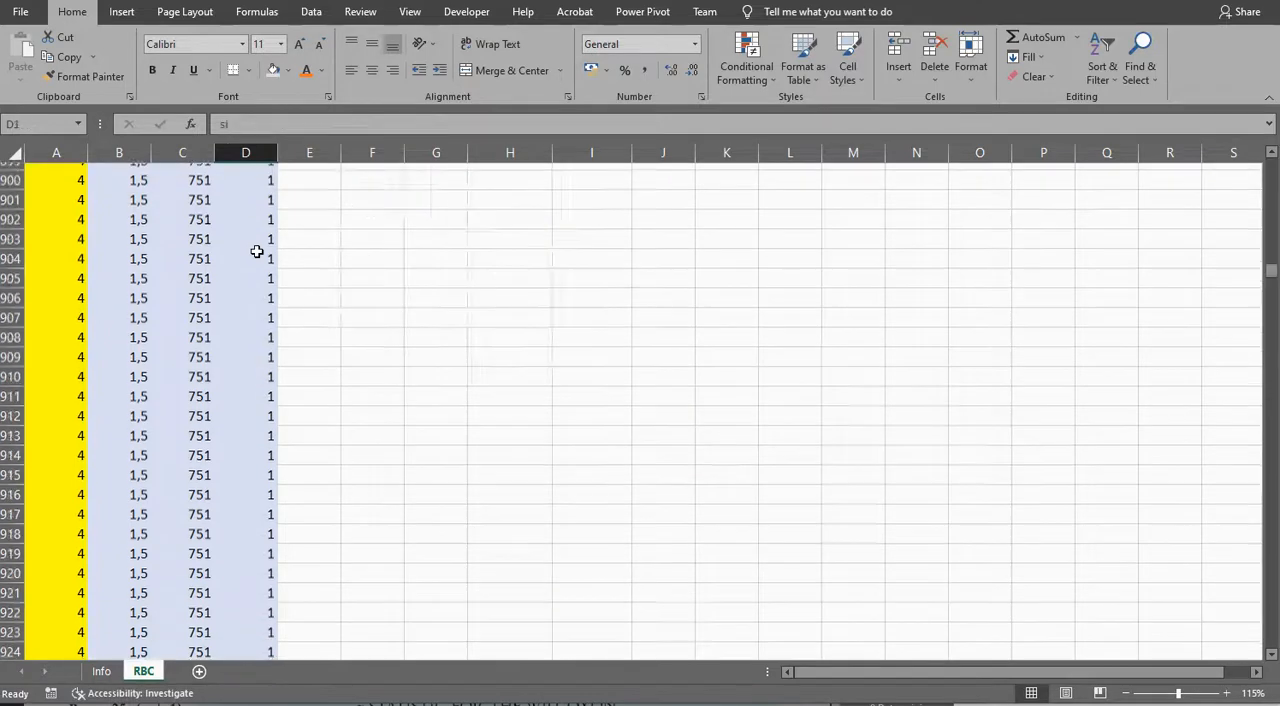
pyautogui.hotkey('ctrl', 'Up')
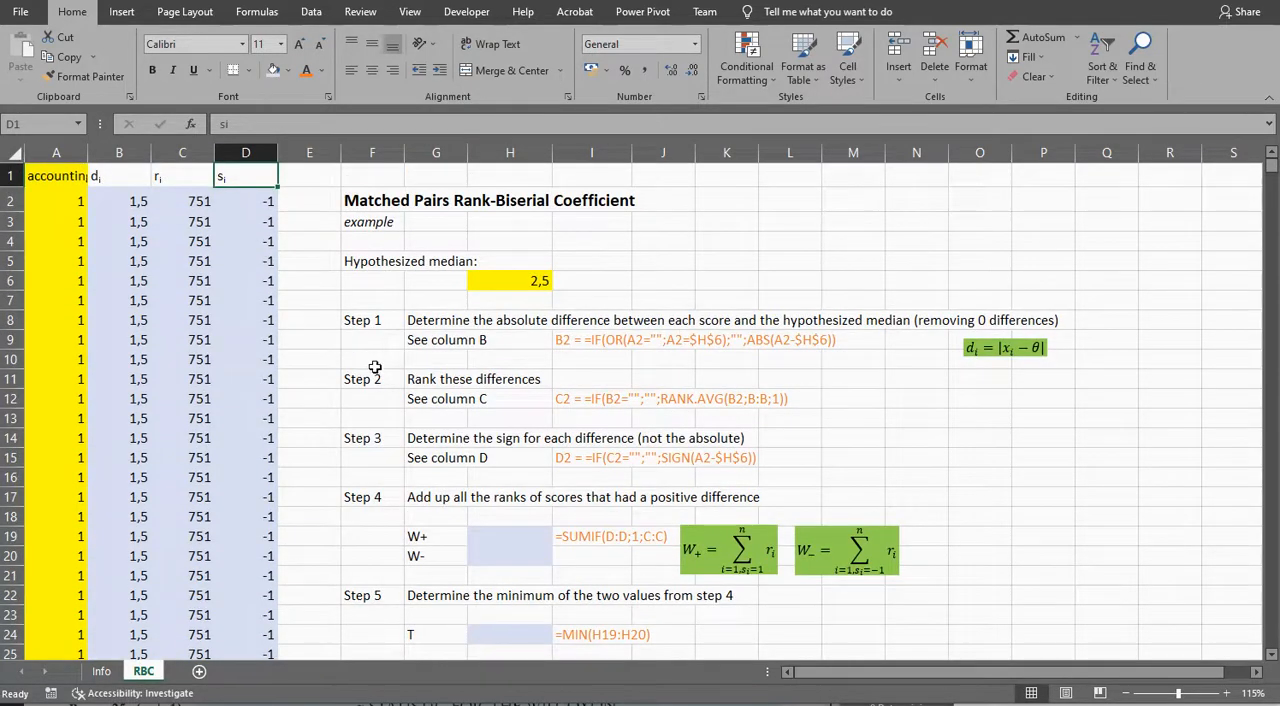
# Step: Examine the sign column D and rank column C as the criteria and sum ranges for the W+ and W- cells H19 and H20
pyautogui.click(492, 532)
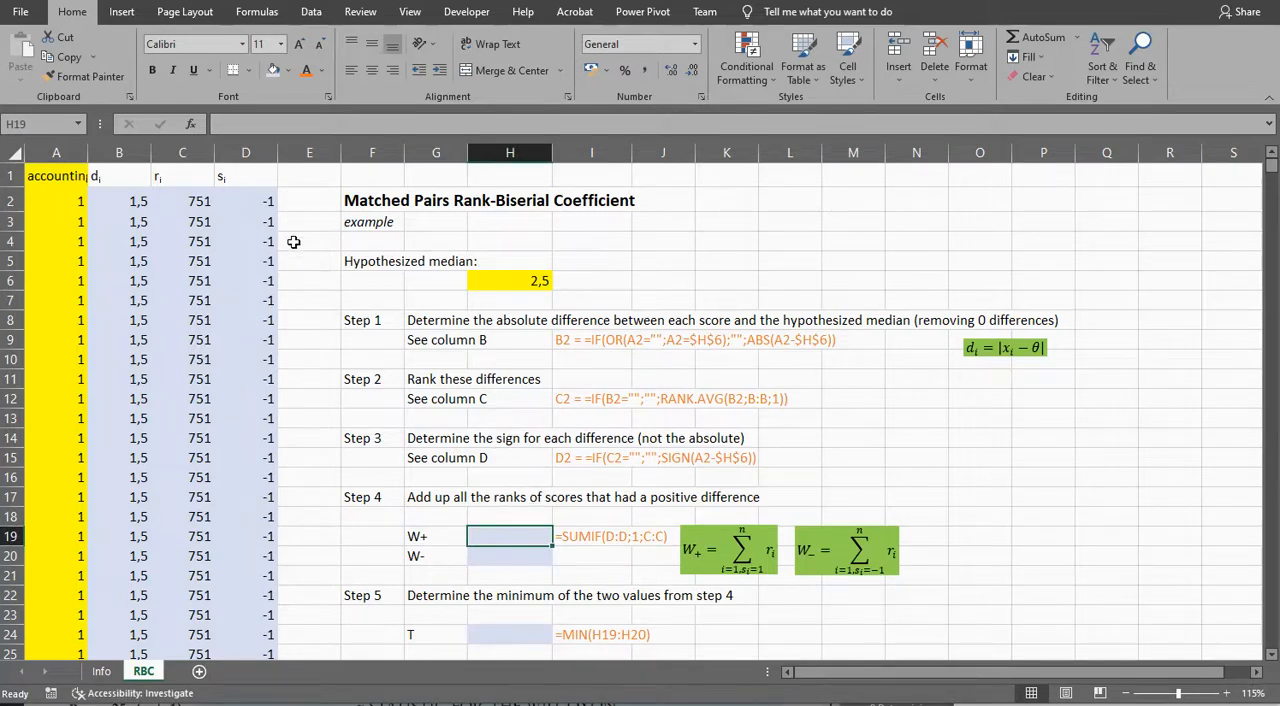
pyautogui.click(243, 152)
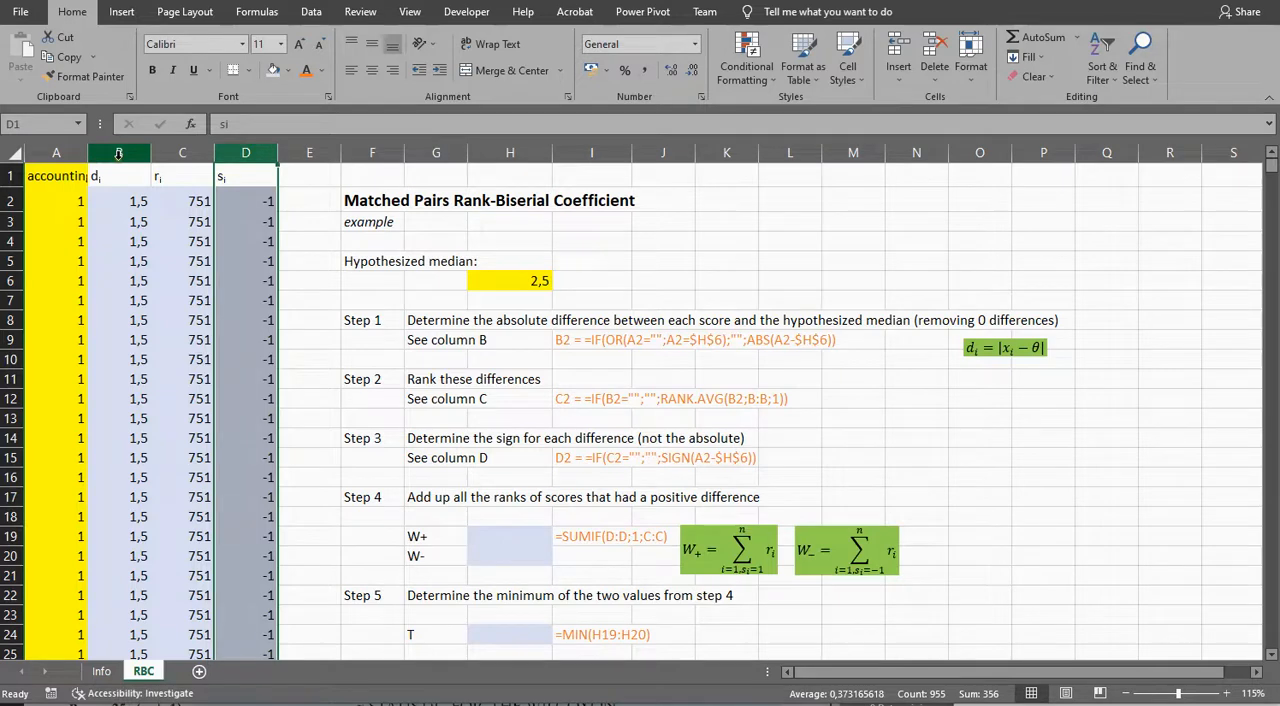
pyautogui.click(177, 152)
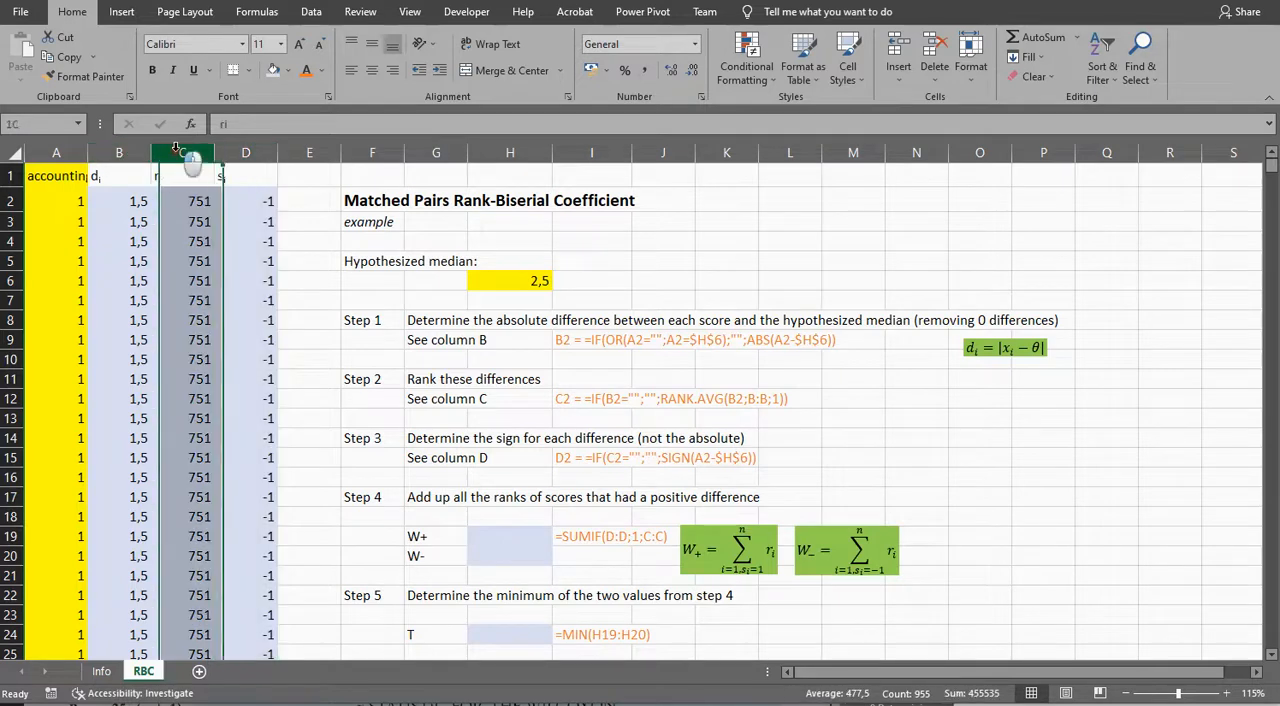
pyautogui.click(243, 152)
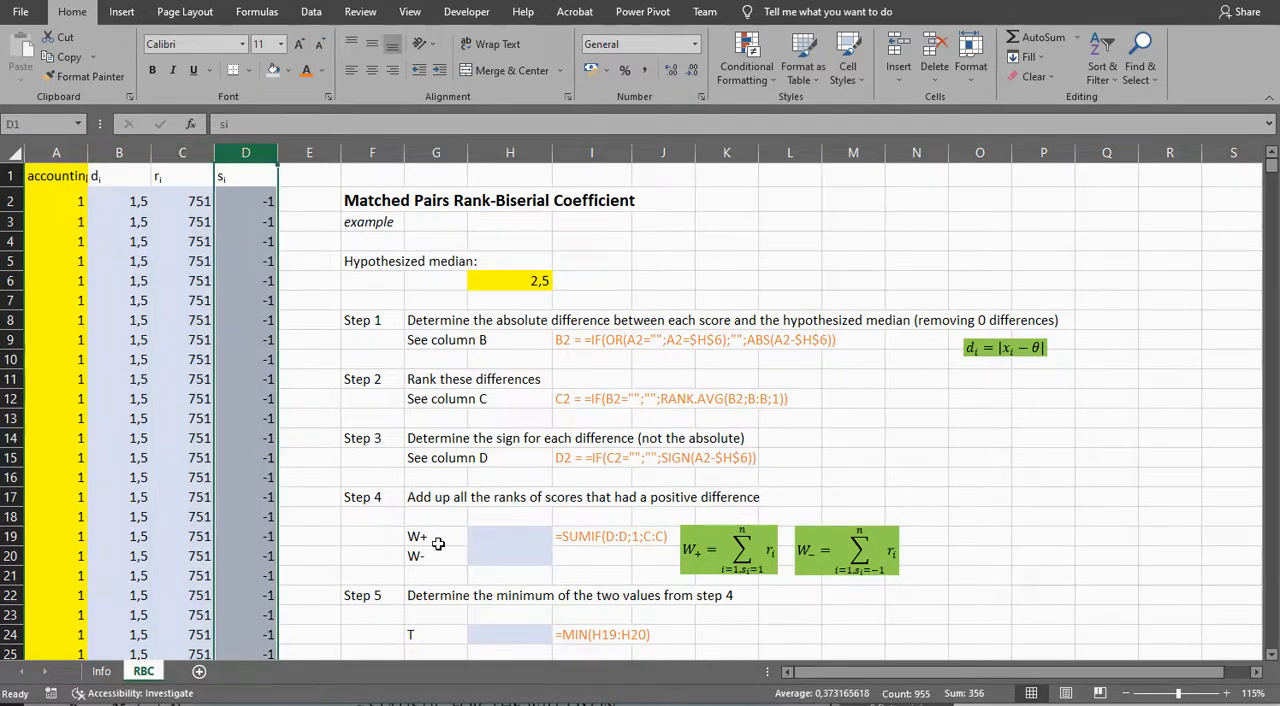
pyautogui.click(508, 556)
pyautogui.click(248, 152)
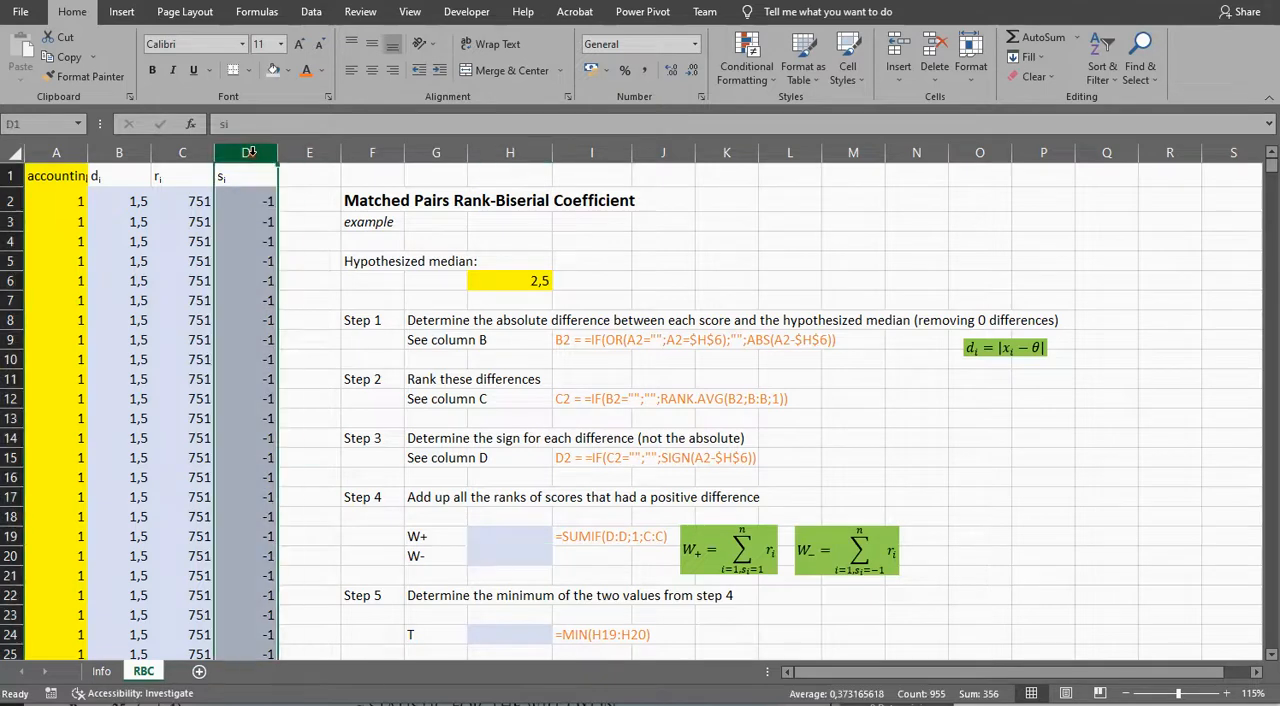
pyautogui.click(179, 152)
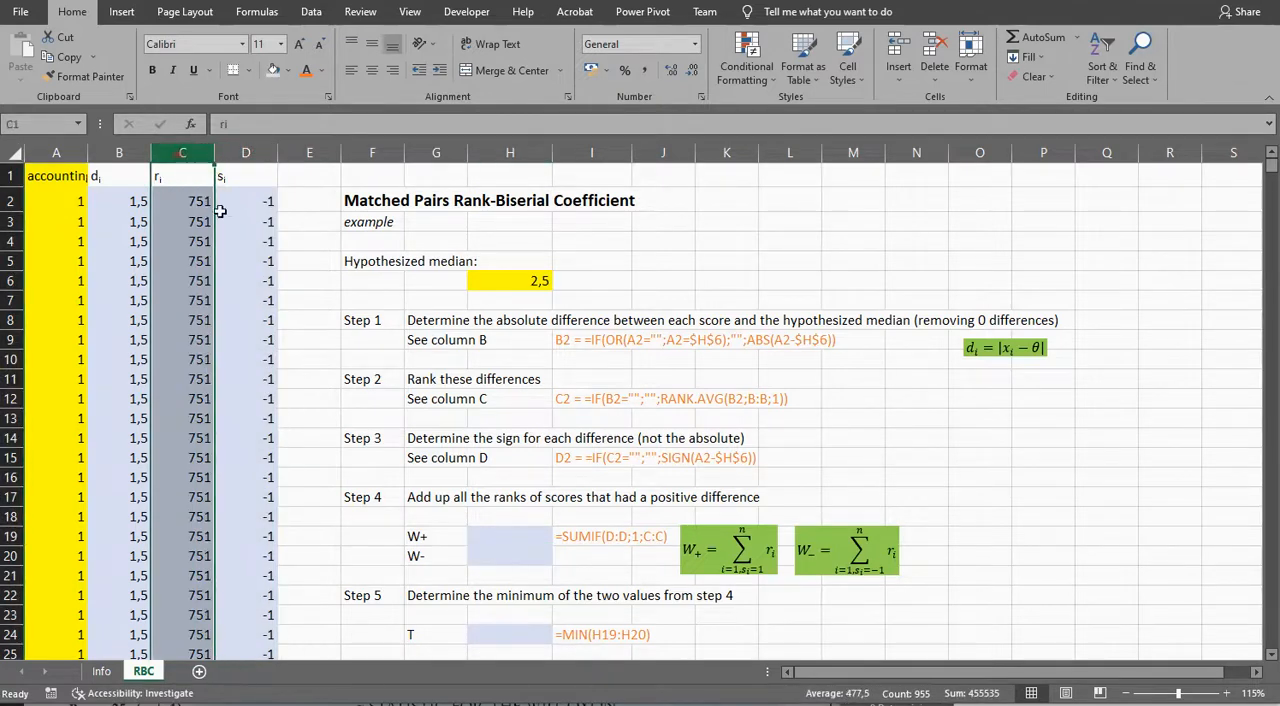
pyautogui.click(491, 536)
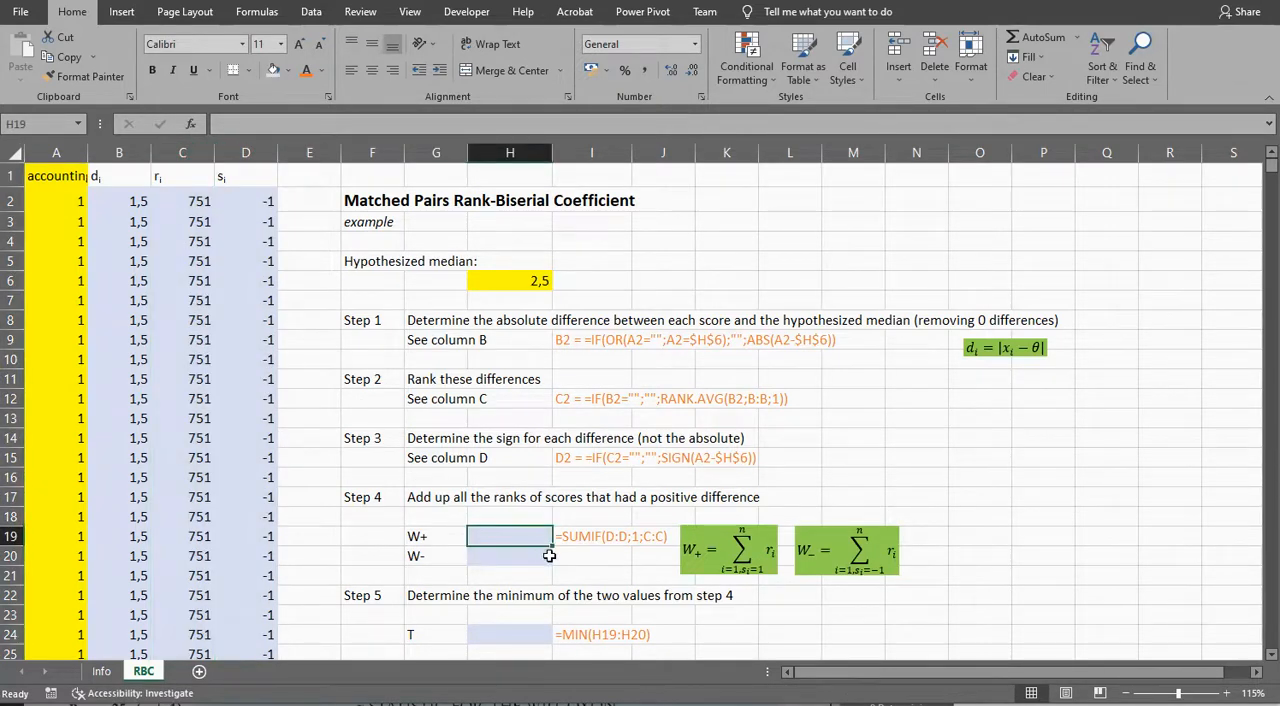
# Step: Calculate W+ in H19 with =SUMIF(D:D;1;C:C) to add up the ranks of positive differences
pyautogui.write('=SUM')
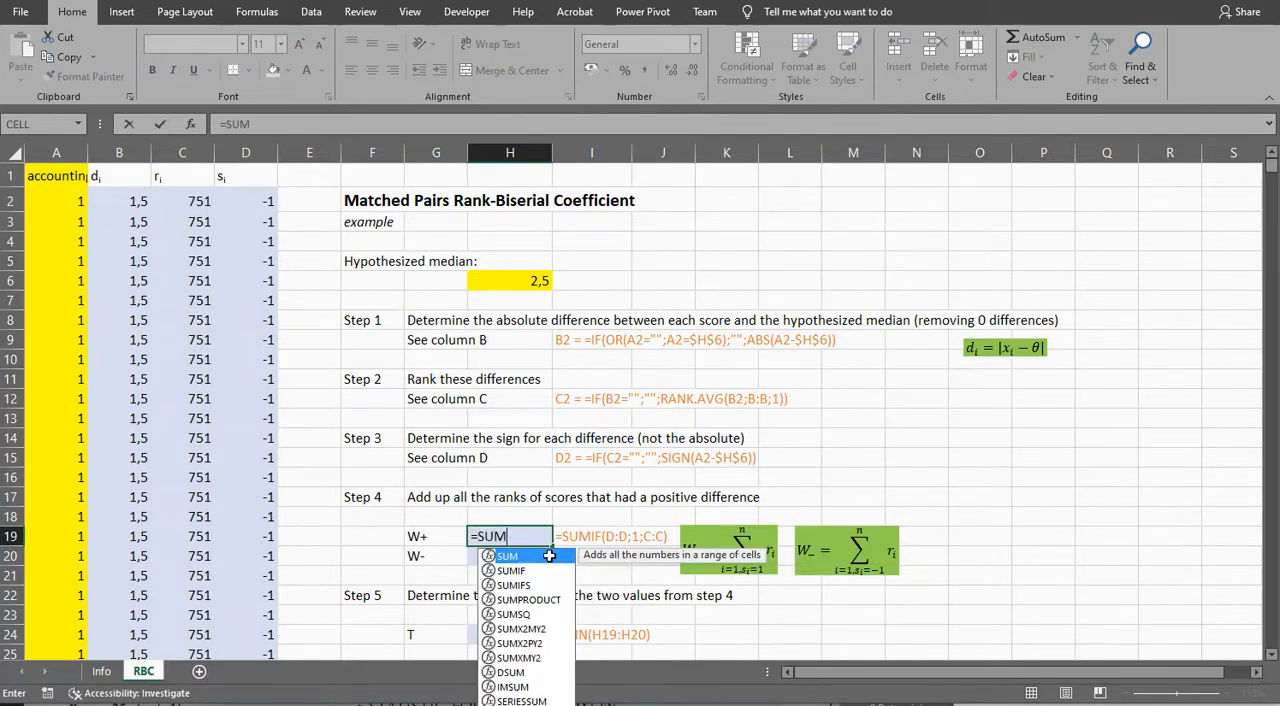
pyautogui.write('IF(D:D;1;C:C')
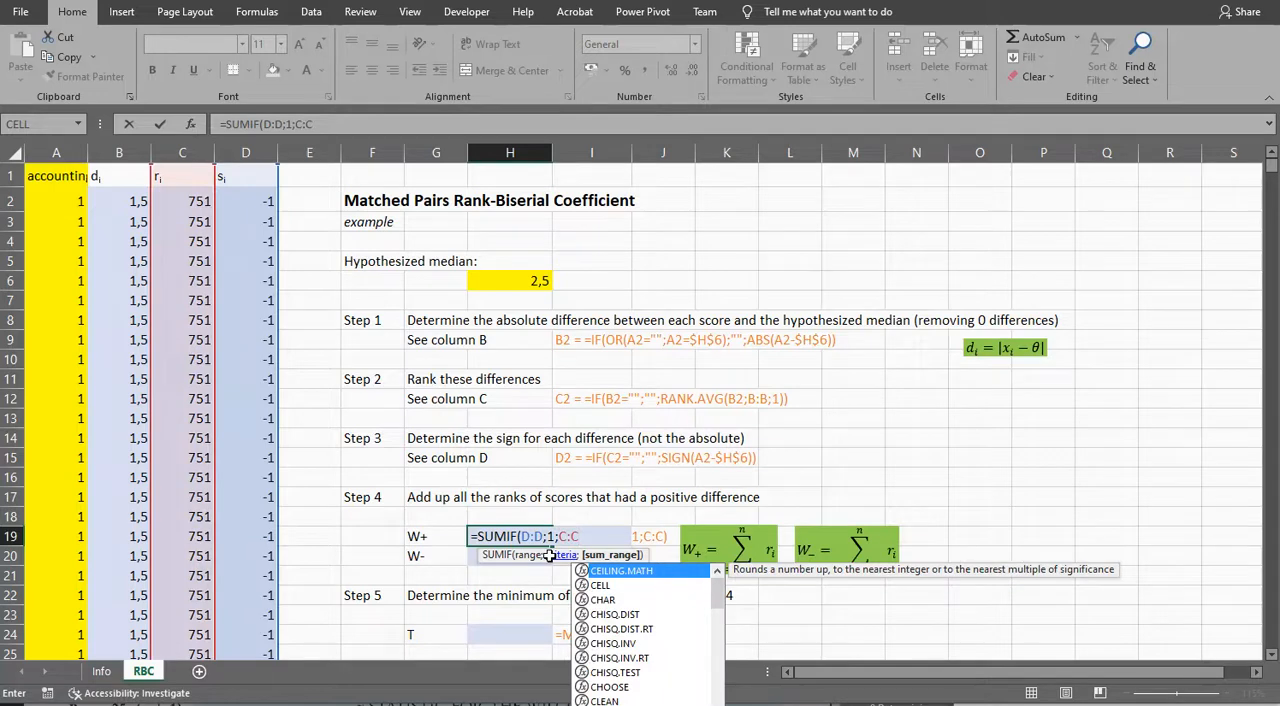
pyautogui.write(')')
pyautogui.press('Return')
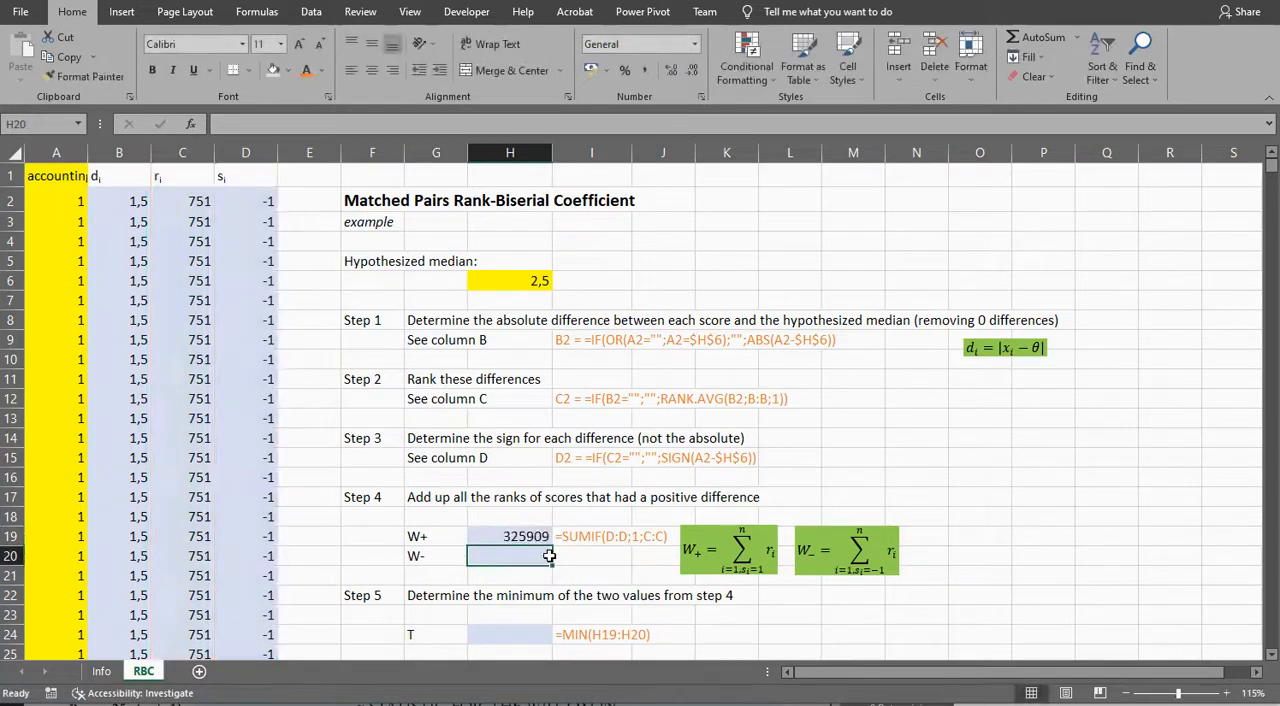
# Step: Copy the H19 formula to the W- cell H20 and set its criterion to -1, giving =SUMIF(D:D;-1;C:C)
pyautogui.press('Up')
pyautogui.hotkey('ctrl', 'c')
pyautogui.press('Down')
pyautogui.hotkey('ctrl', 'v')
pyautogui.press('Escape')
pyautogui.doubleClick(550, 556)
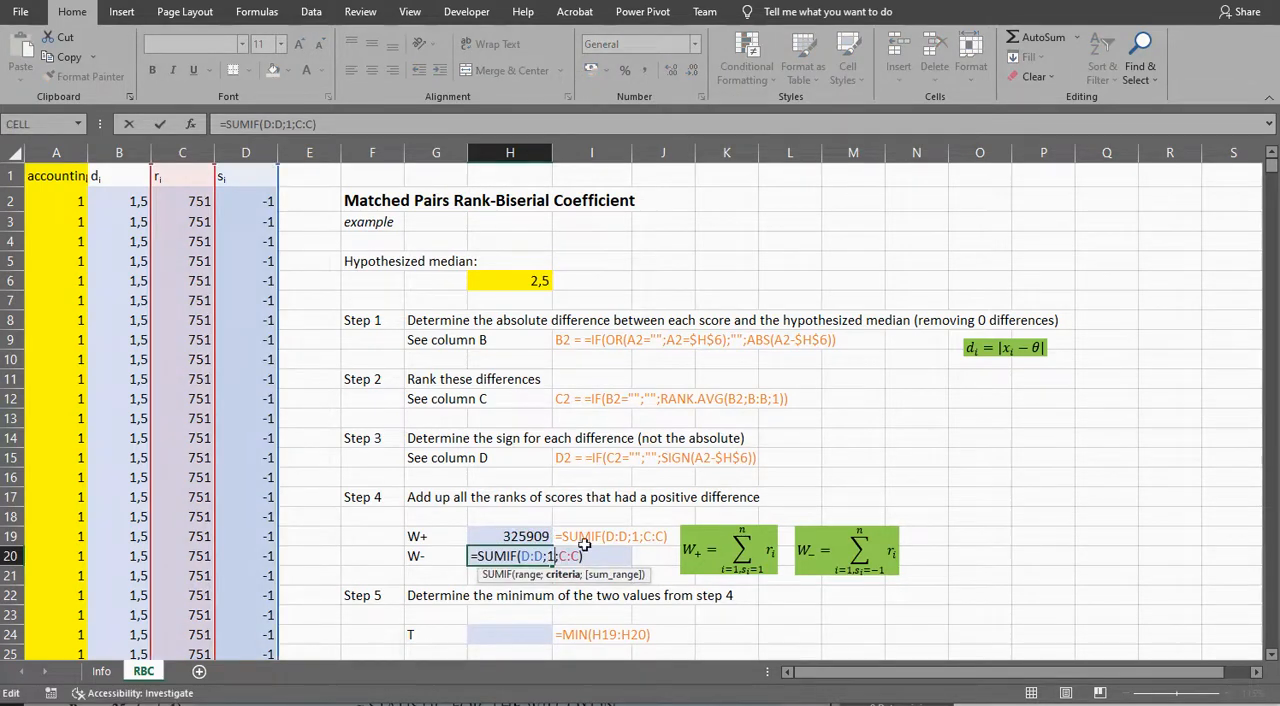
pyautogui.write('-')
pyautogui.press('Return')
pyautogui.press('Up')
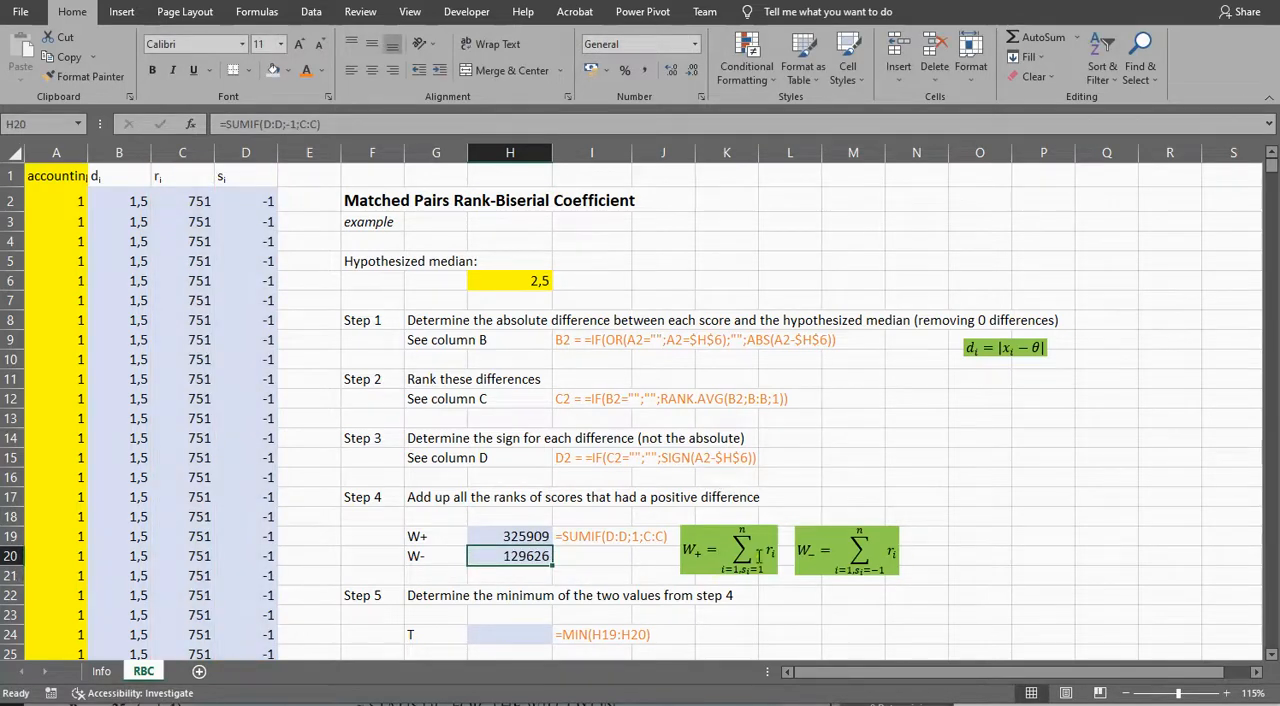
# Step: Calculate T in H24 as the minimum of the two rank sums in H19:H20
pyautogui.scroll(-1, 664, 484)
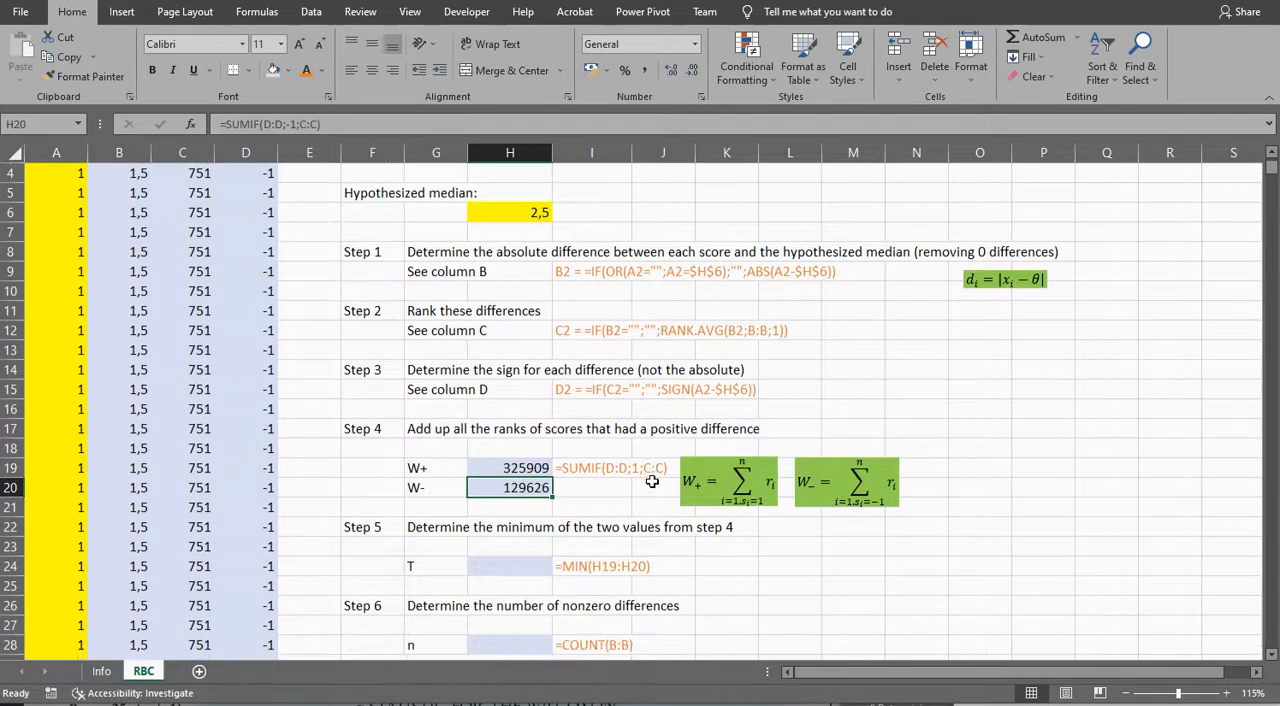
pyautogui.click(521, 563)
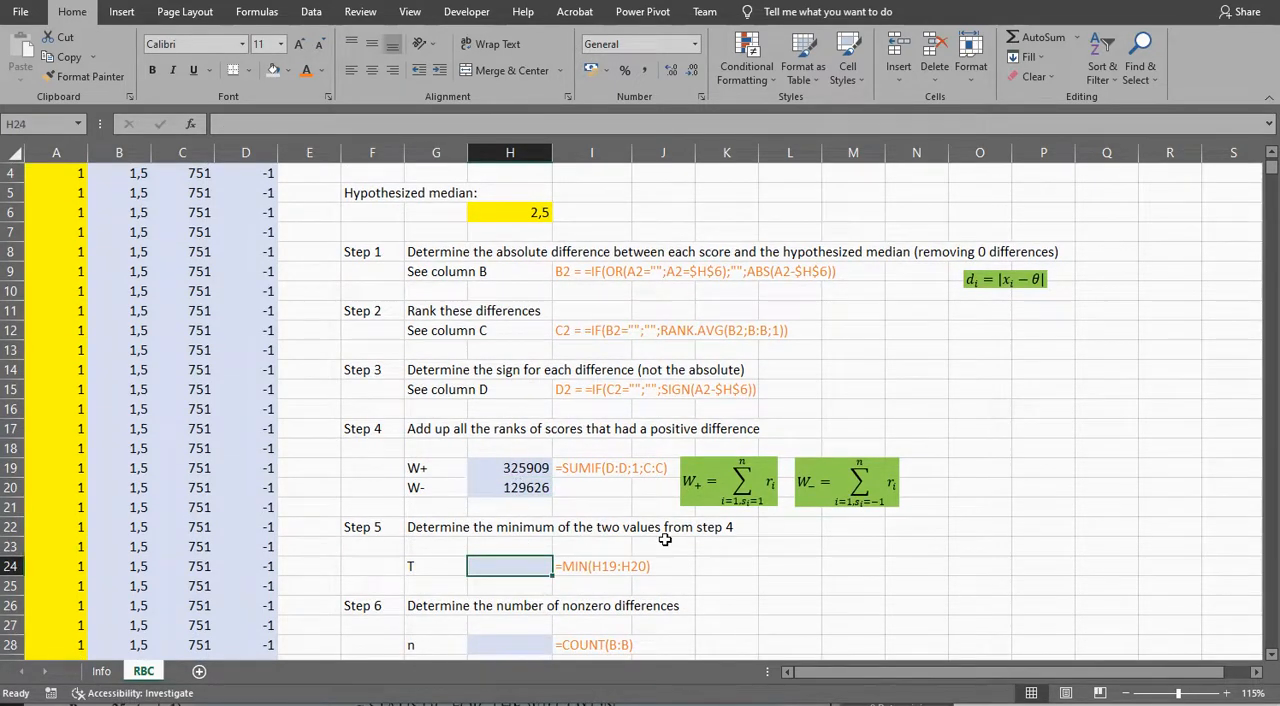
pyautogui.write('=min(')
pyautogui.press('Up')
pyautogui.press('Up')
pyautogui.press('Up')
pyautogui.press('Up')
pyautogui.hotkey('shift', 'Up')
pyautogui.press('Return')
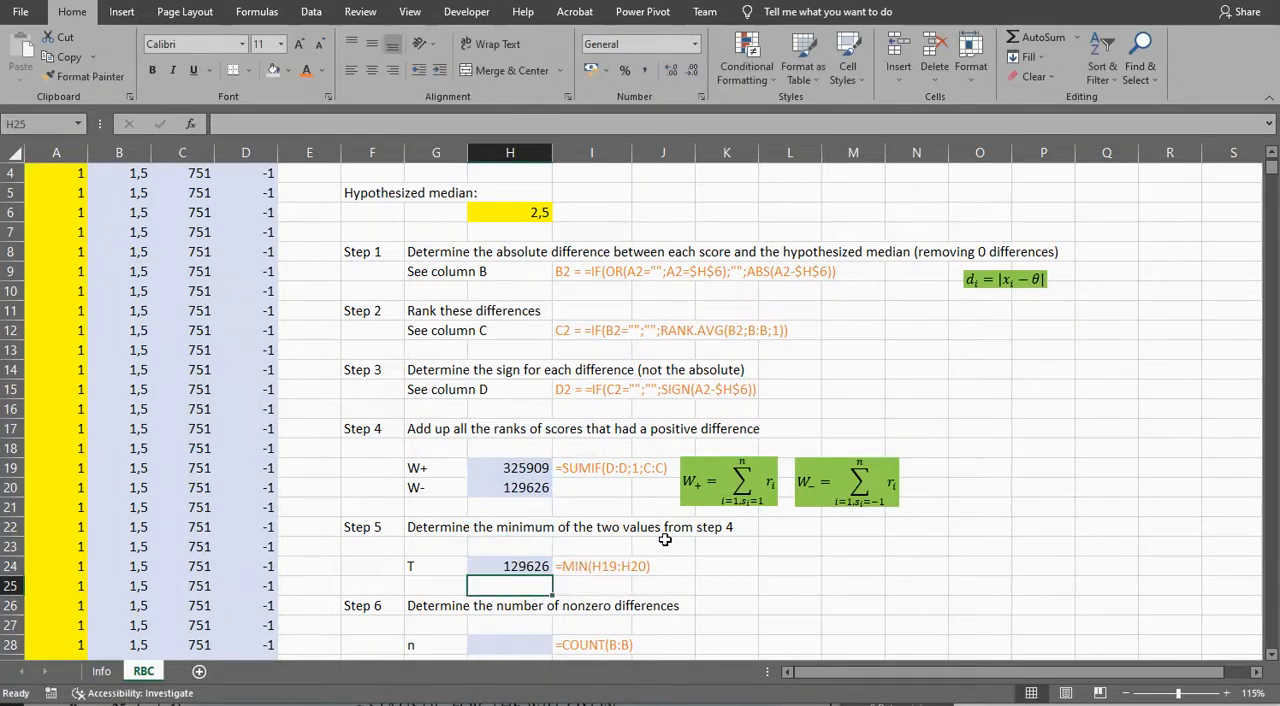
# Step: Count the nonzero differences for n in H28 with =COUNT(B:B)
pyautogui.scroll(-1, 665, 540)
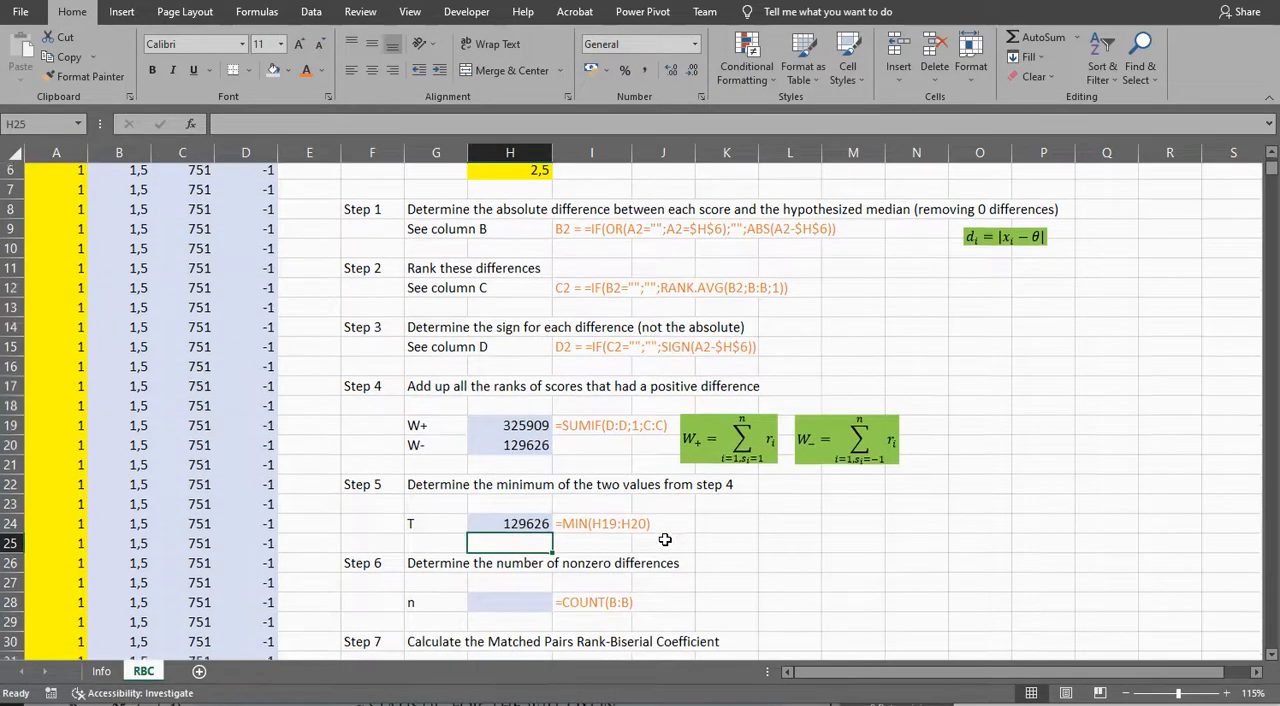
pyautogui.click(504, 584)
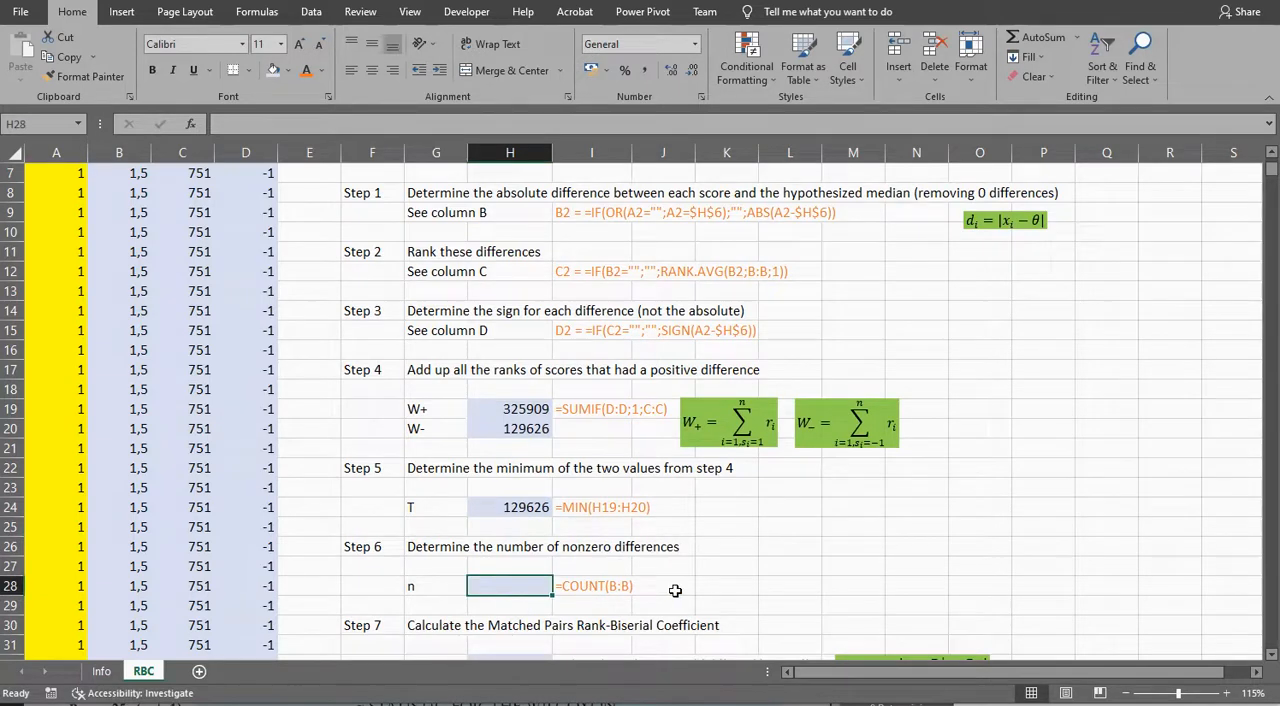
pyautogui.write('=')
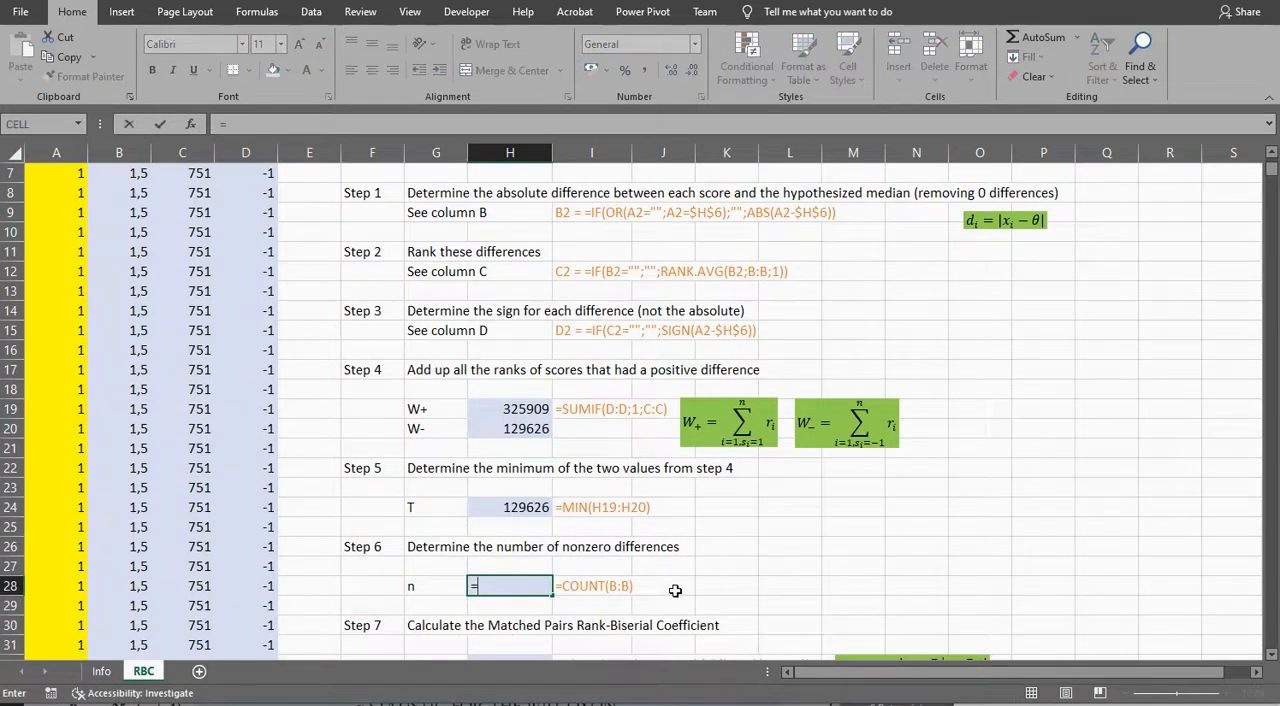
pyautogui.write('count')
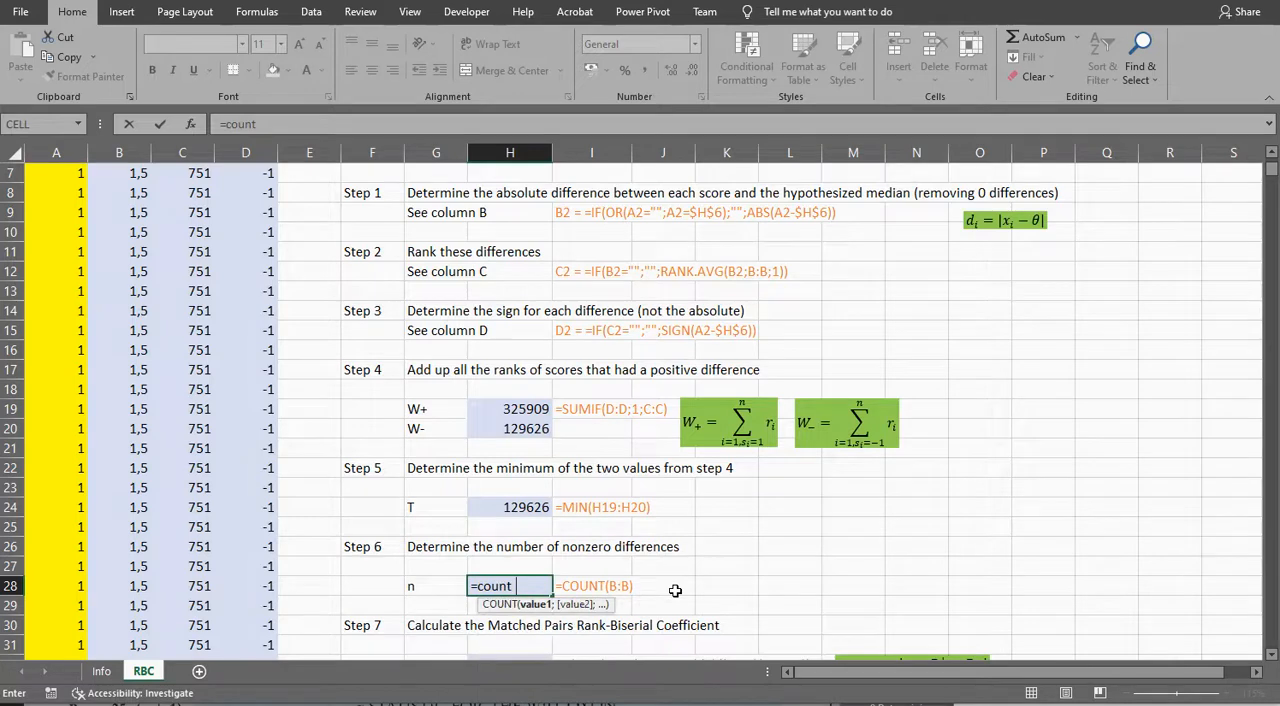
pyautogui.write('(B:B)')
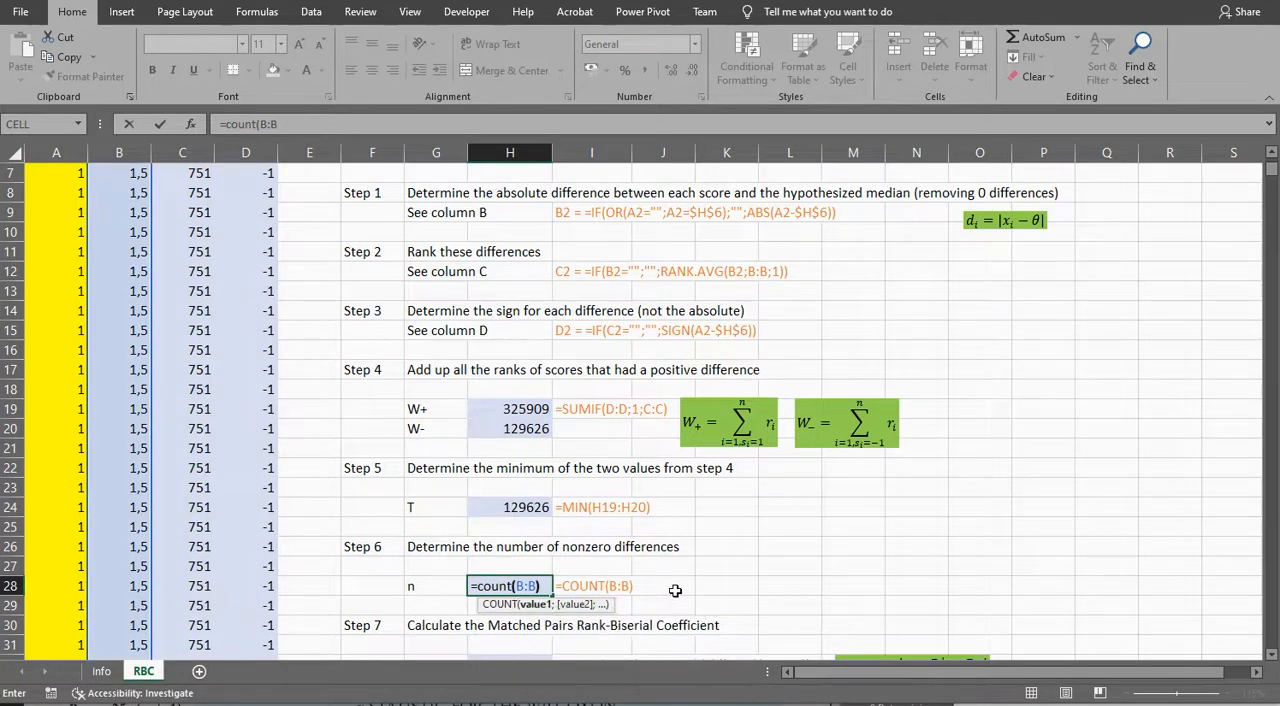
pyautogui.press('Return')
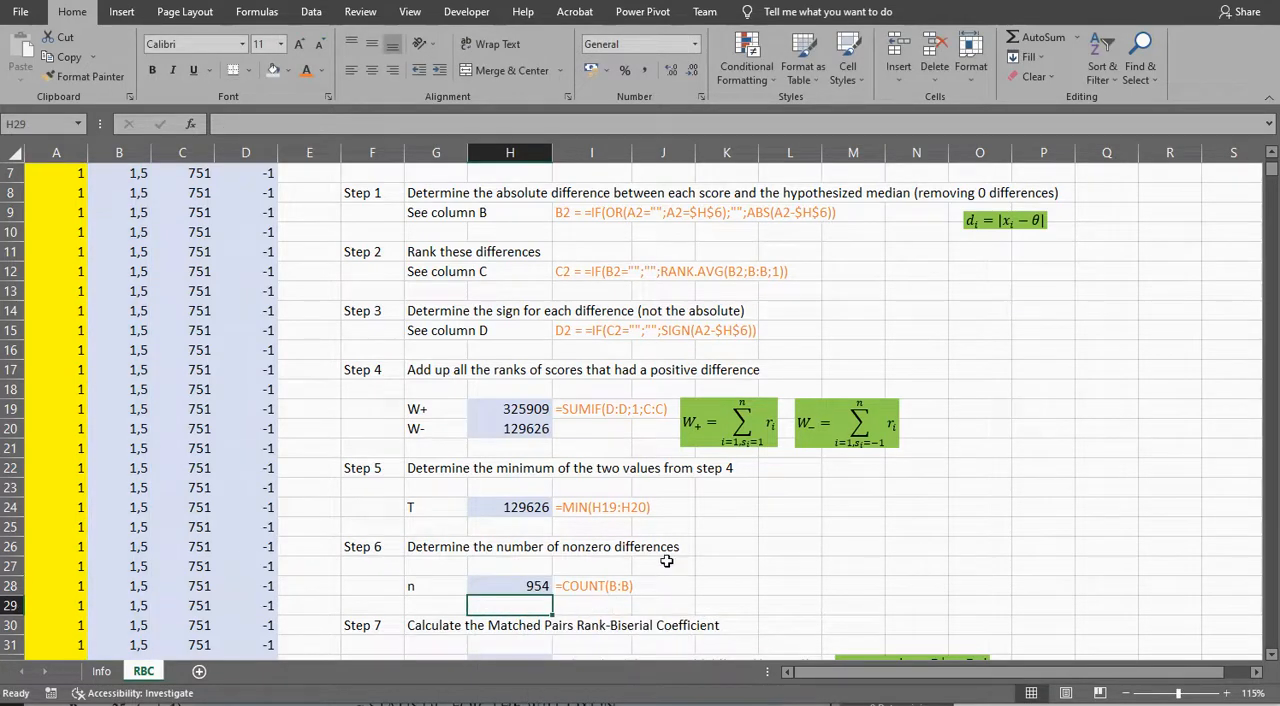
# Step: Start the Step 7 coefficient formula in H32 with =4*ABS(H24-, referencing the T value
pyautogui.scroll(-1, 666, 561)
pyautogui.scroll(-1, 666, 561)
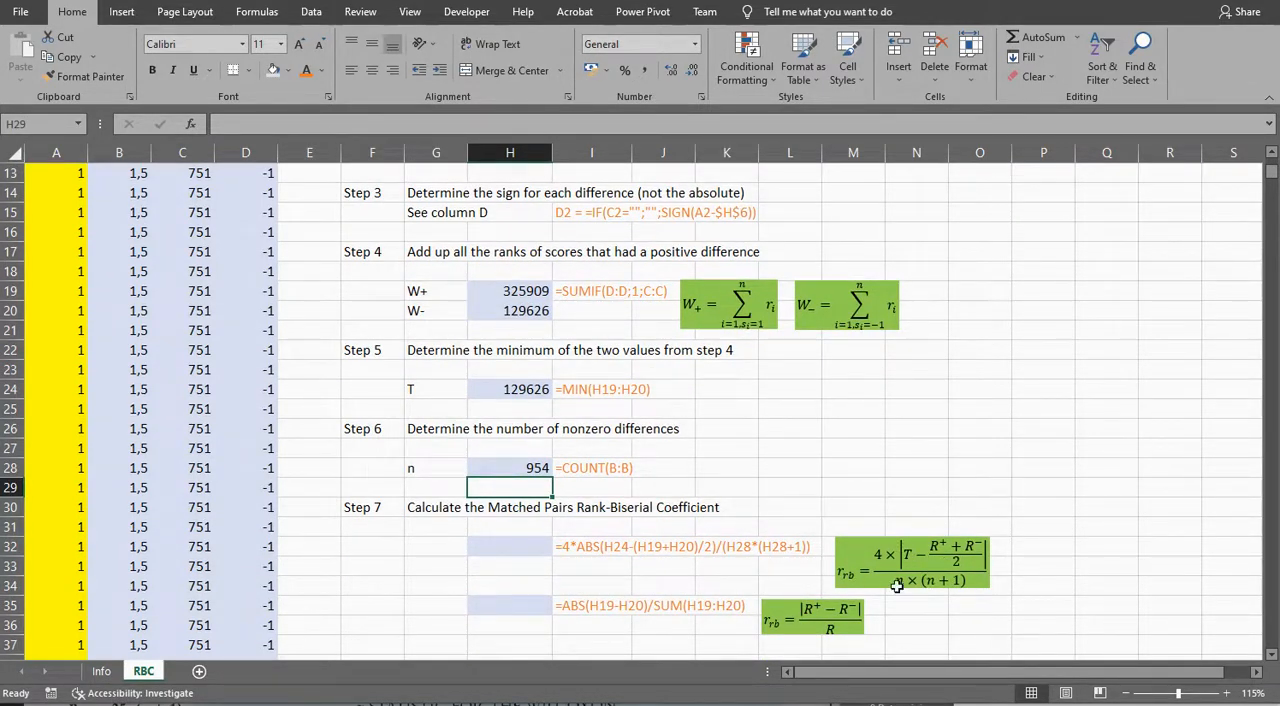
pyautogui.click(497, 543)
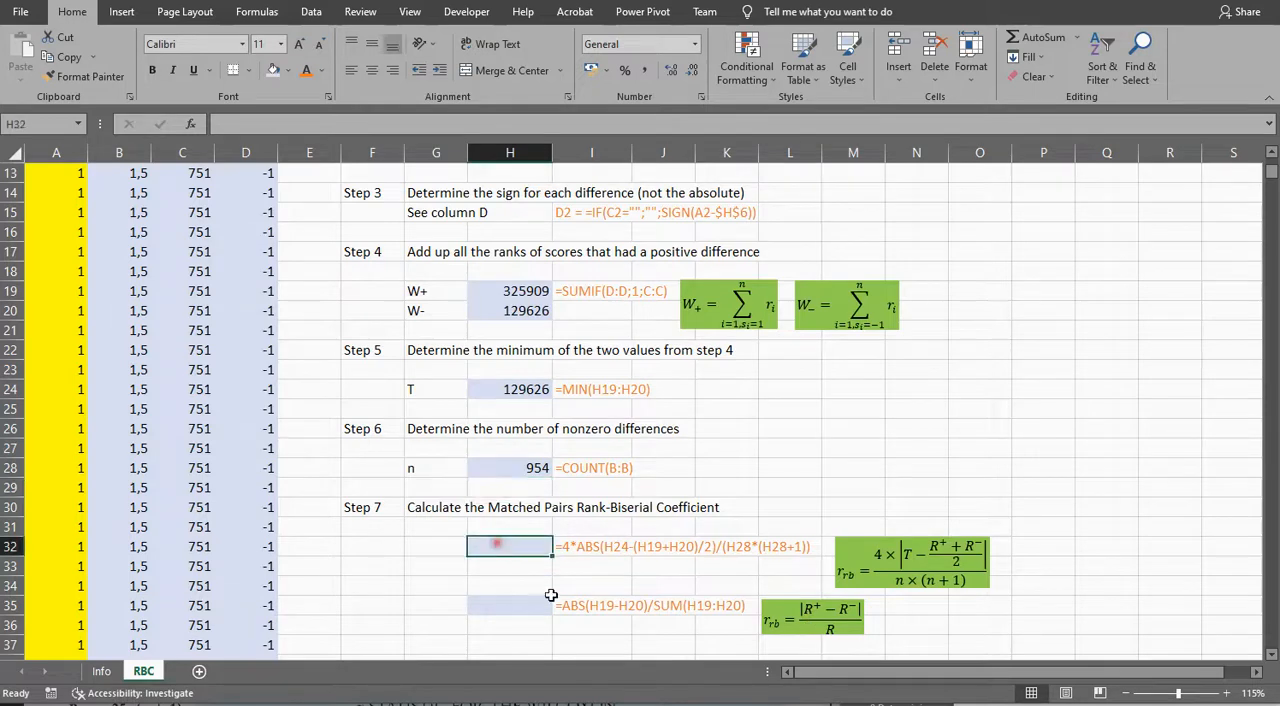
pyautogui.write('=4*')
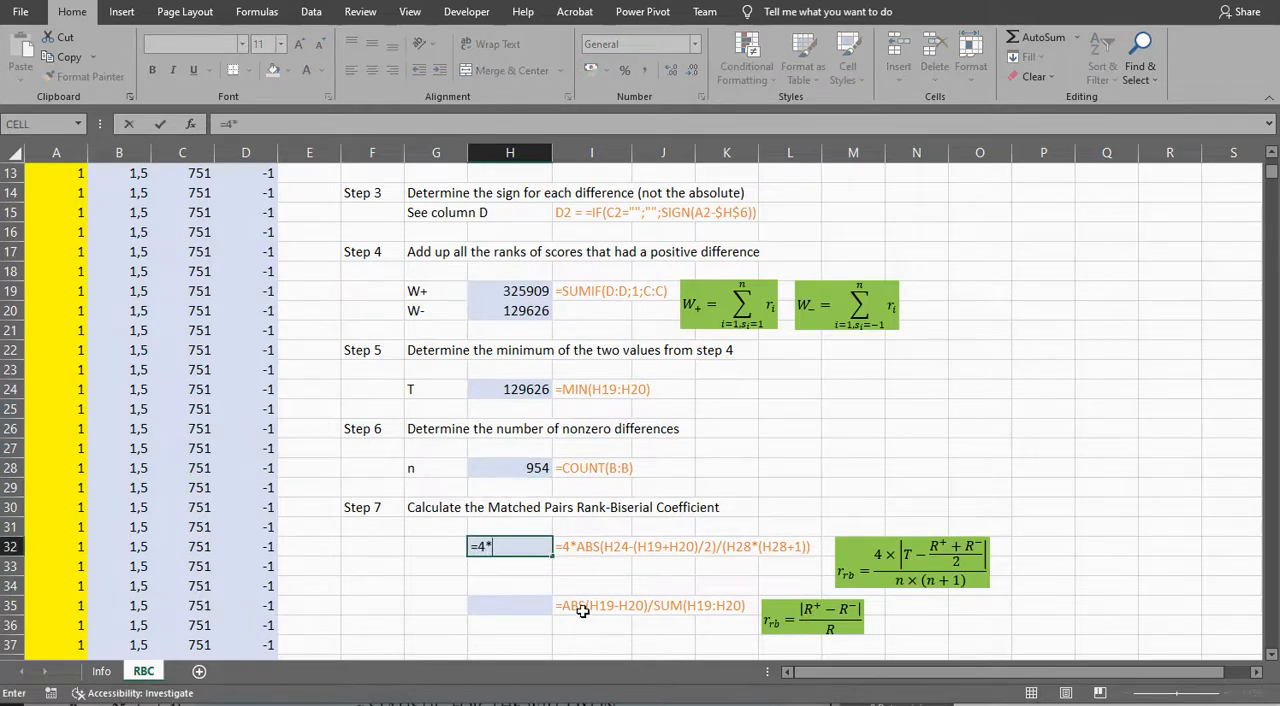
pyautogui.write('ABS')
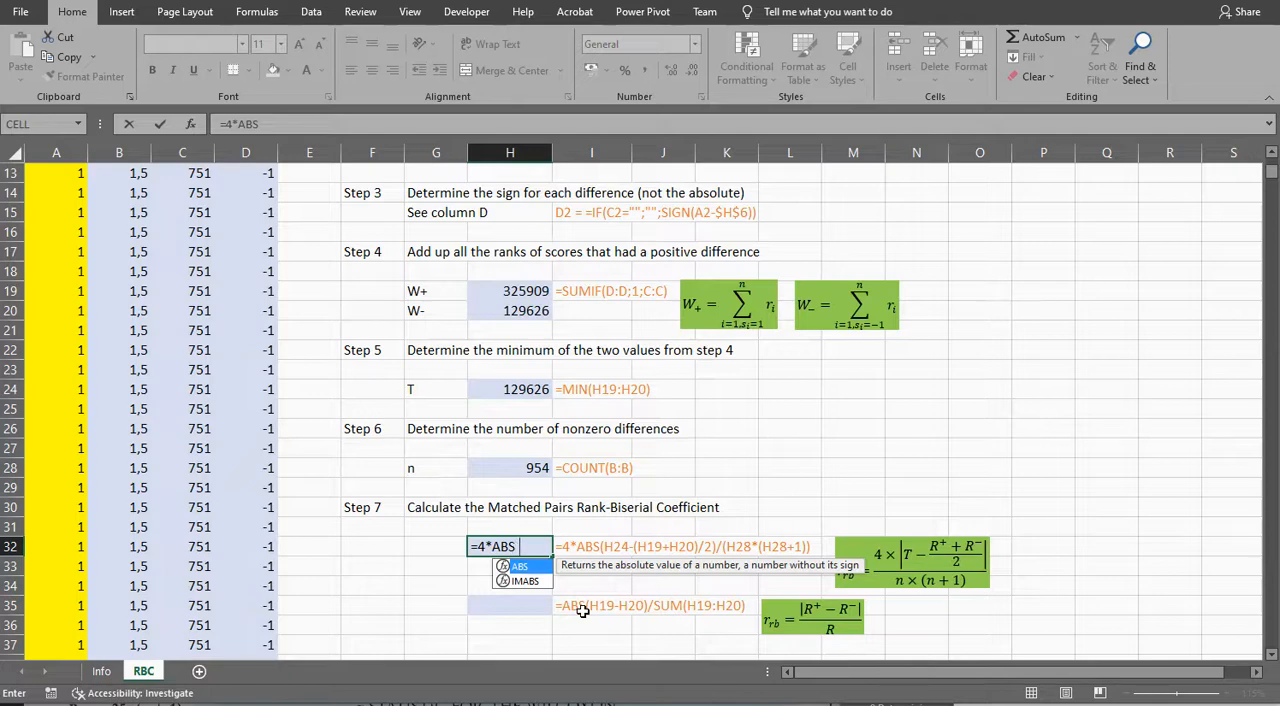
pyautogui.write('(')
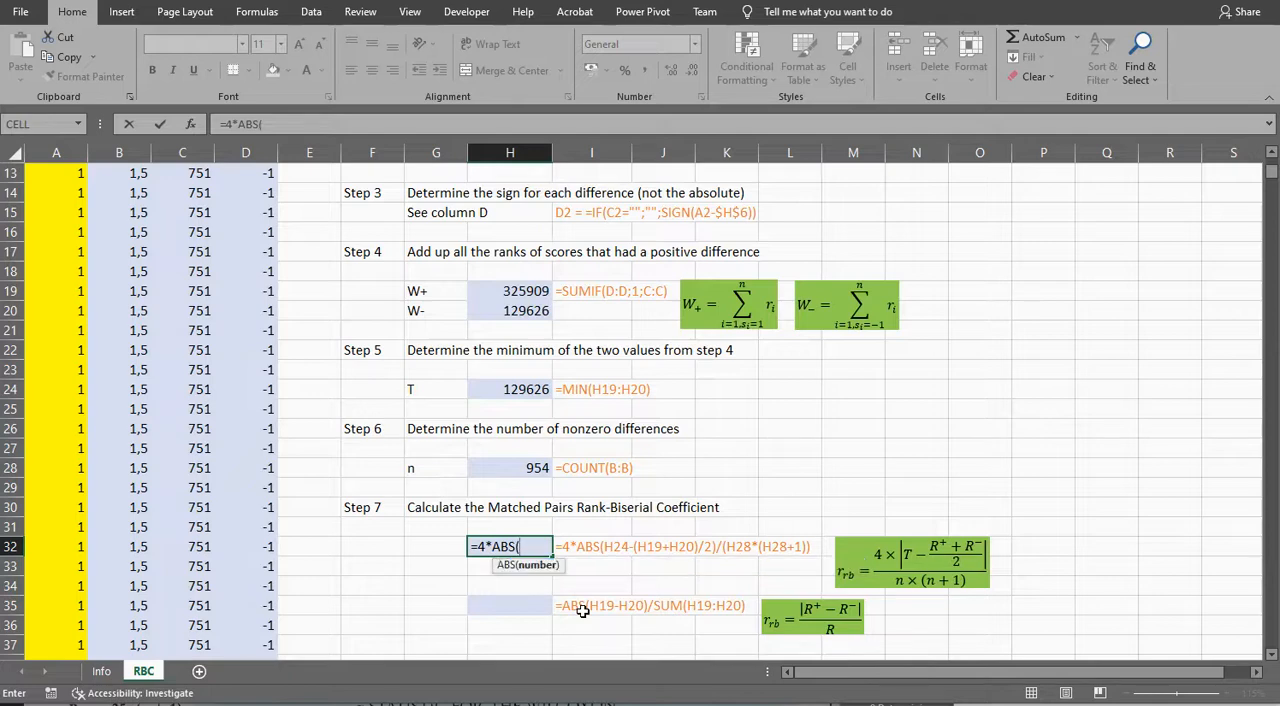
pyautogui.click(513, 389)
pyautogui.write('-')
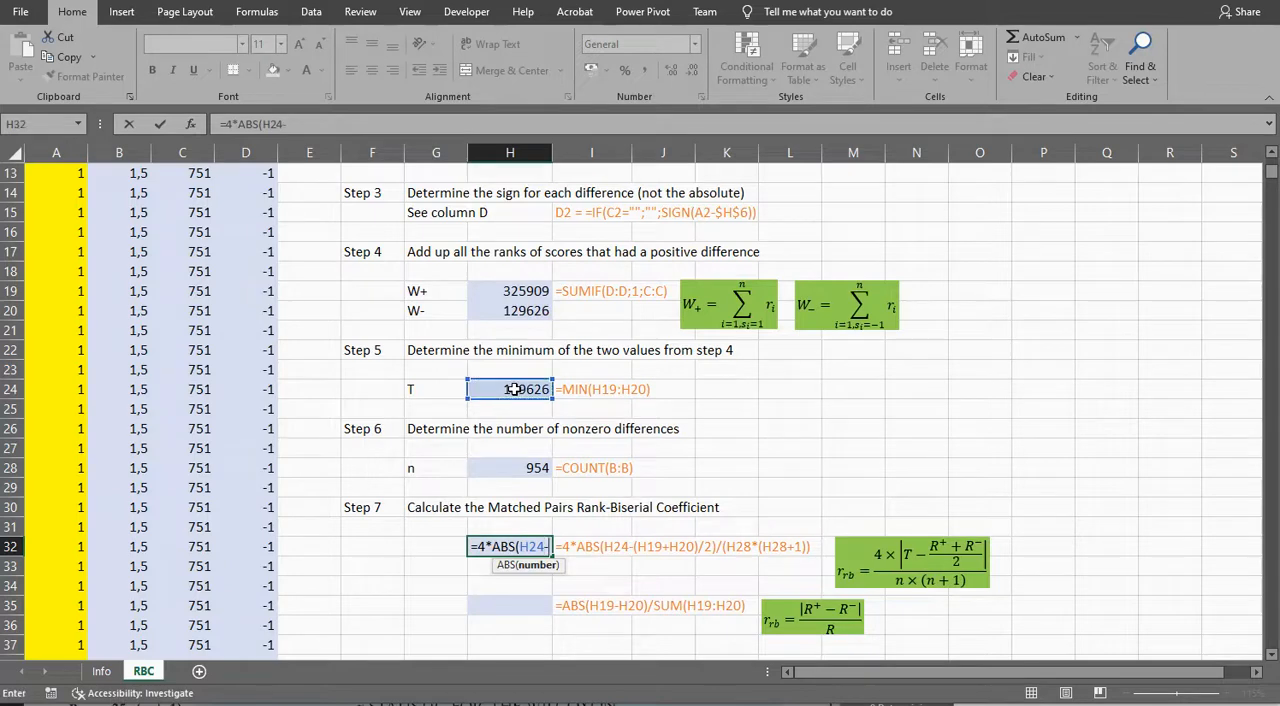
pyautogui.write('(')
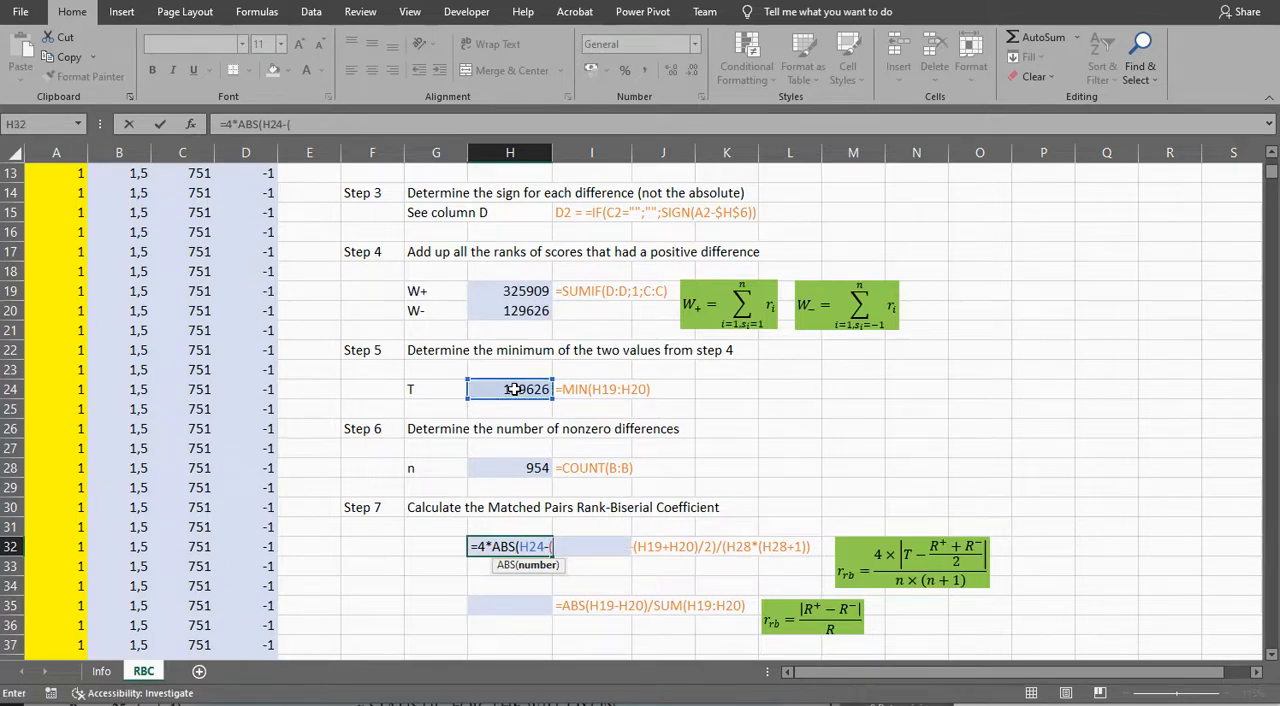
# Step: Complete the numerator of the H32 formula by subtracting (H19+H20)/2 inside the absolute value
pyautogui.click(500, 292)
pyautogui.write('+')
pyautogui.click(500, 311)
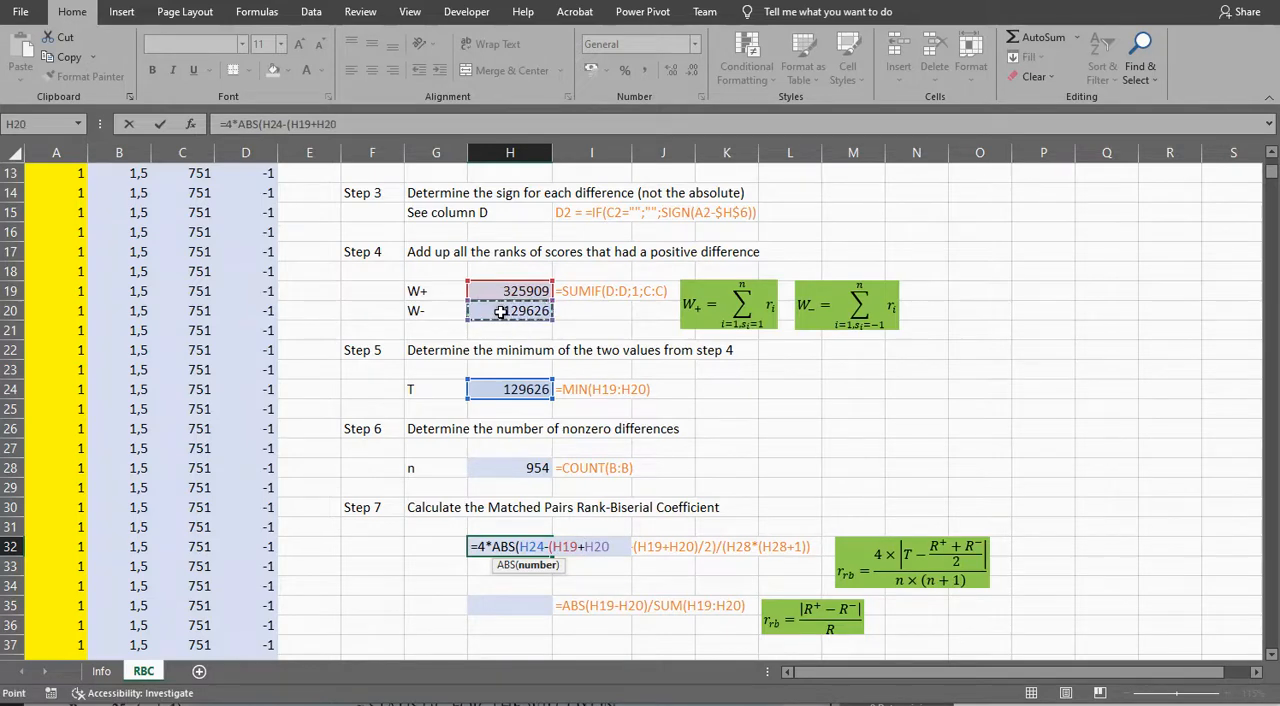
pyautogui.write(')/2)')
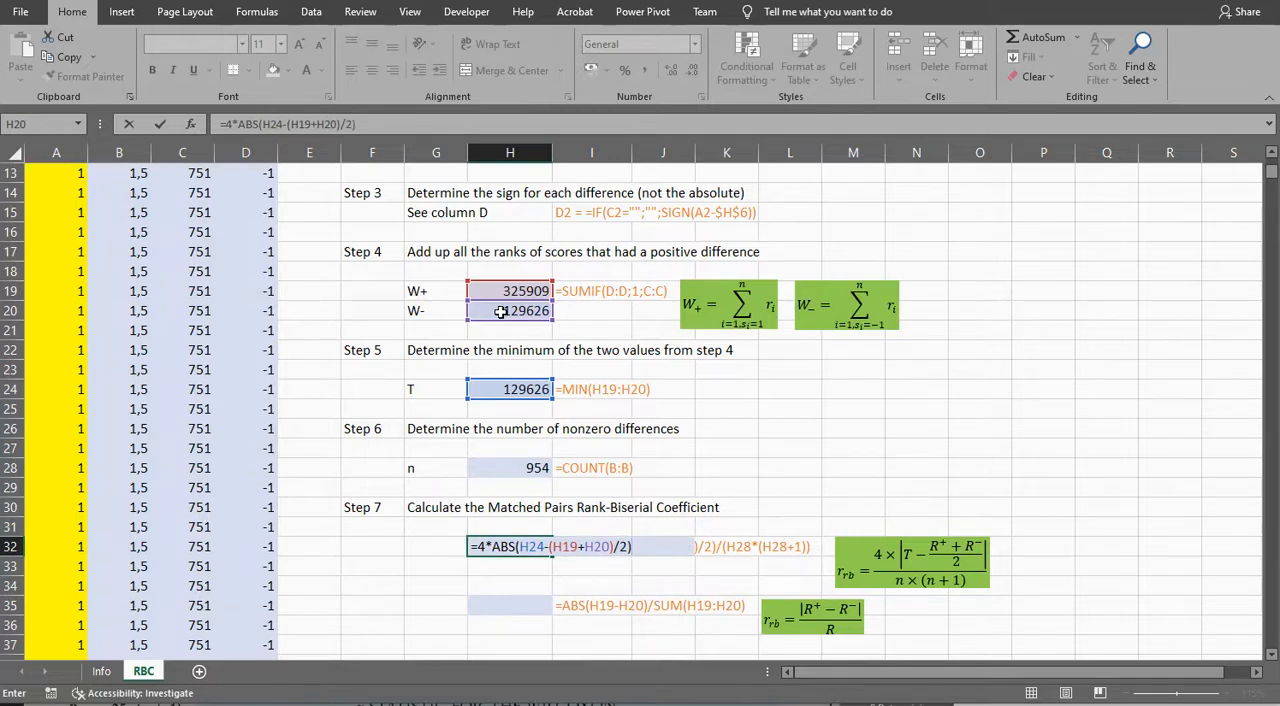
pyautogui.write('/(')
# Step: Divide the H32 numerator by (H28*(H28+1)) and finish the coefficient formula
pyautogui.click(498, 468)
pyautogui.write('*(')
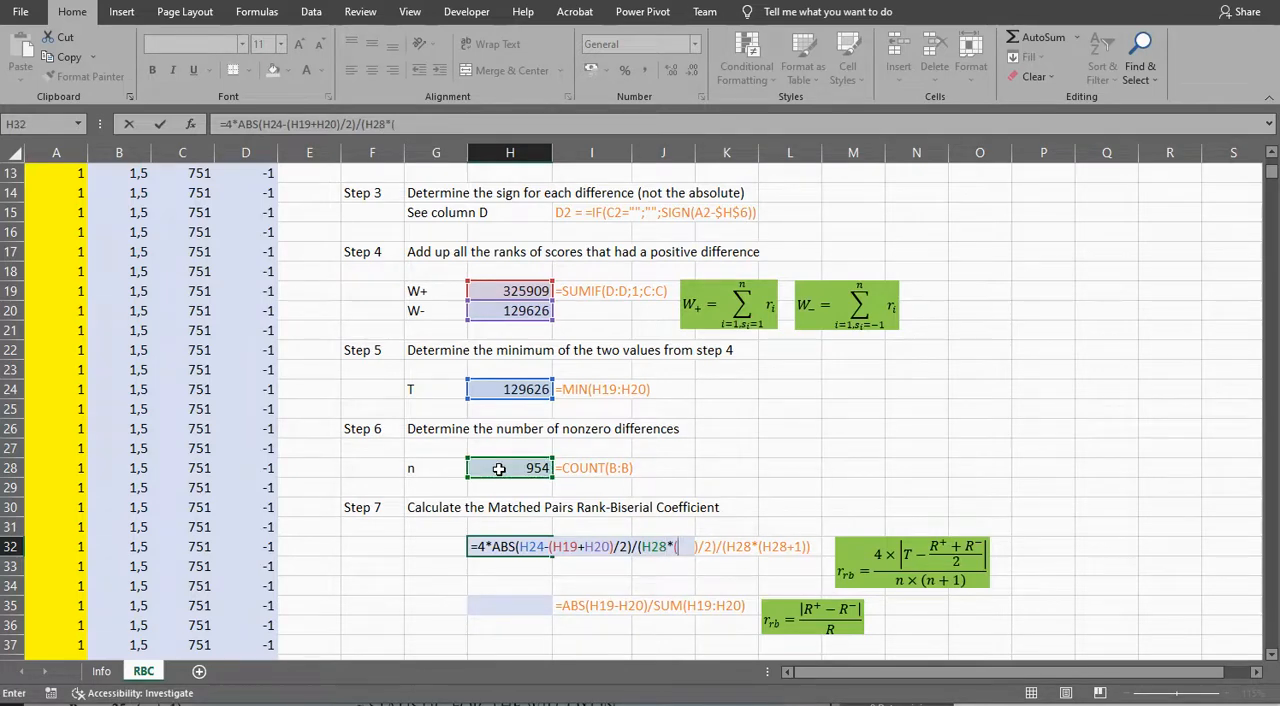
pyautogui.click(498, 468)
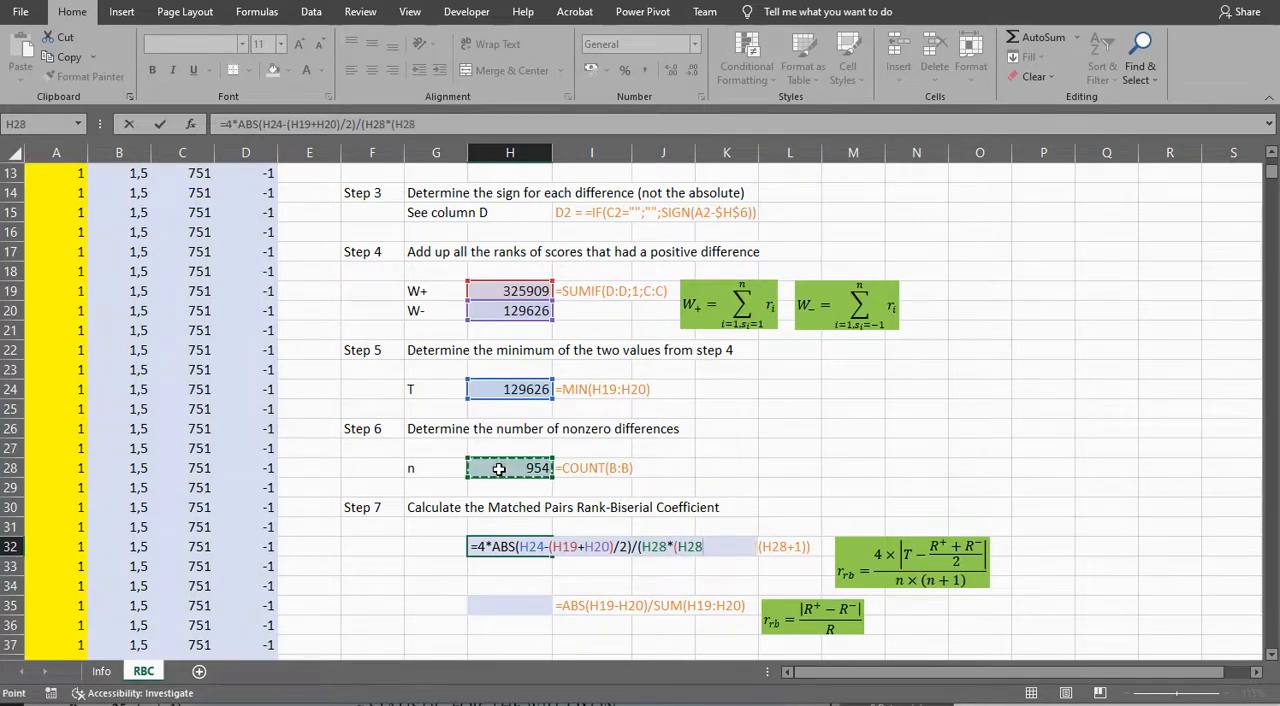
pyautogui.write('+1))')
pyautogui.press('Return')
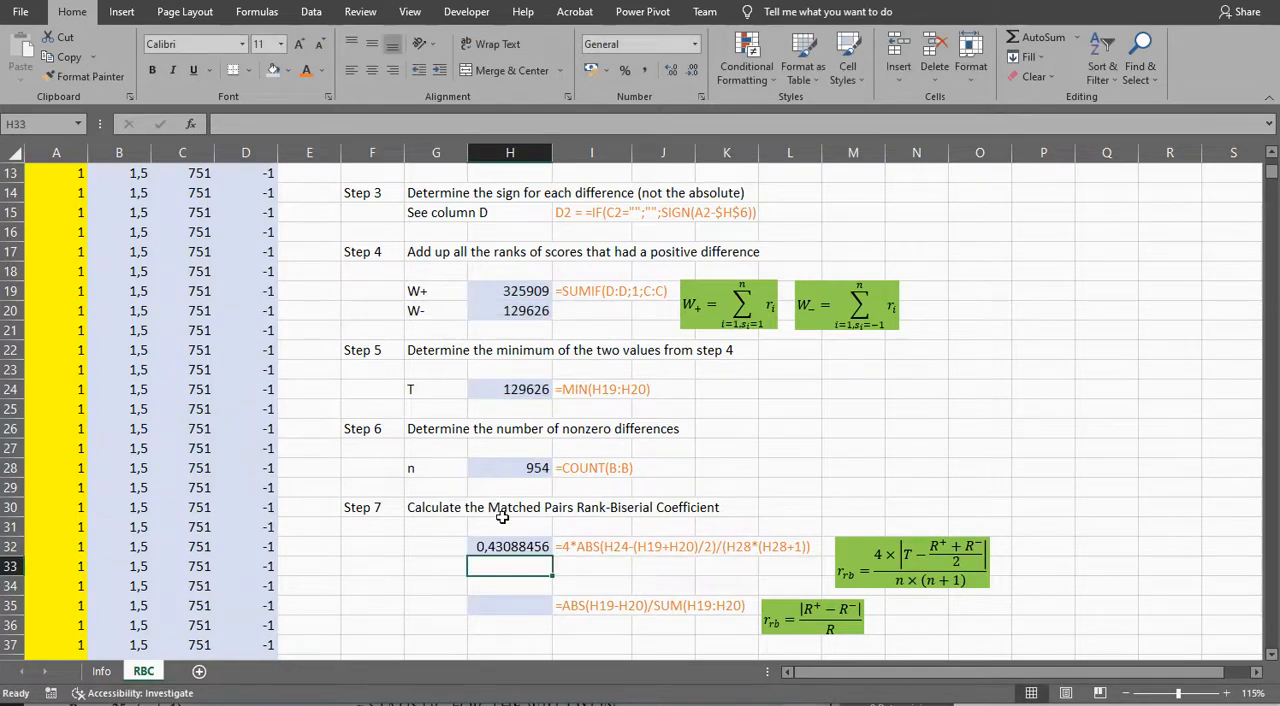
# Step: Enter the alternative coefficient formula =ABS(H19+H20)/SUM(H19:H20) in H35
pyautogui.click(502, 605)
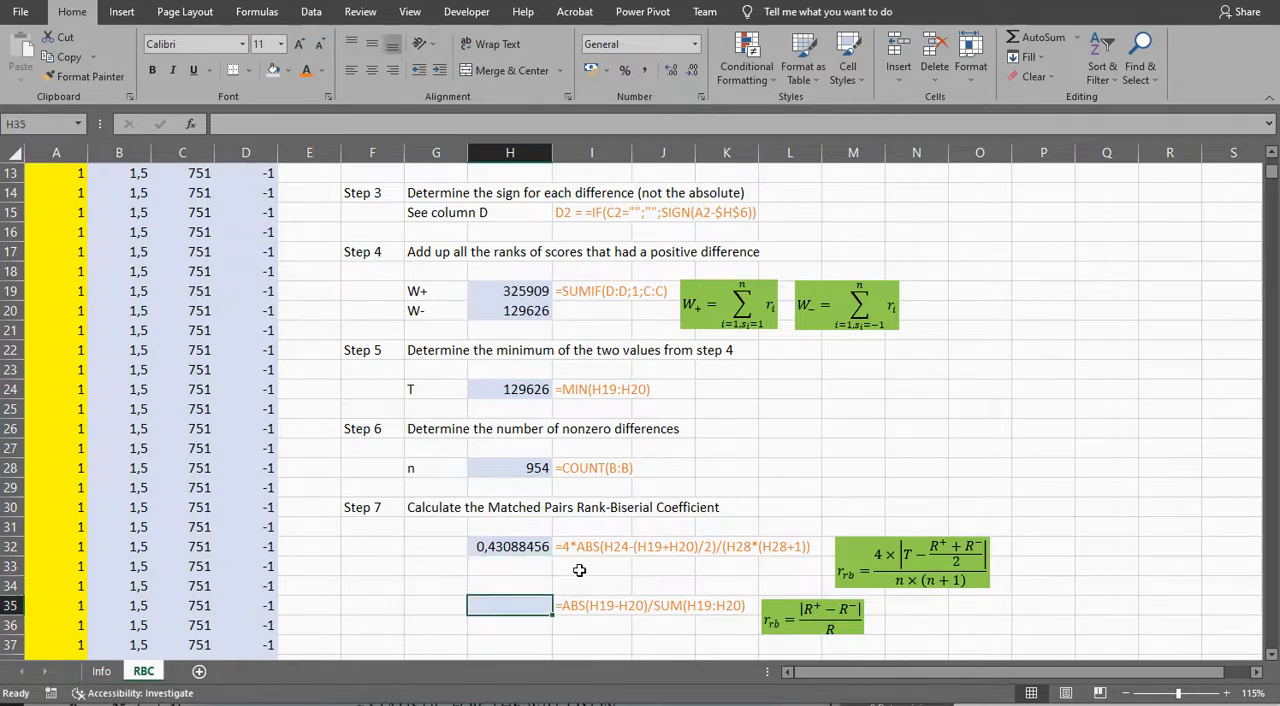
pyautogui.write('=ABS(')
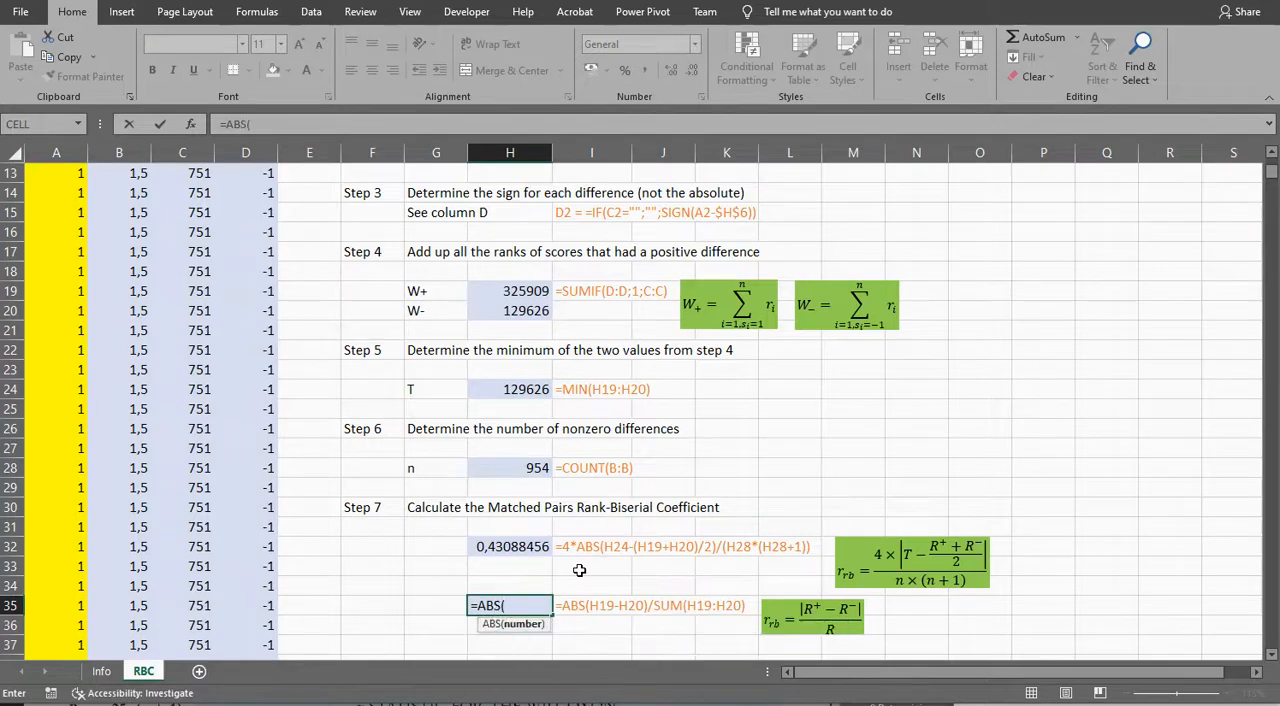
pyautogui.click(515, 291)
pyautogui.write('+')
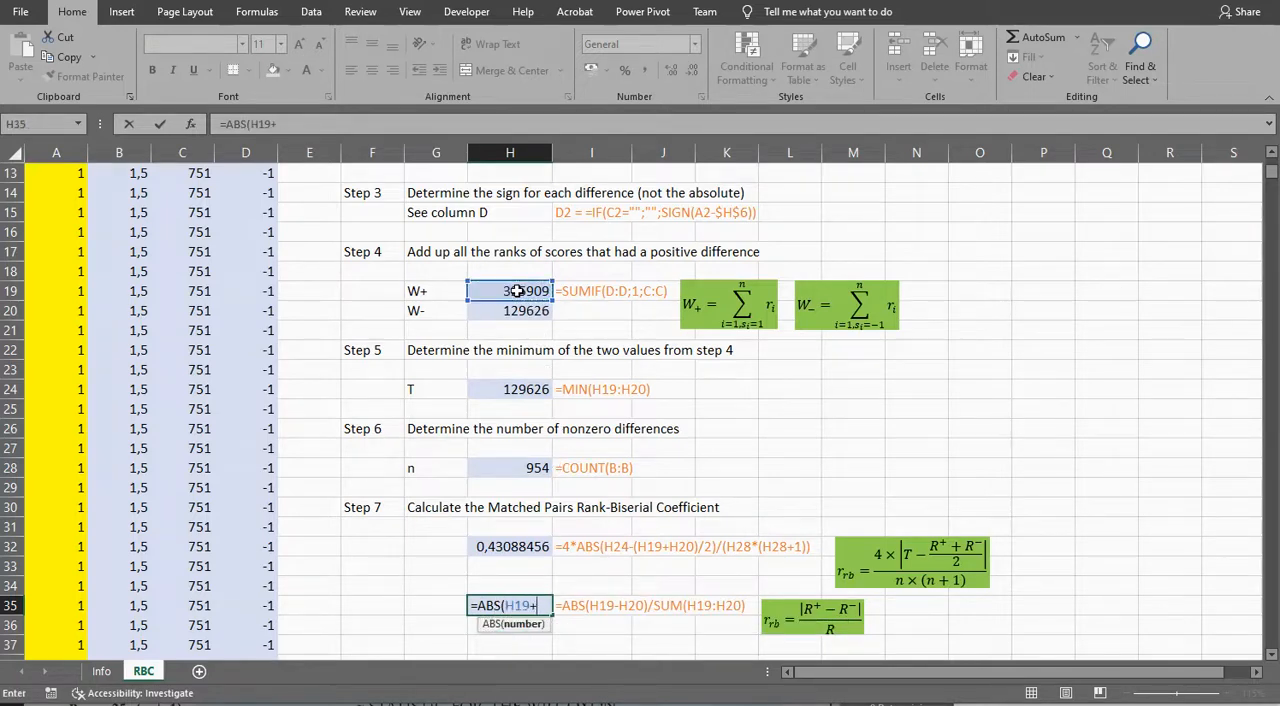
pyautogui.click(515, 311)
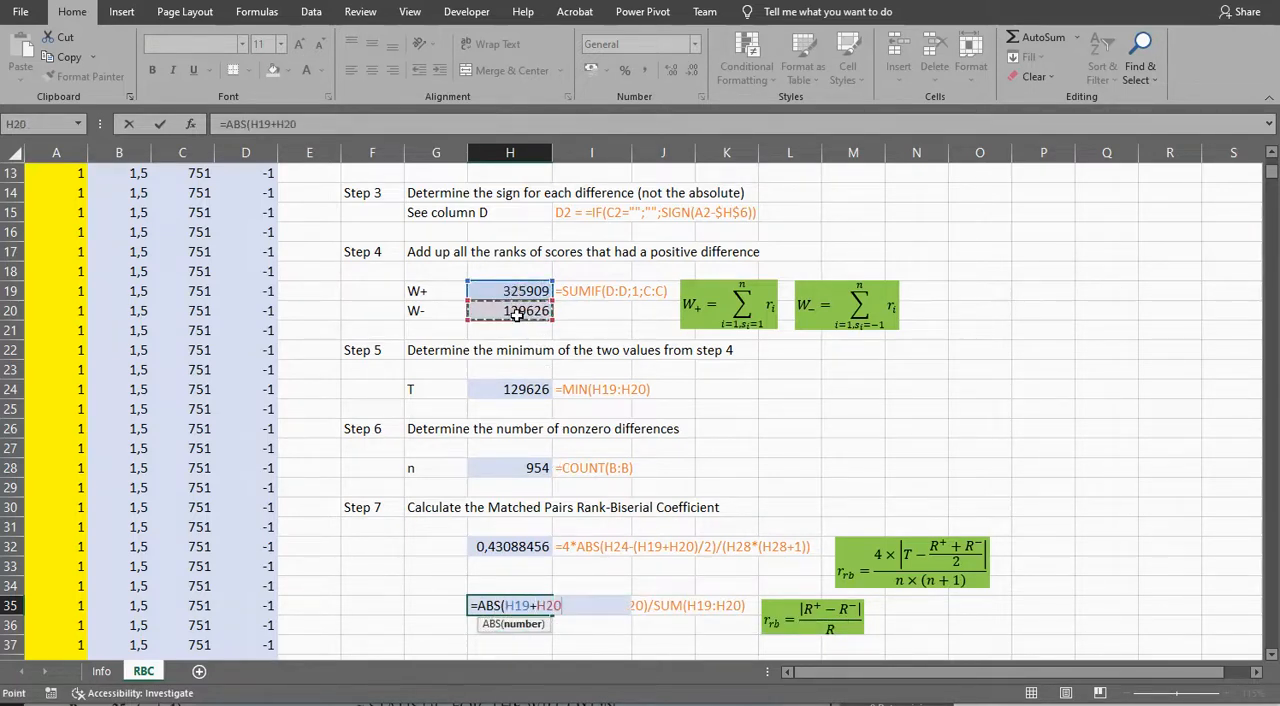
pyautogui.write(')/')
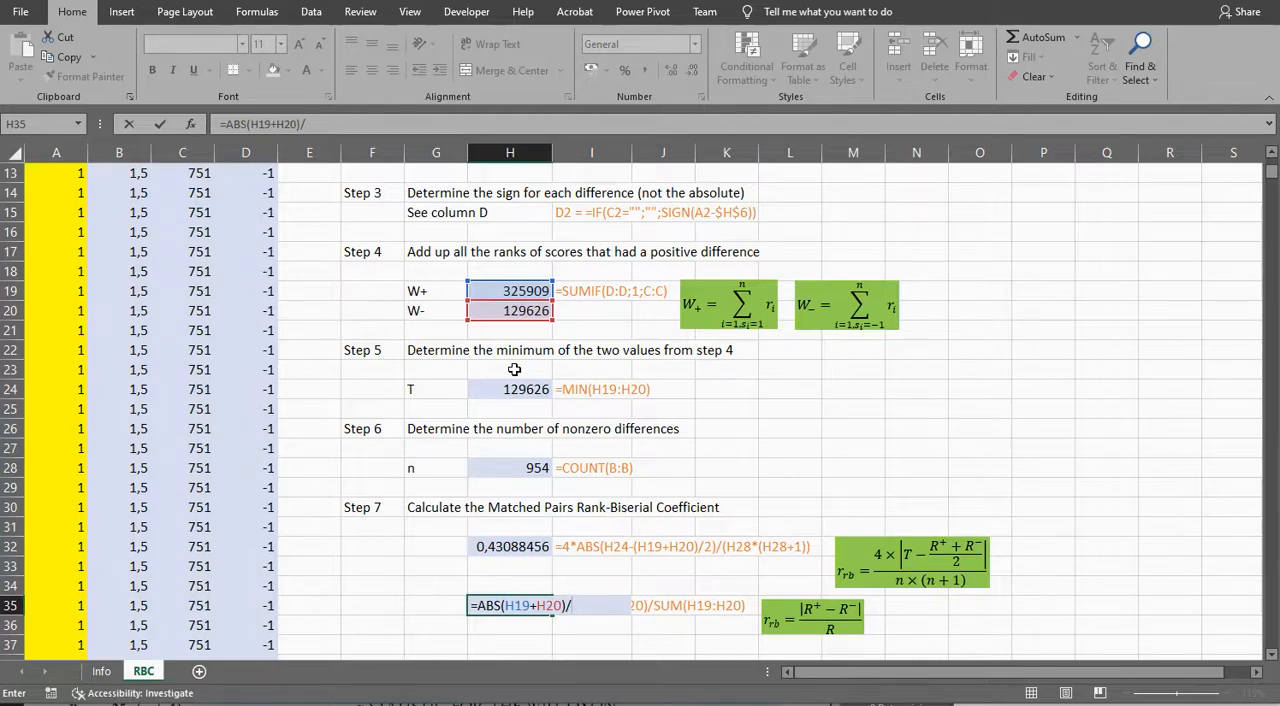
pyautogui.write('SUM(')
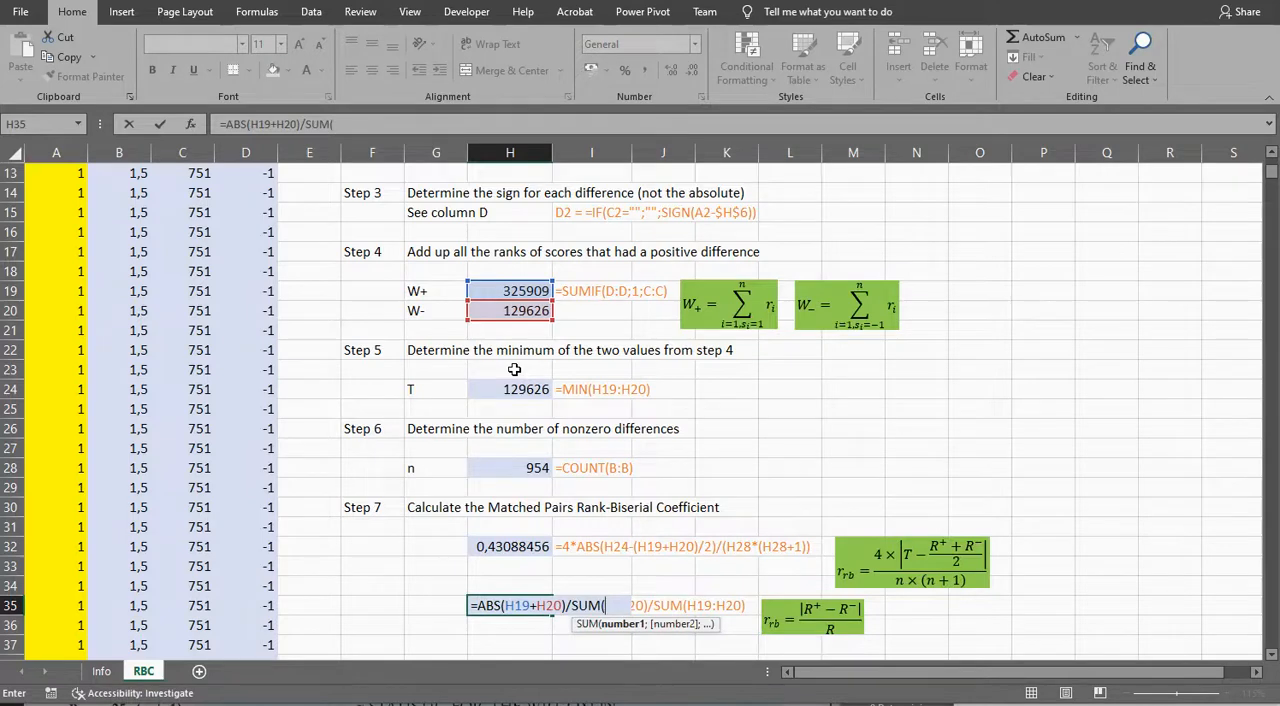
pyautogui.moveTo(508, 291); pyautogui.dragTo(508, 311)
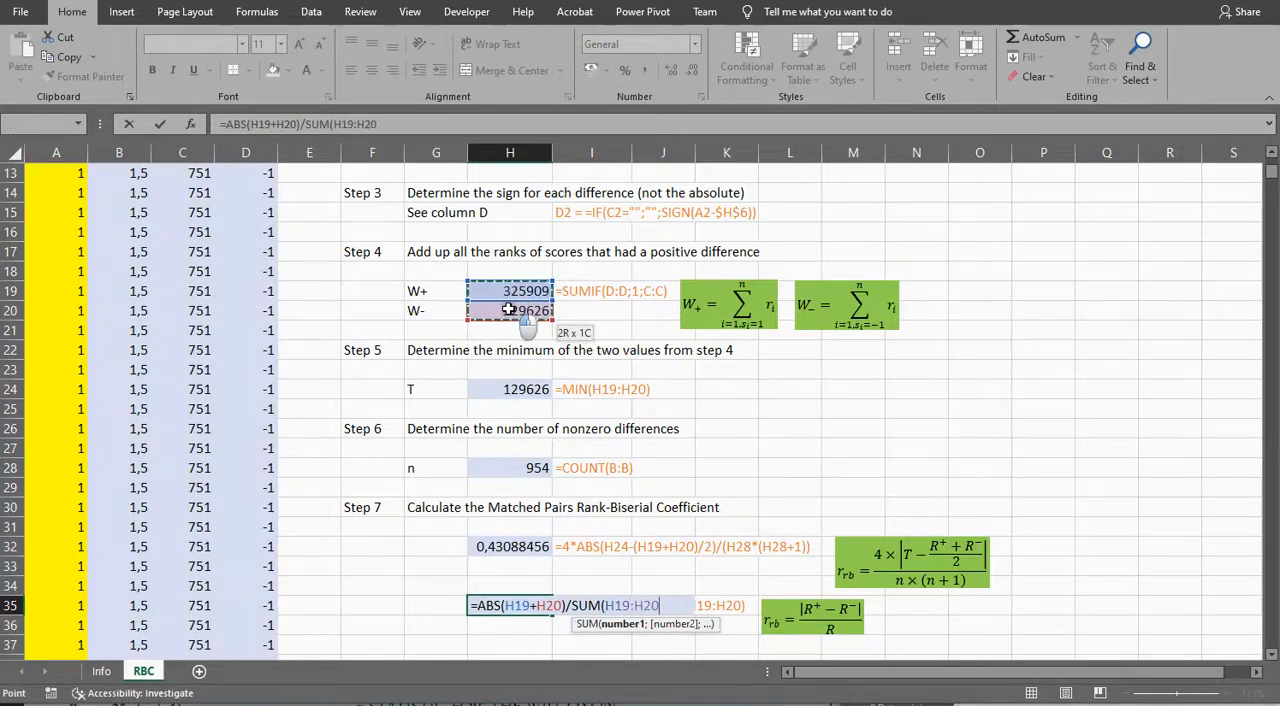
pyautogui.write(')')
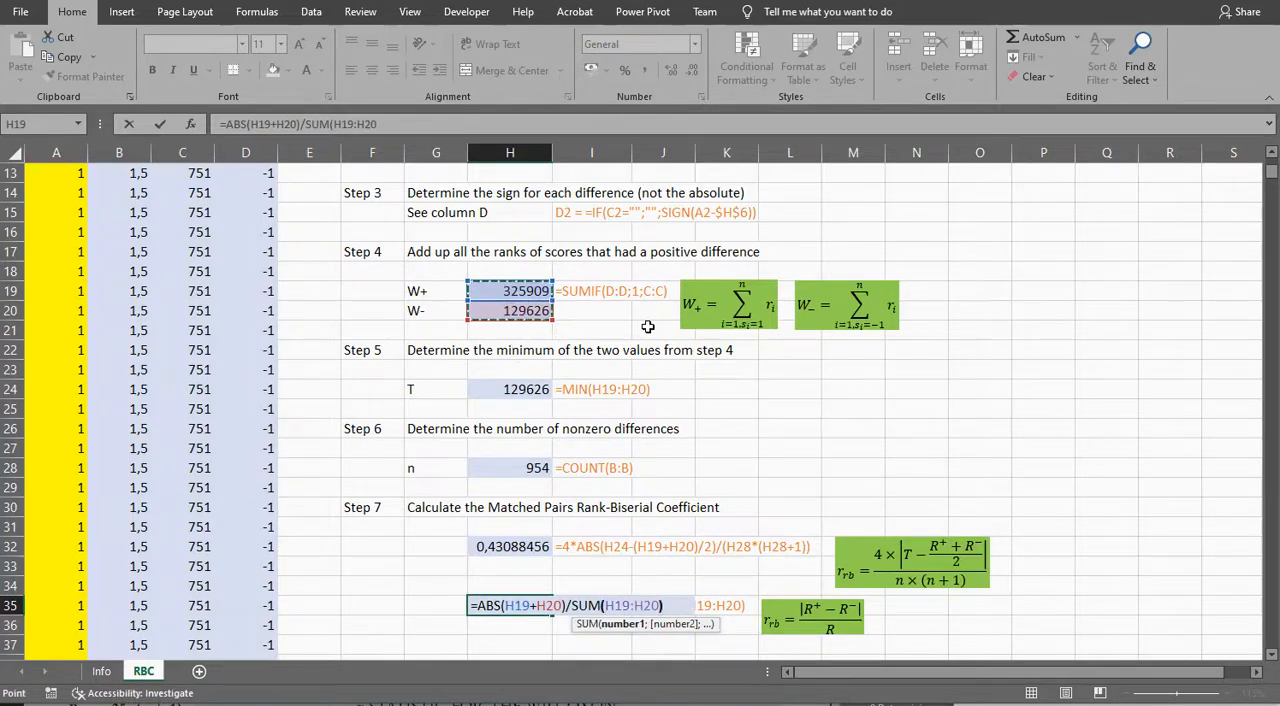
pyautogui.press('Return')
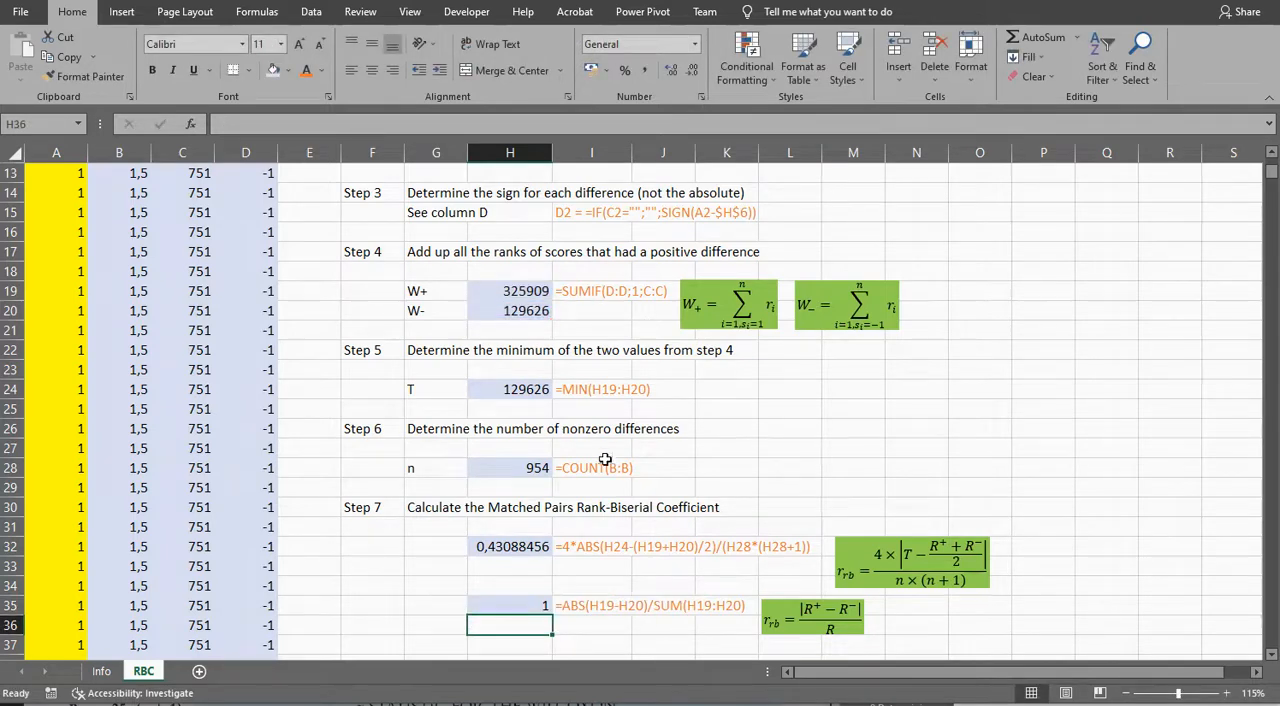
# Step: Correct the H35 formula to =ABS(H19-H20)/SUM(H19:H20) and compare it with the H32 coefficient
pyautogui.click(512, 607)
pyautogui.doubleClick(512, 607)
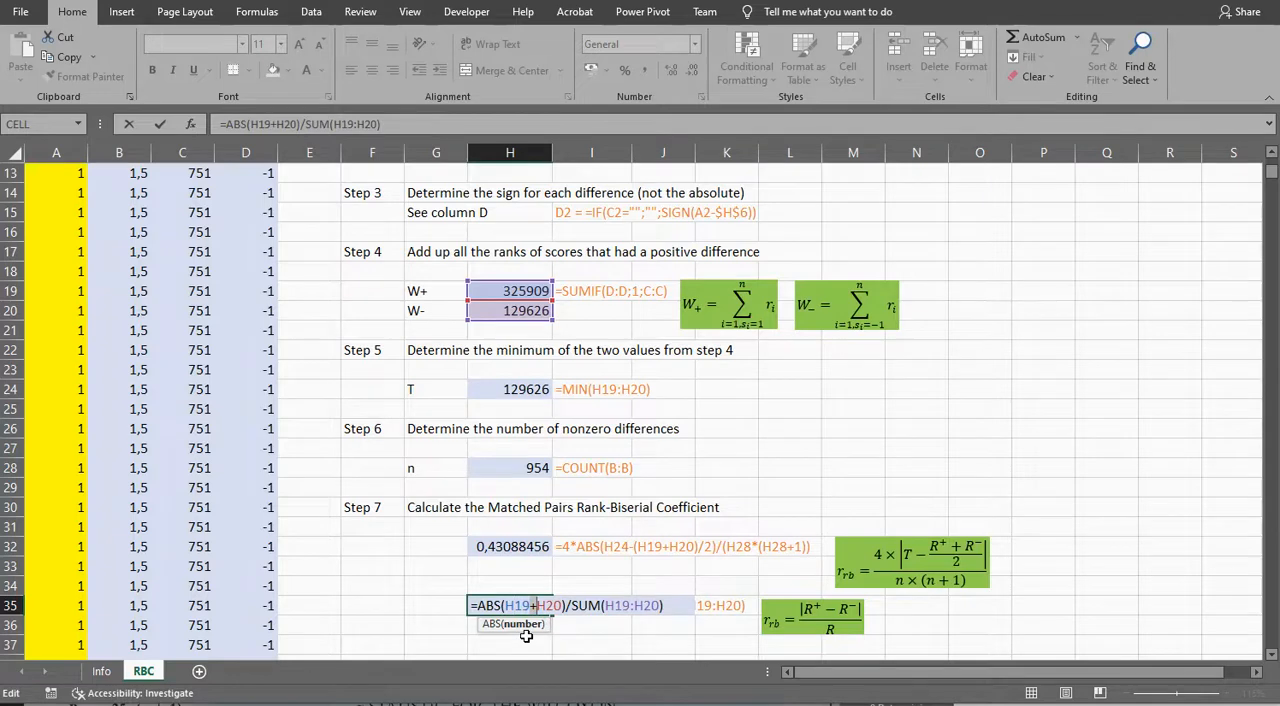
pyautogui.press('BackSpace')
pyautogui.write('-')
pyautogui.press('Return')
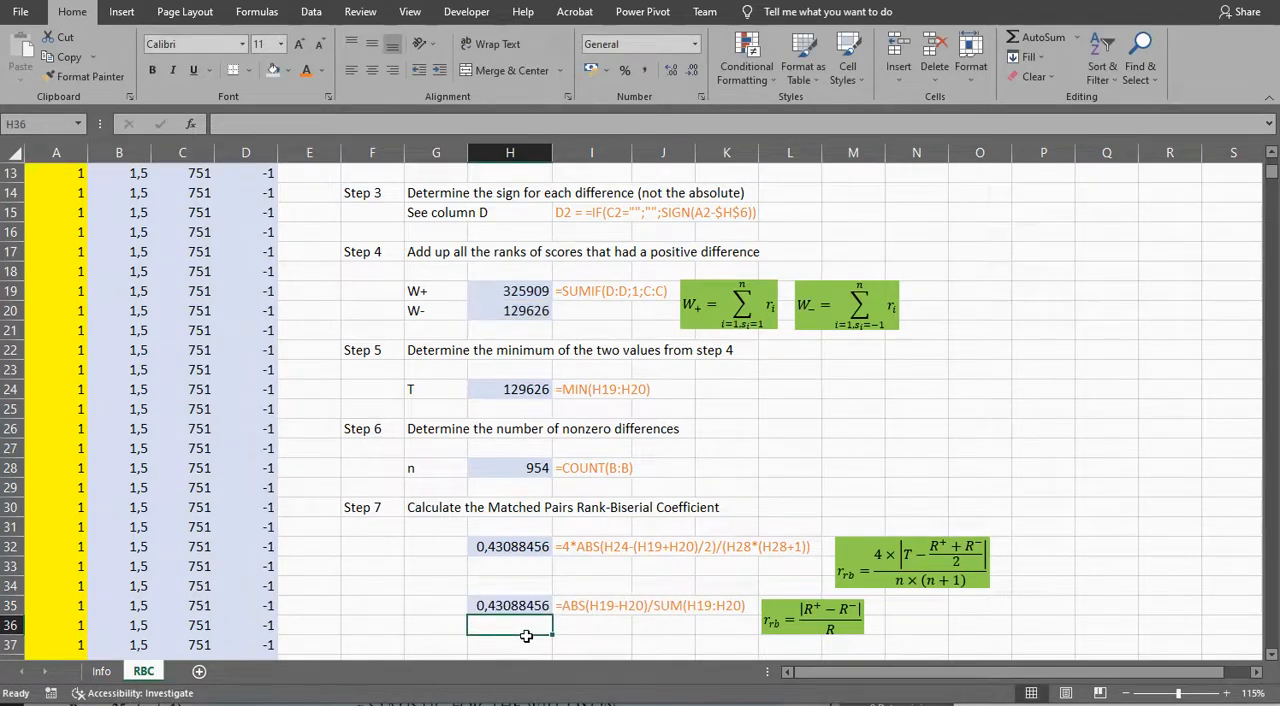
pyautogui.click(503, 549)
pyautogui.click(505, 607)
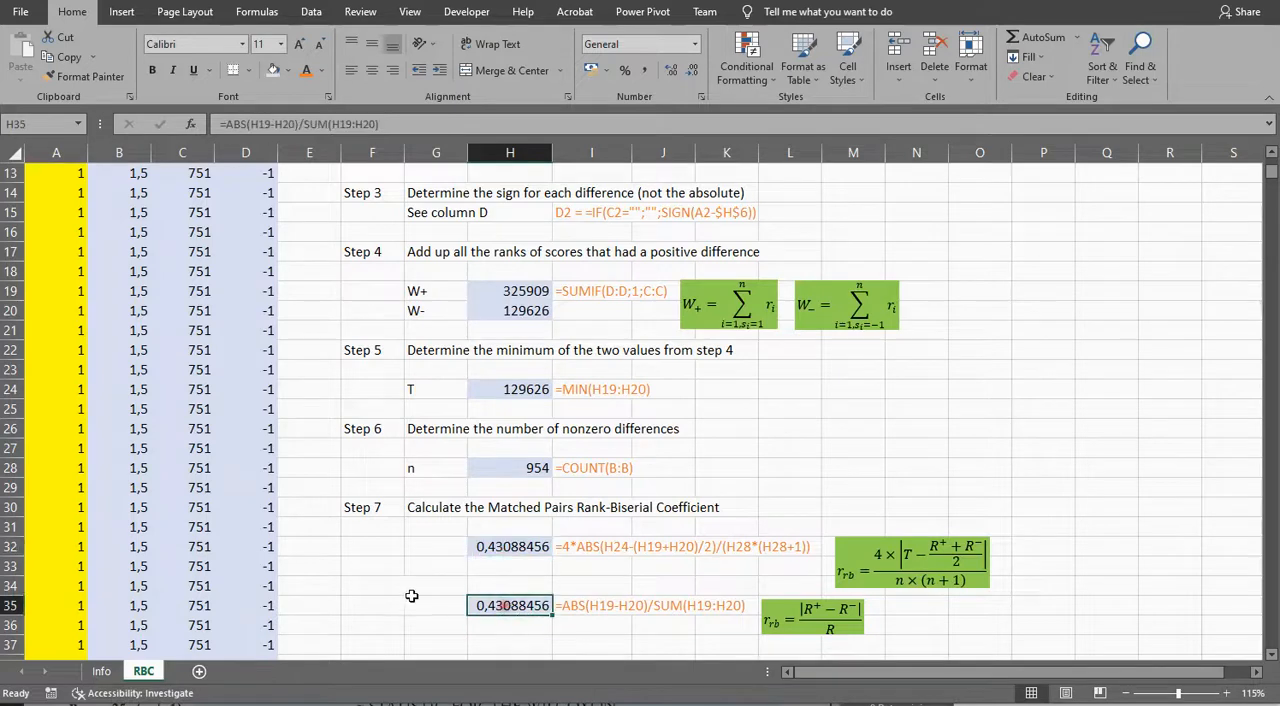
pyautogui.doubleClick(512, 606)
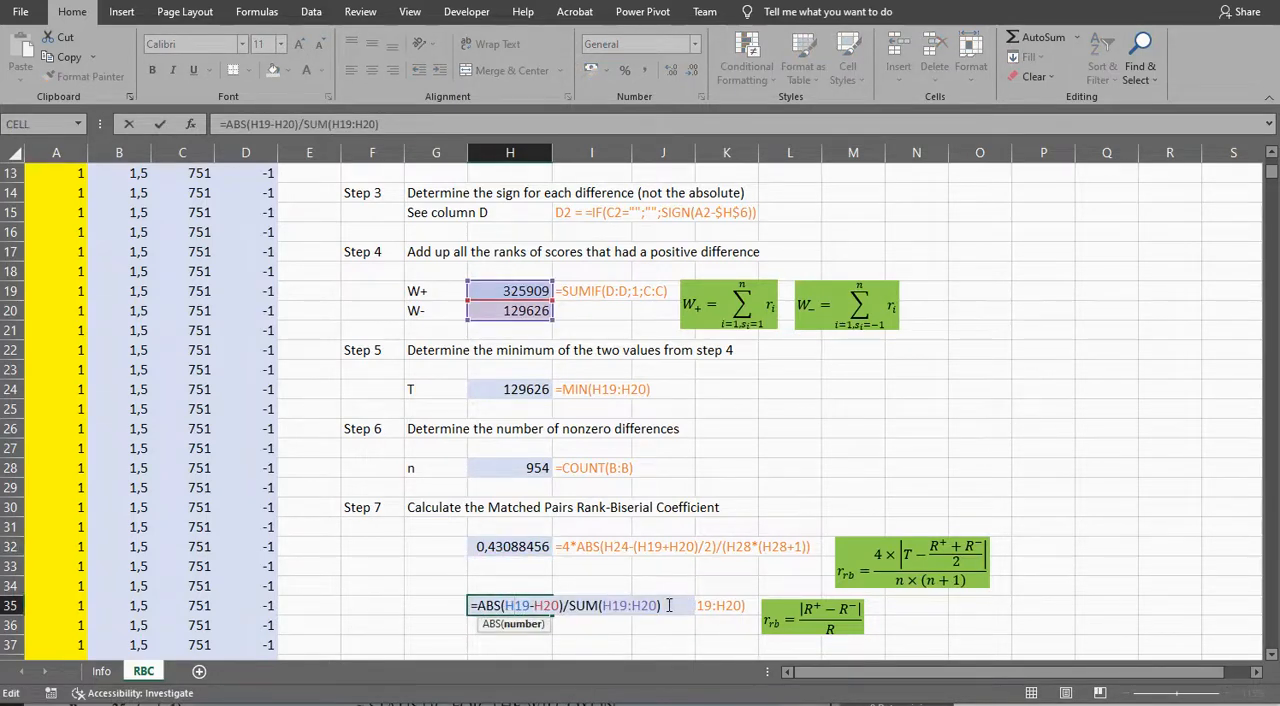
pyautogui.press('Return')
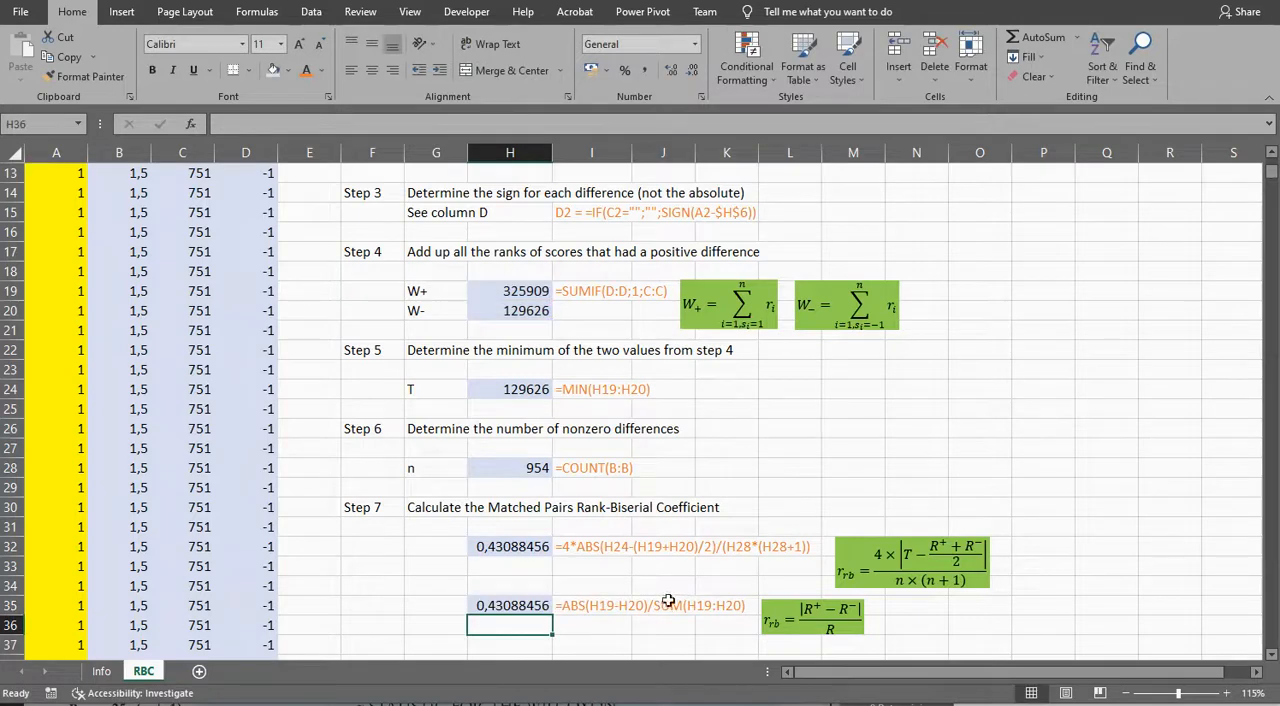